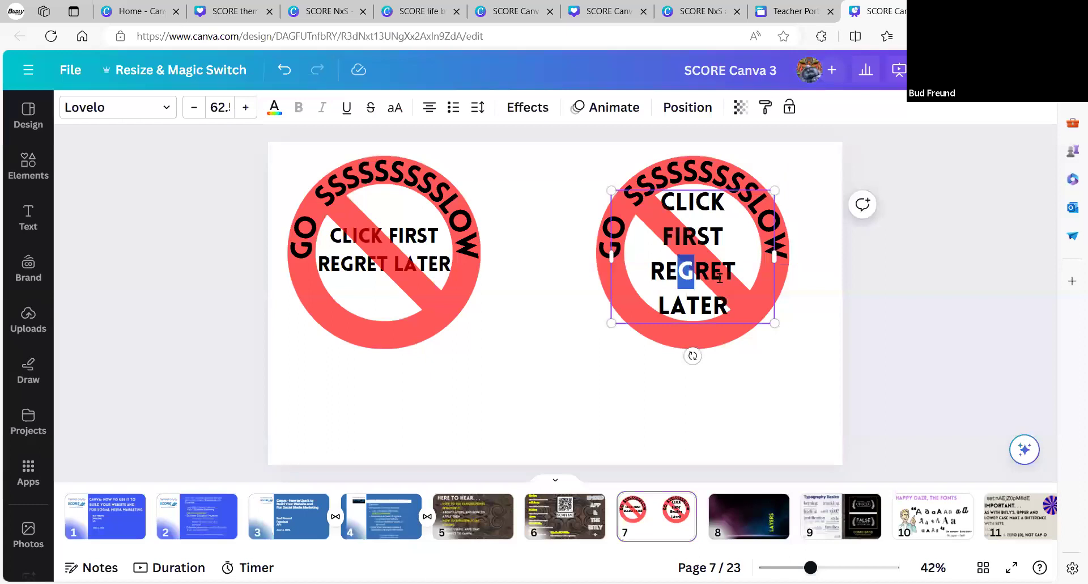
Move the right-hand "CLICK FIRST REGRET LATER" text layer on page 7 behind the red prohibition sign
left_click(159, 343)
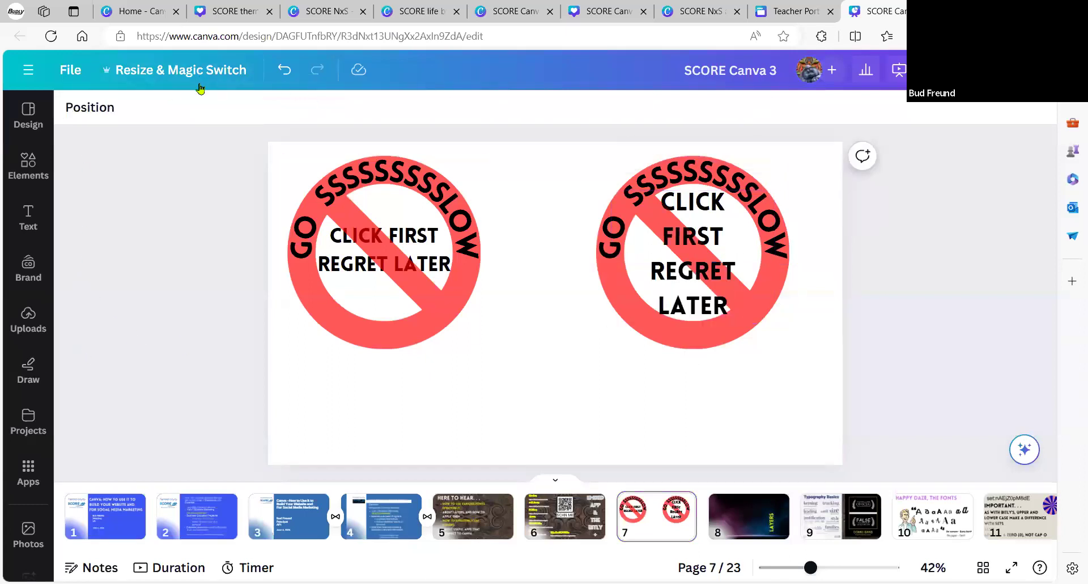
left_click(66, 114)
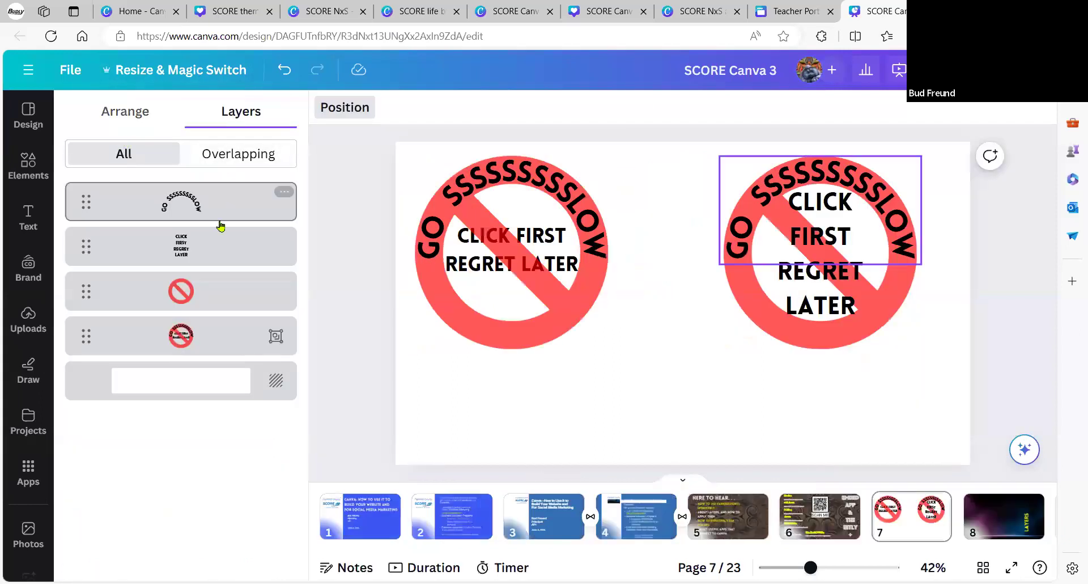
left_click_drag(89, 247, 83, 319)
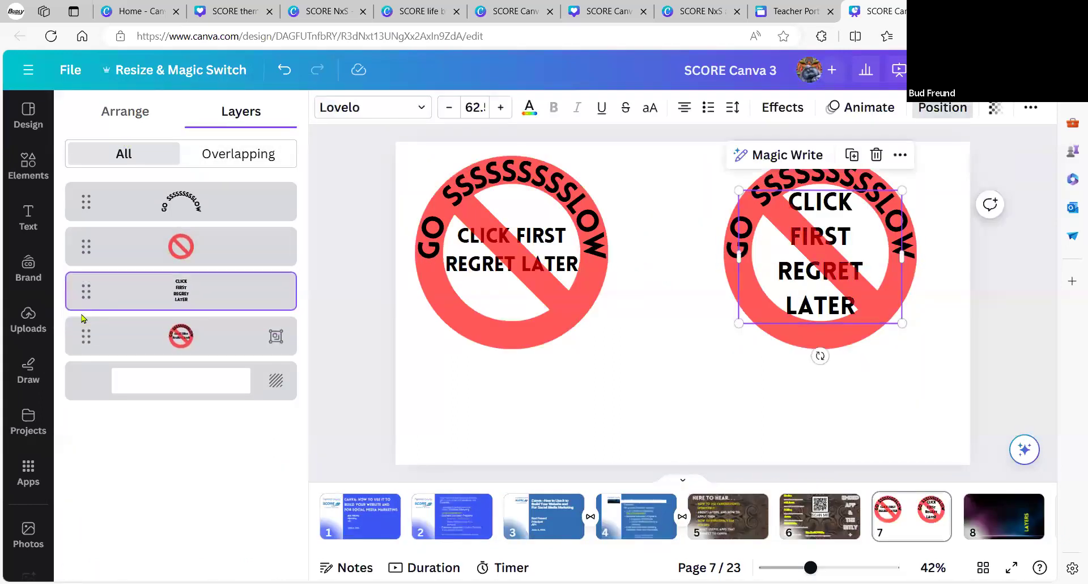
left_click(347, 342)
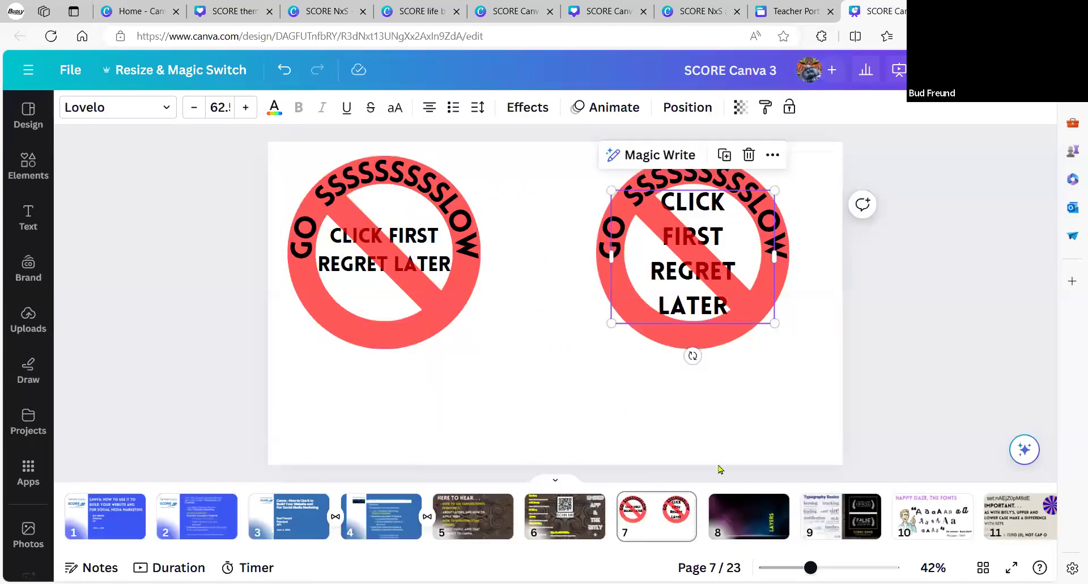
On page 8, send the dark smoky background image behind all other elements in the layer order
left_click(739, 527)
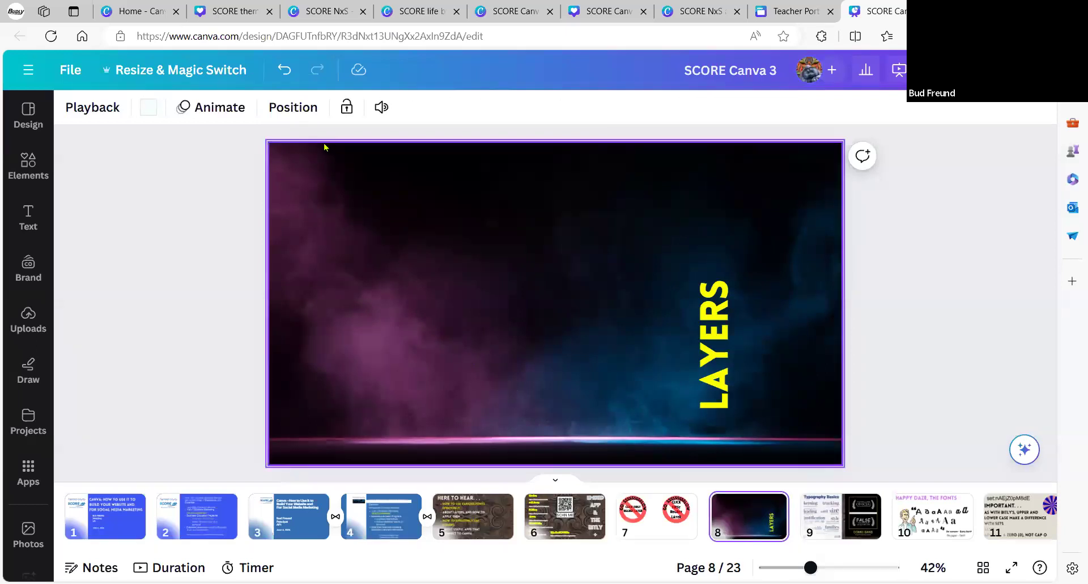
left_click(292, 107)
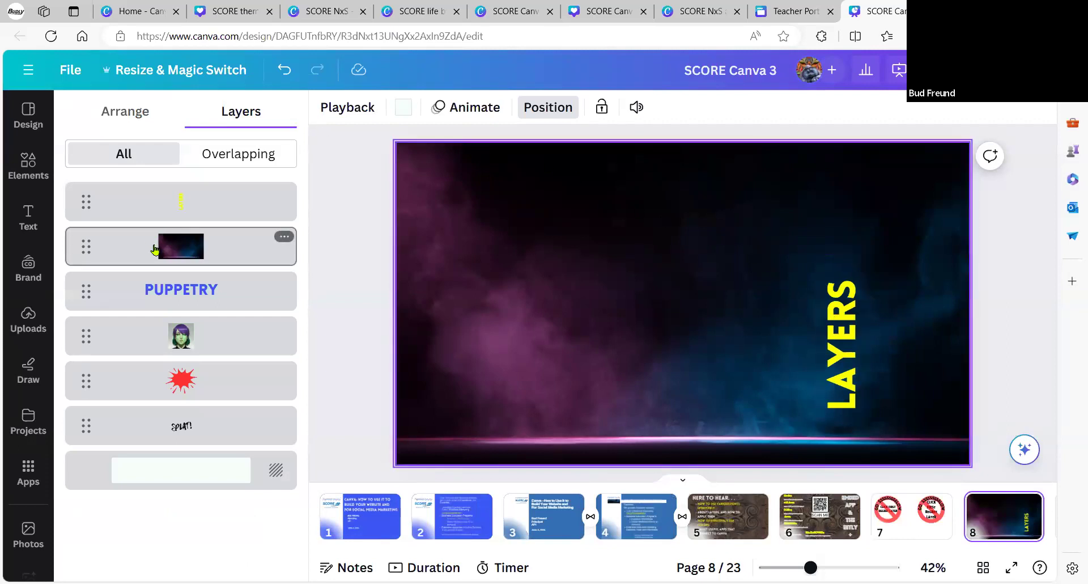
left_click_drag(80, 246, 74, 446)
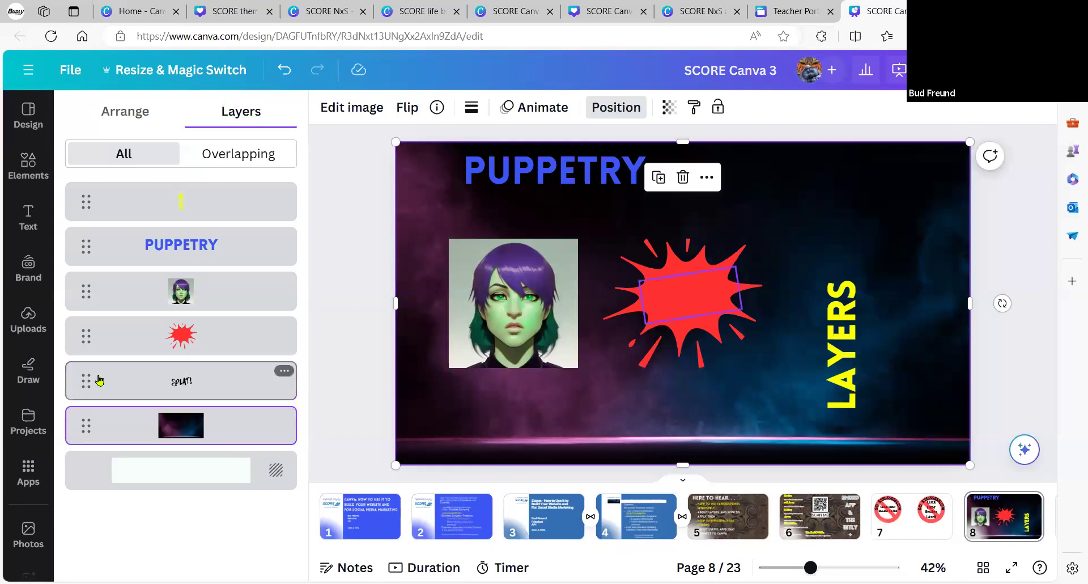
Bring the "SPLAT!" text layer on page 8 in front of the red burst shape
left_click(83, 384)
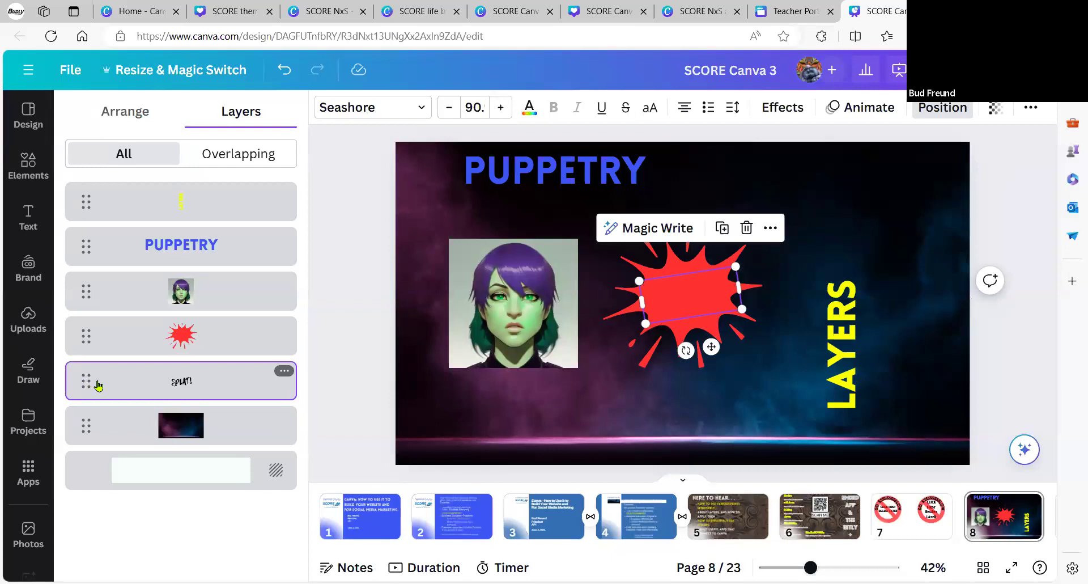
left_click_drag(97, 385, 99, 311)
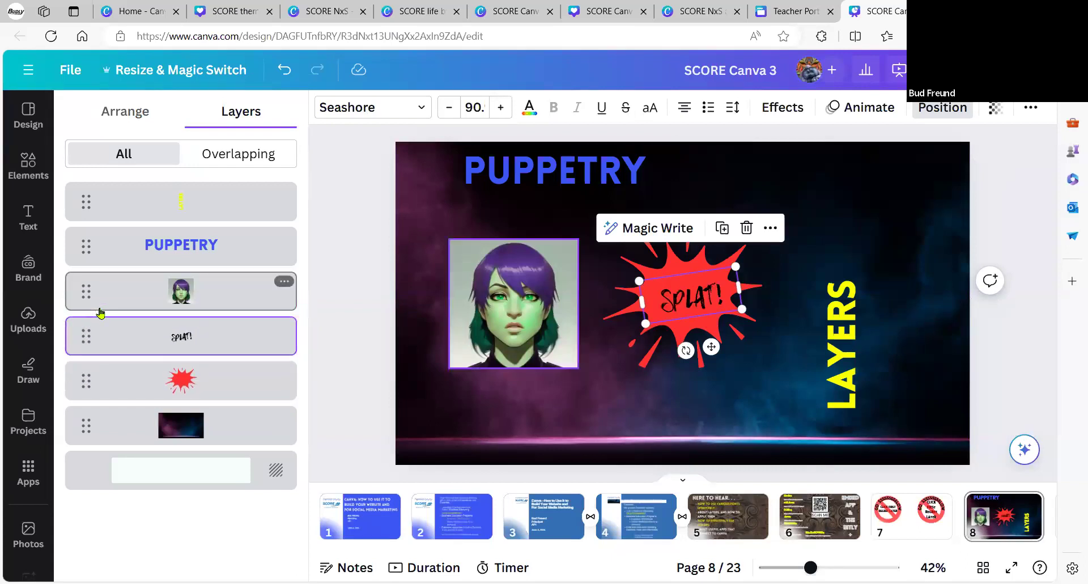
left_click(361, 309)
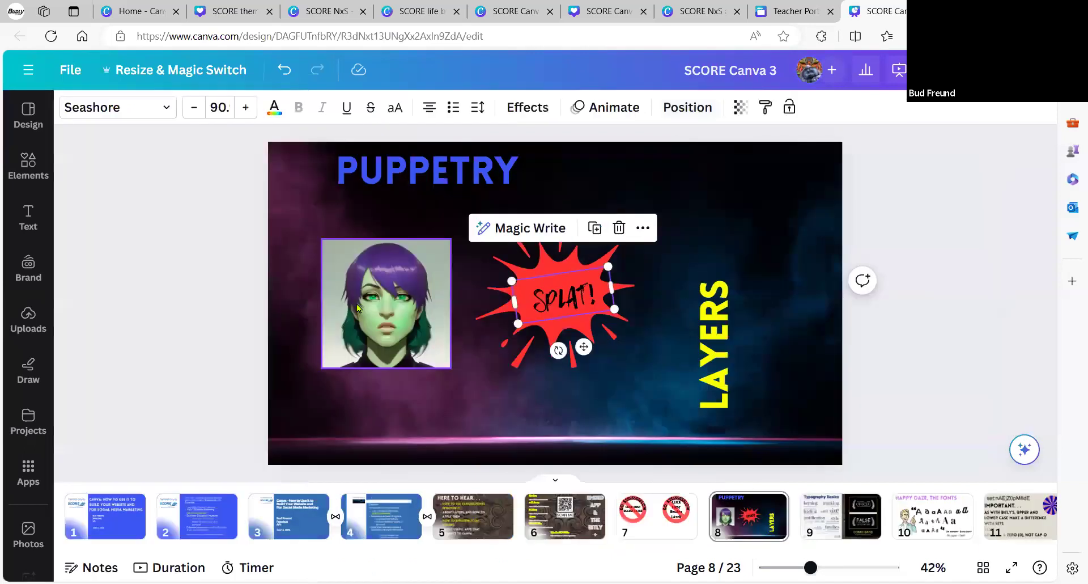
Select the green-faced portrait video and search the Canva apps for Puppetry
left_click(386, 309)
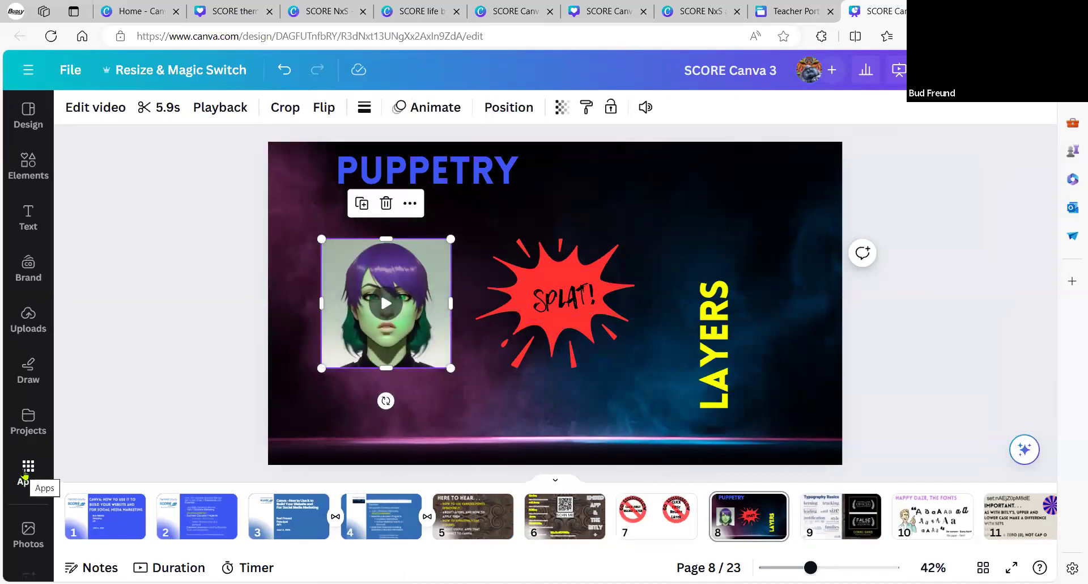
left_click(25, 473)
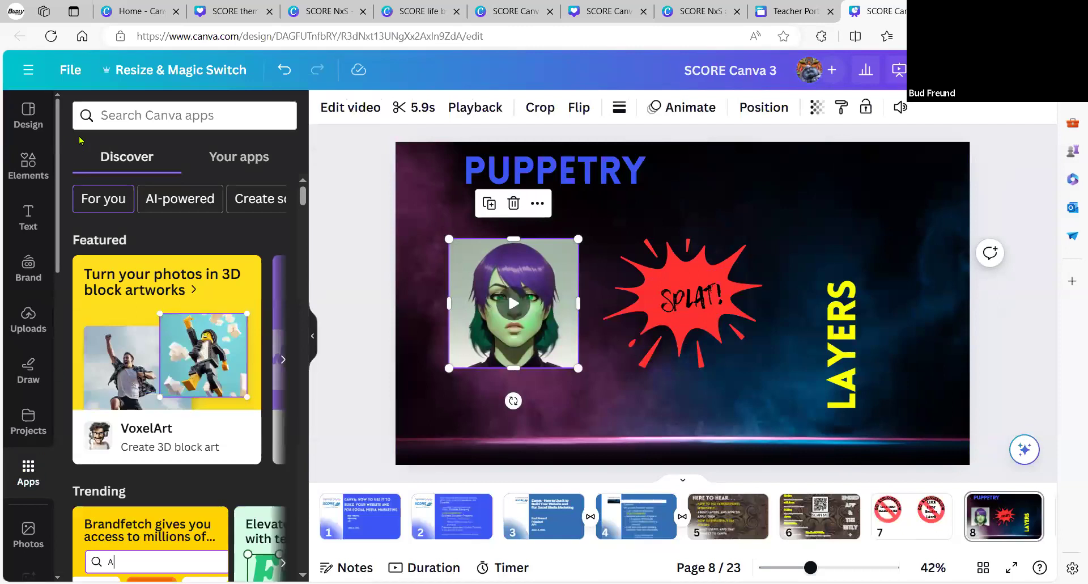
left_click(120, 121)
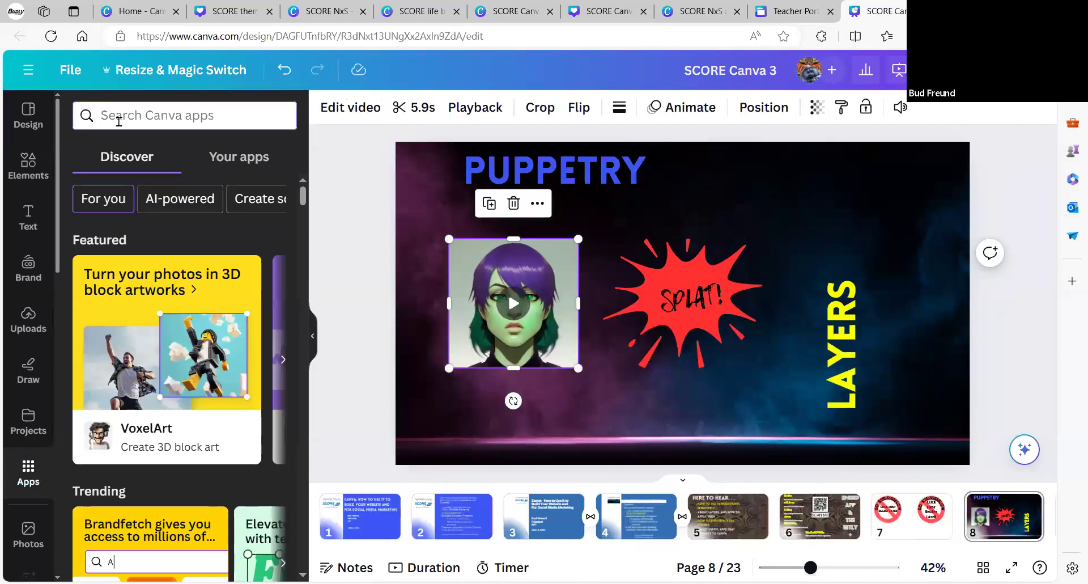
type("pup")
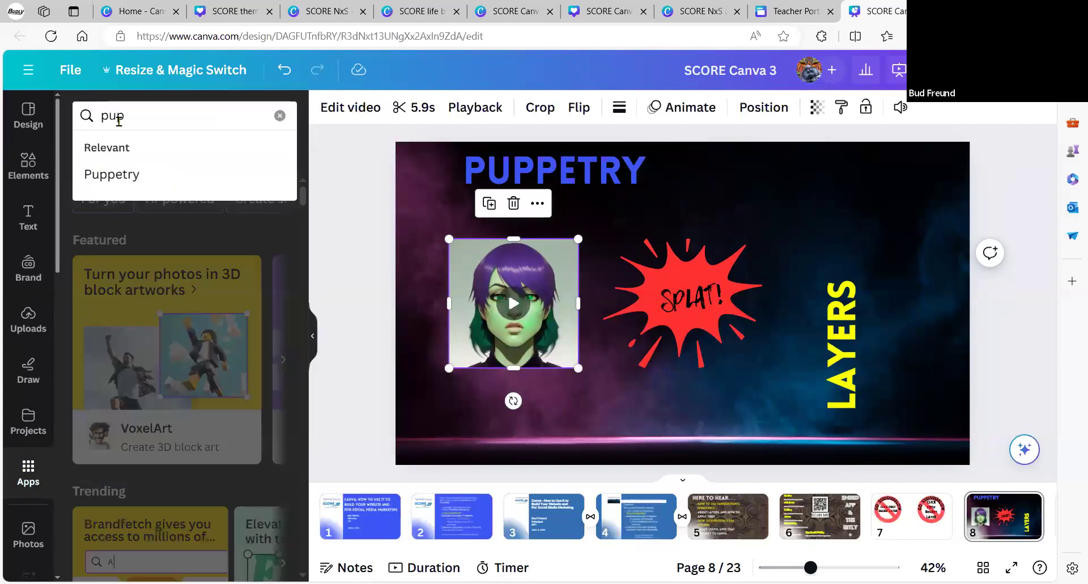
left_click(135, 177)
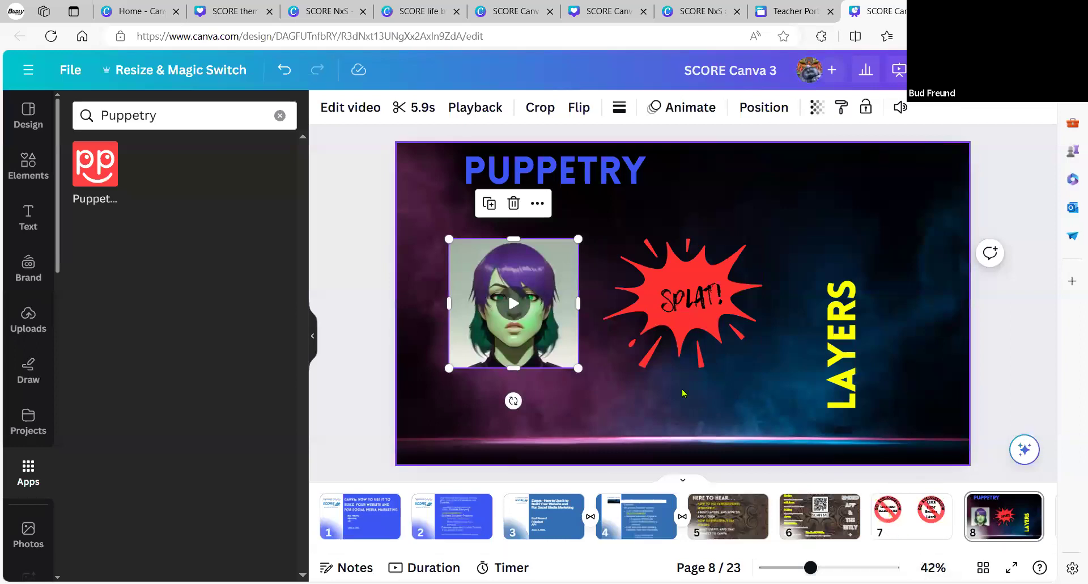
Show the Typography Basics slide on page 9 and the fonts slide on page 10
left_click(1002, 517)
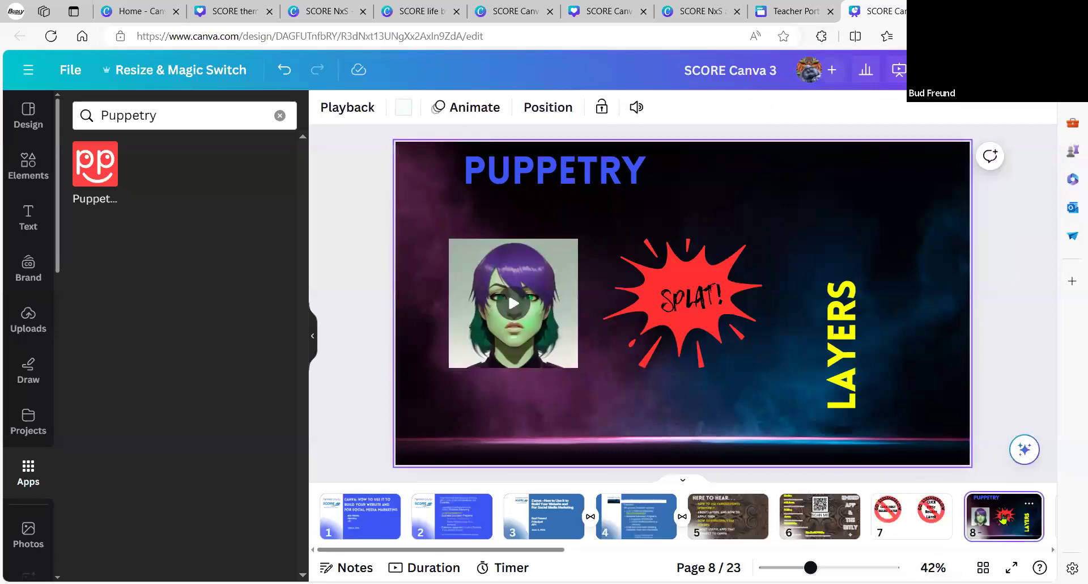
key("Down")
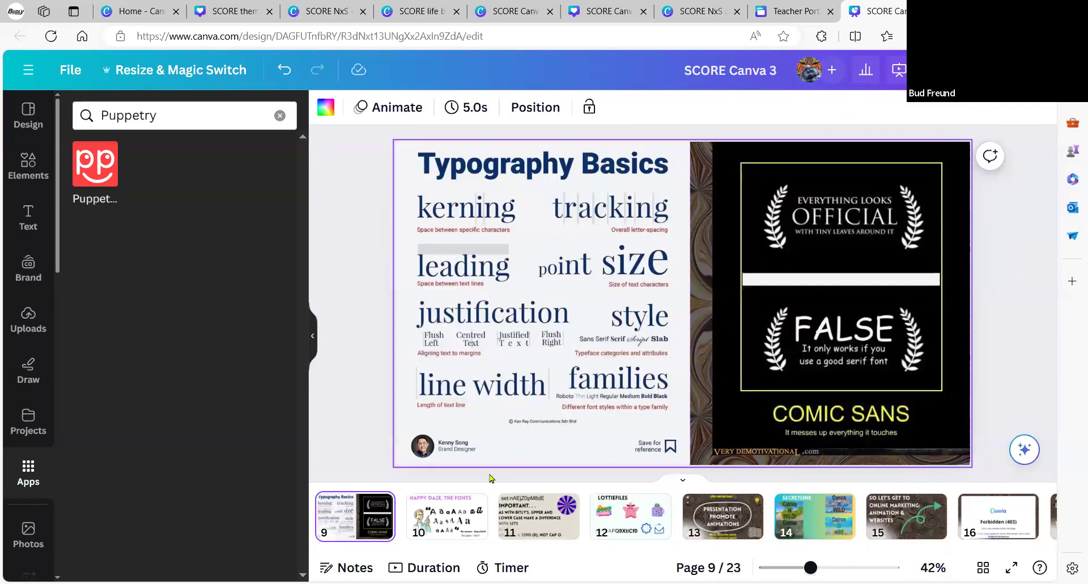
left_click(451, 502)
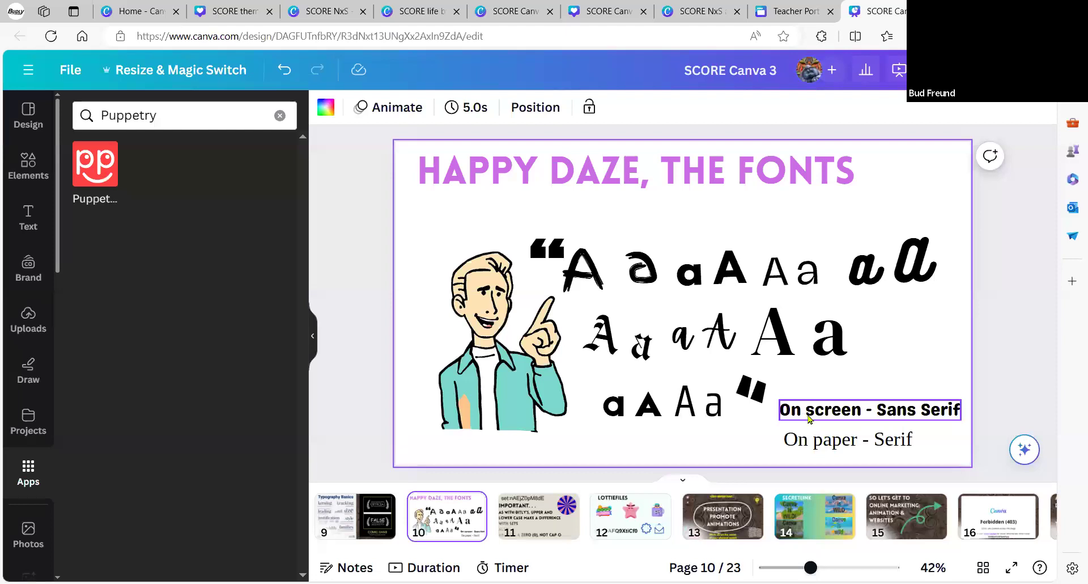
Inspect the typefaces of the "On paper - Serif" line, the blackletter sample and the condensed sample on page 10
left_click(815, 442)
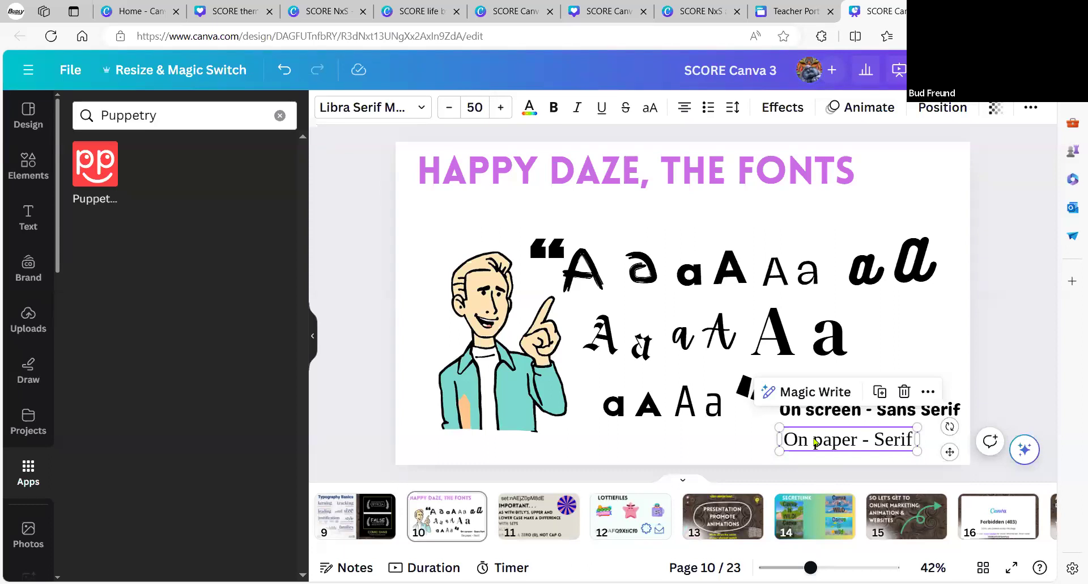
left_click(731, 451)
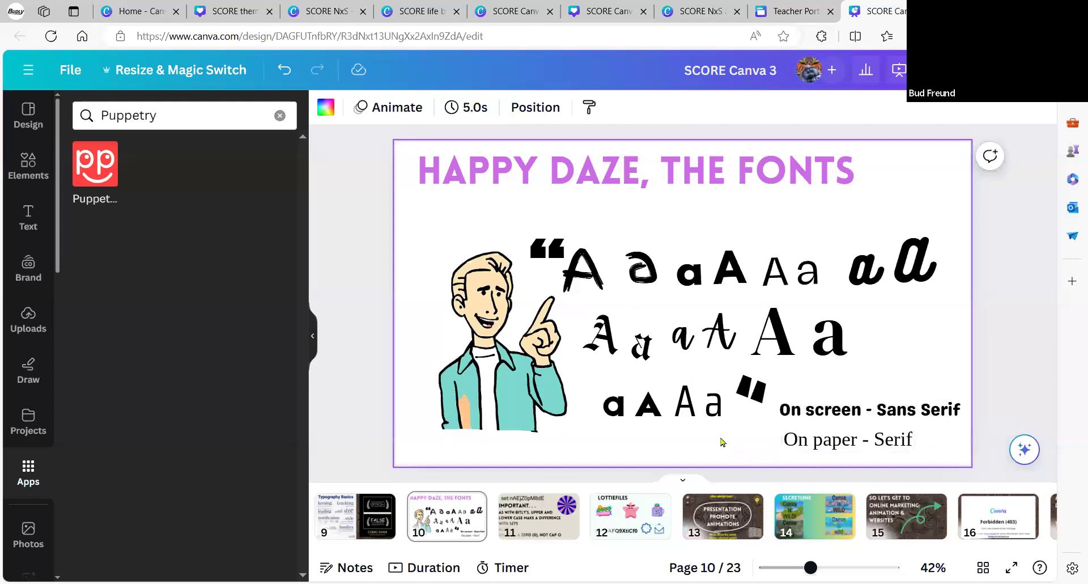
left_click(621, 335)
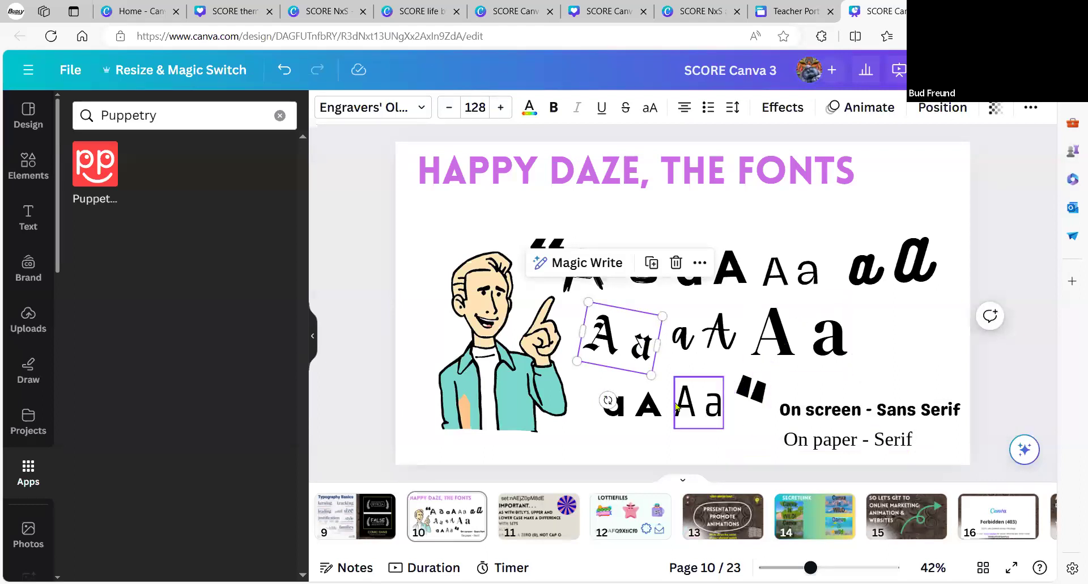
left_click(704, 412)
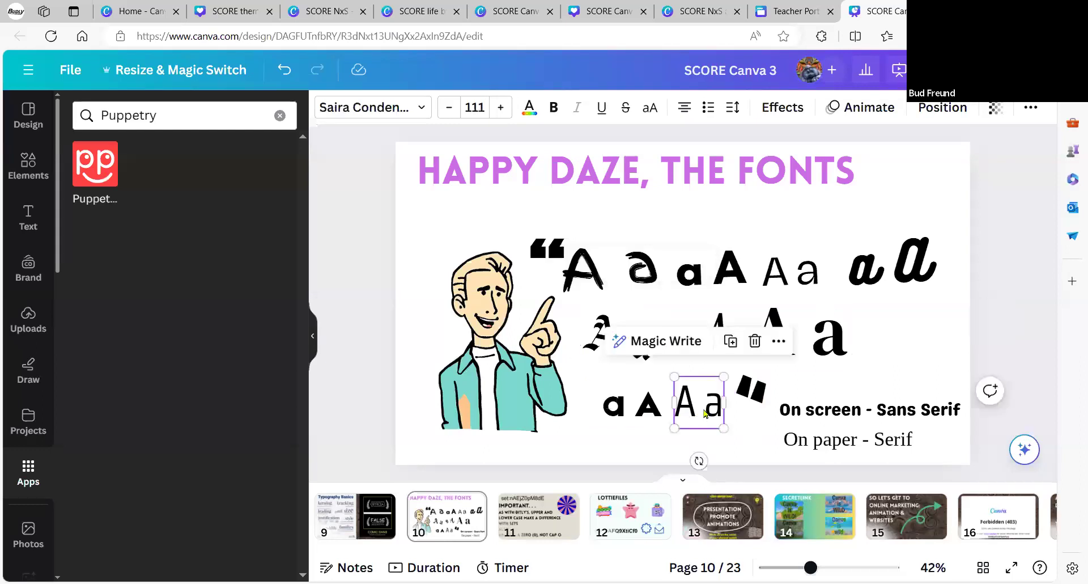
Look up "distressed" fonts for the brush-style letter pair on page 10, then go to page 11
left_click(603, 279)
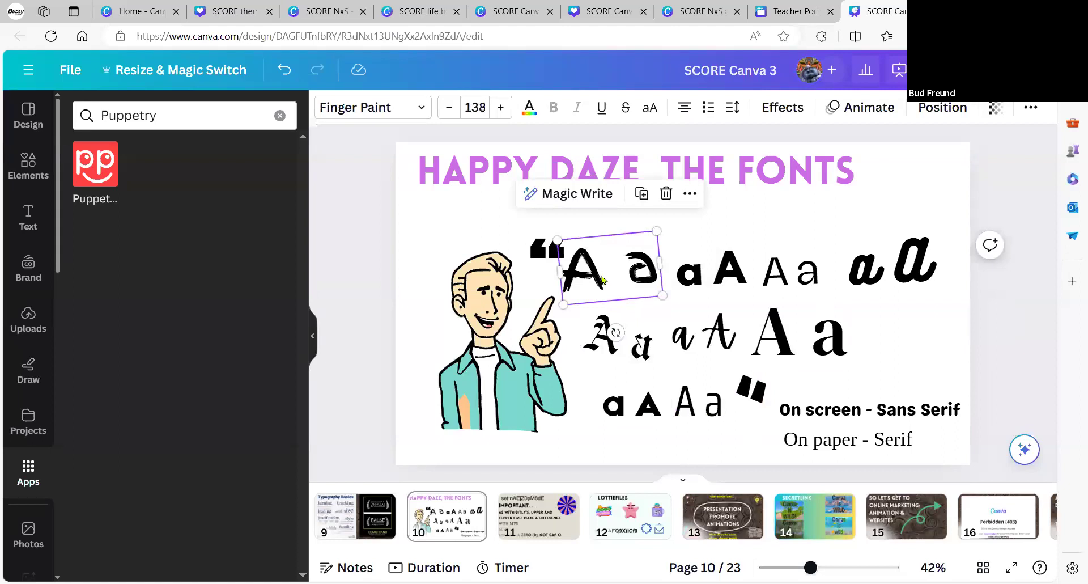
left_click(313, 337)
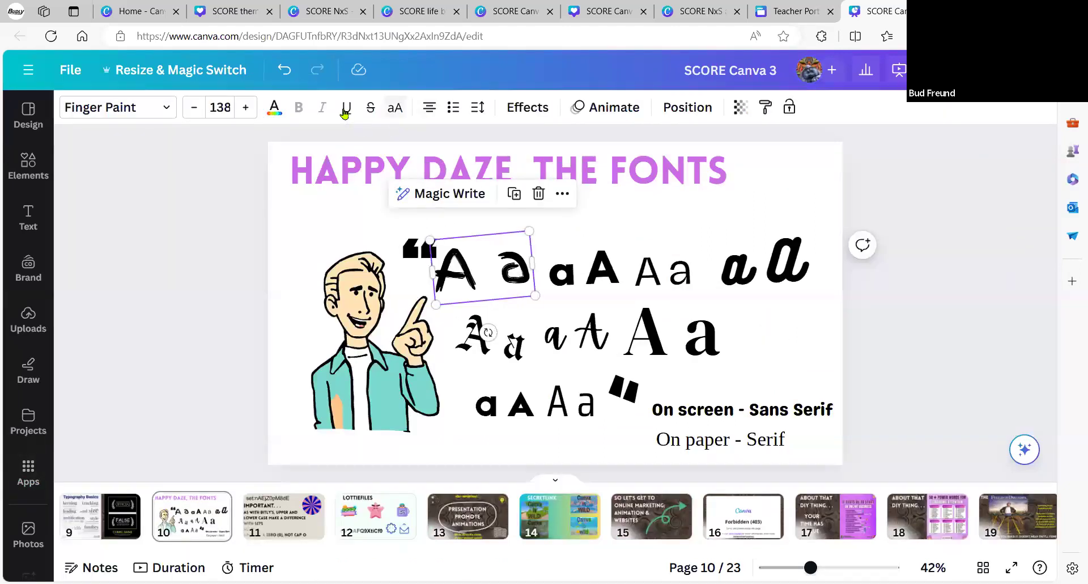
left_click(168, 107)
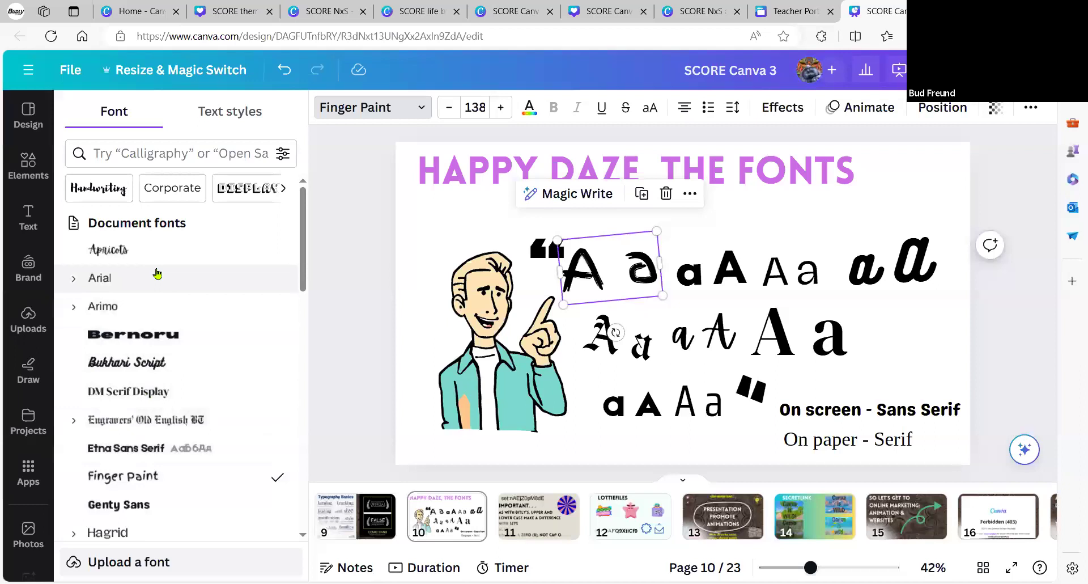
left_click(159, 153)
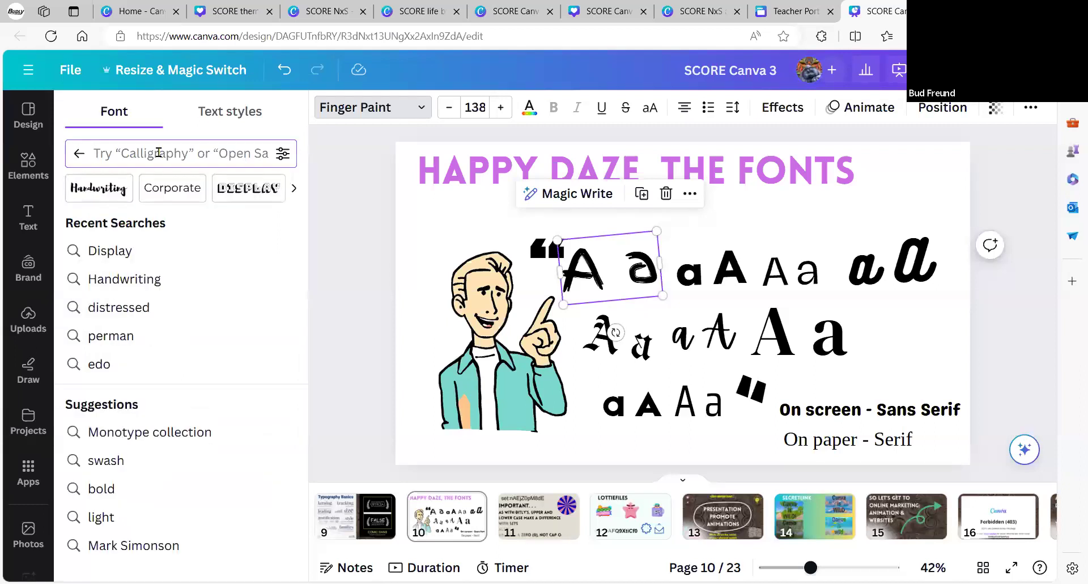
type("dis")
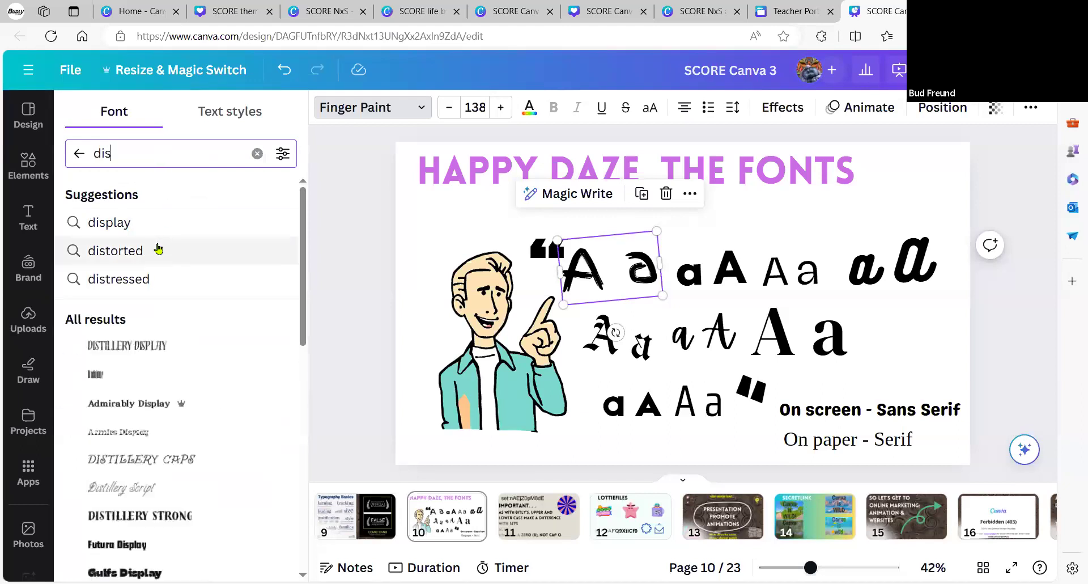
left_click(151, 281)
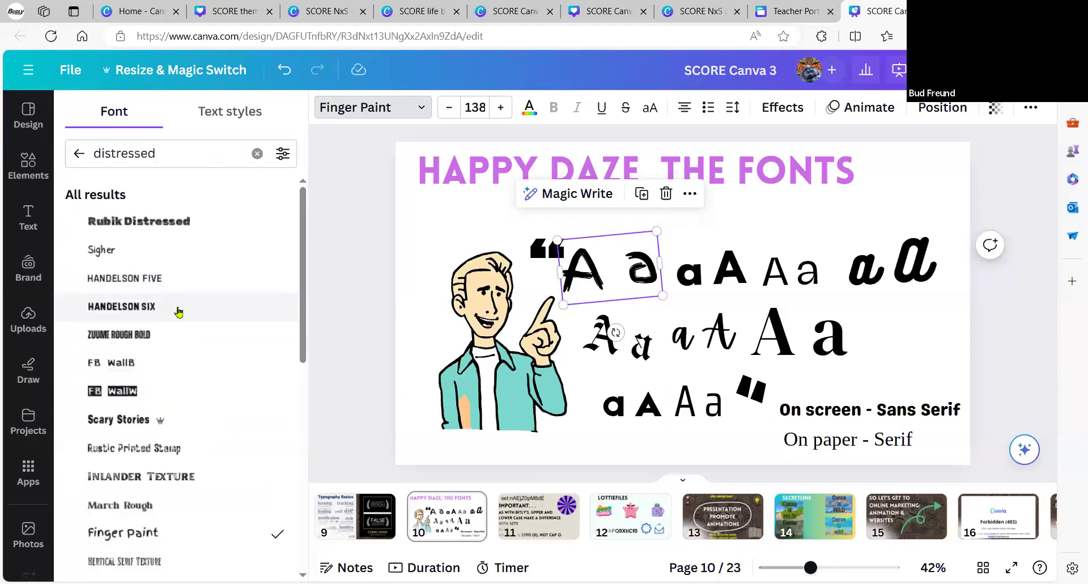
left_click(357, 330)
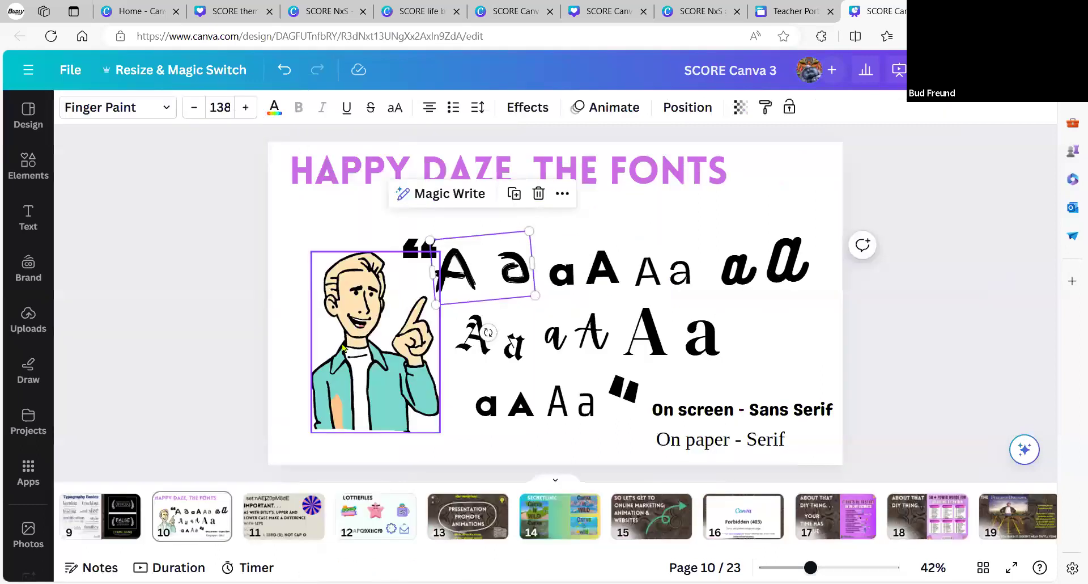
left_click(271, 528)
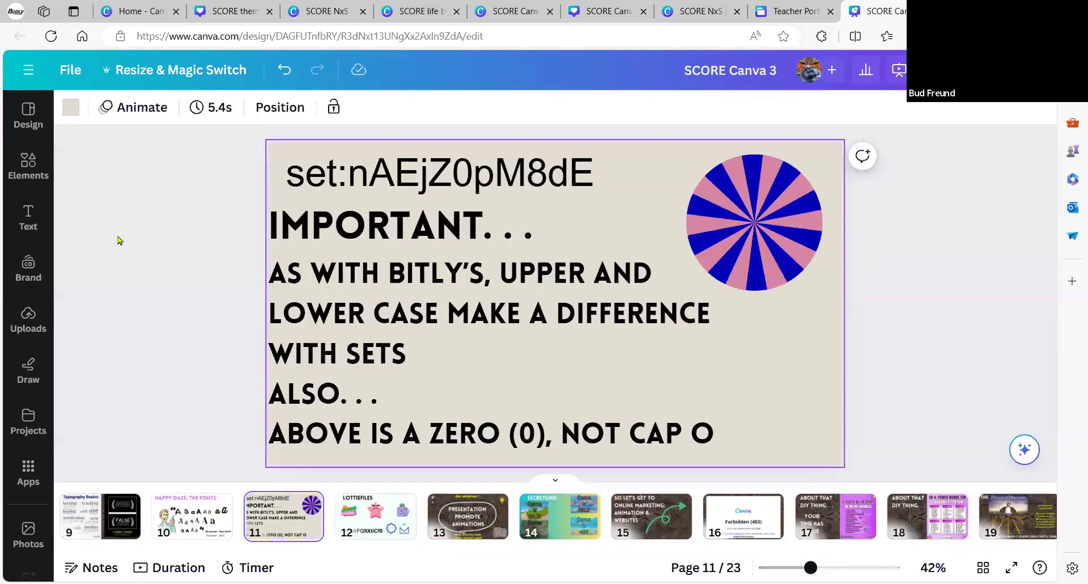
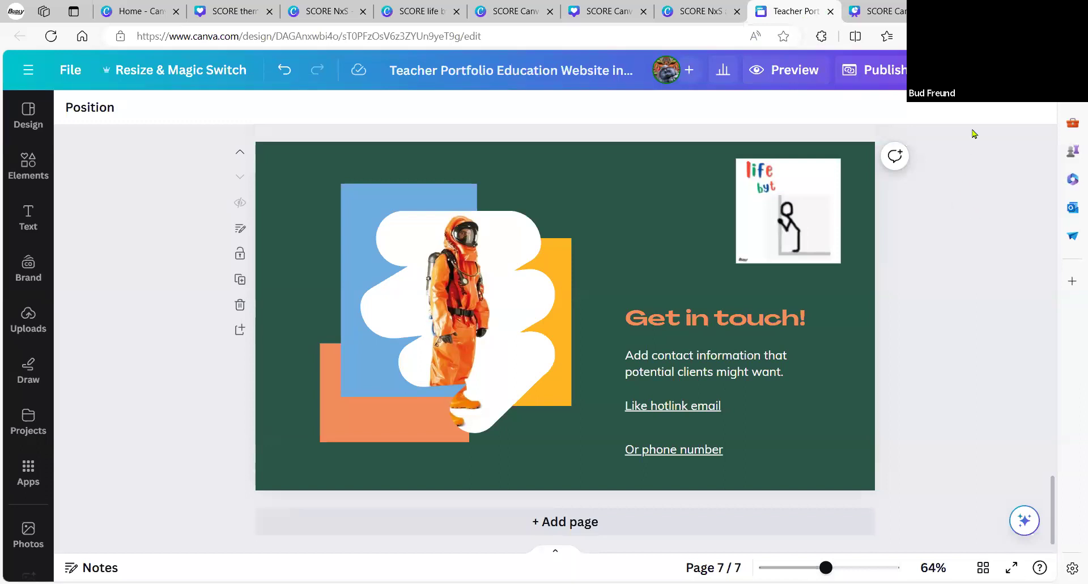
Review the collaboration link's access options for the Teacher Portfolio website design
left_click(958, 69)
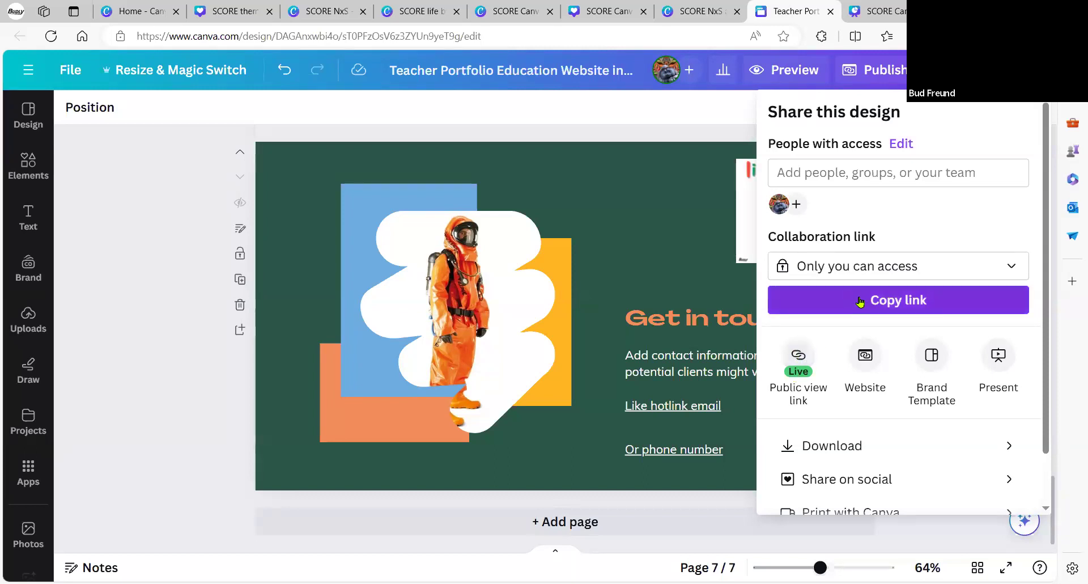
left_click(827, 271)
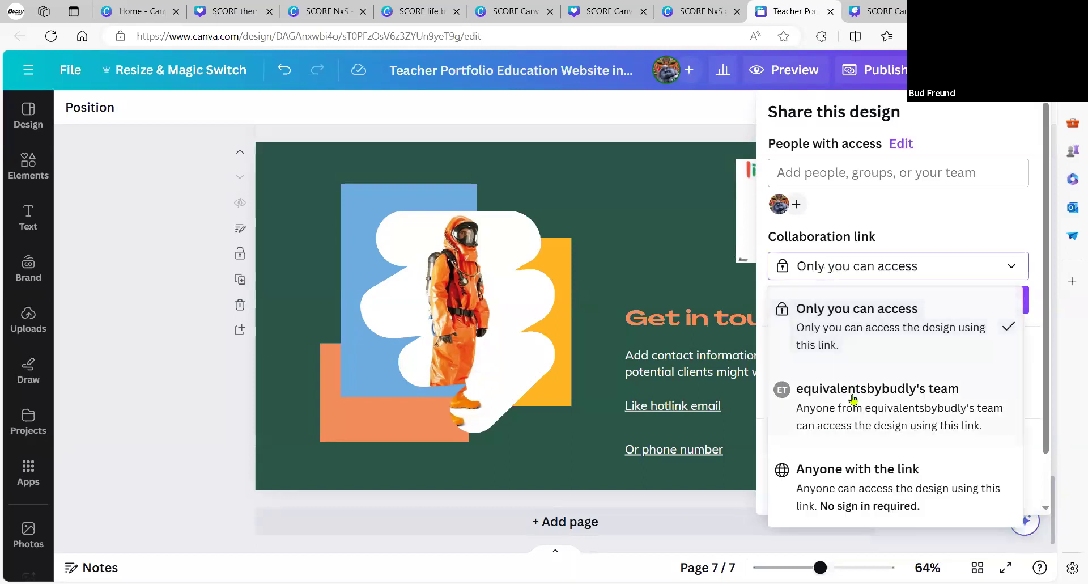
left_click(932, 226)
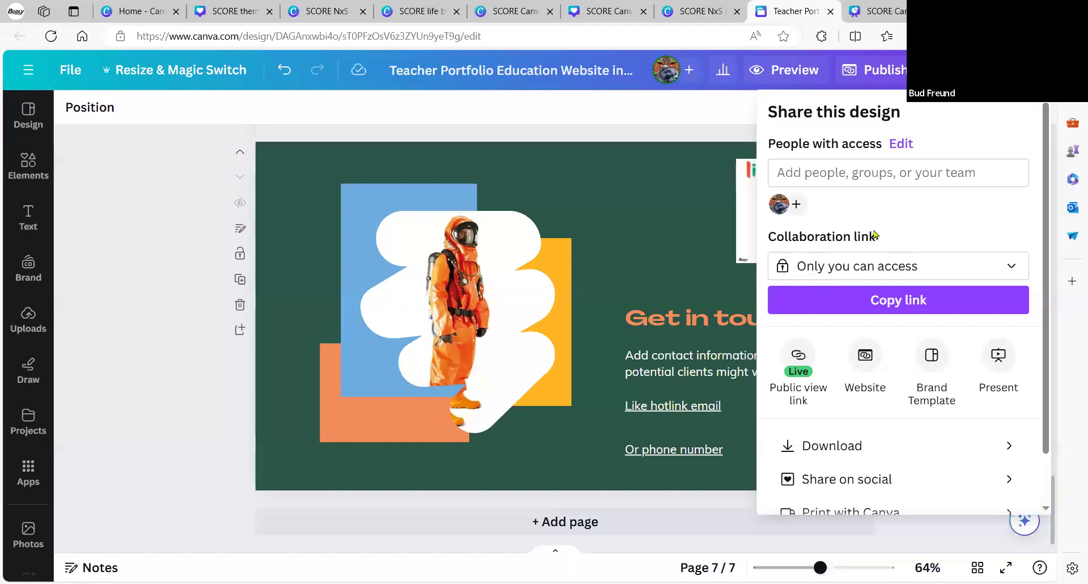
left_click(620, 117)
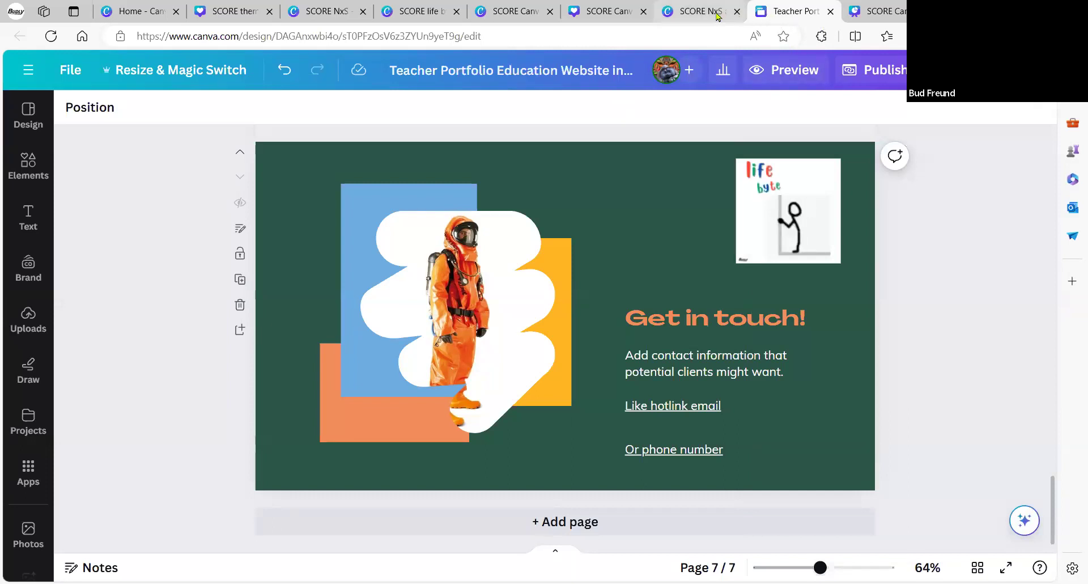
Look up "Consultation Websites" among the website templates and preview the first template's pages
left_click(29, 116)
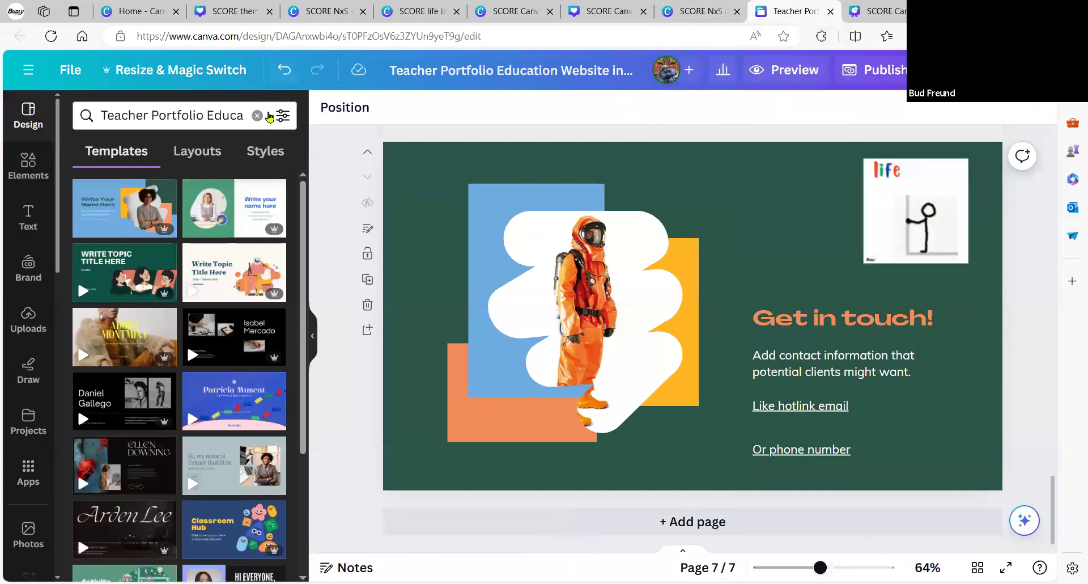
left_click(257, 117)
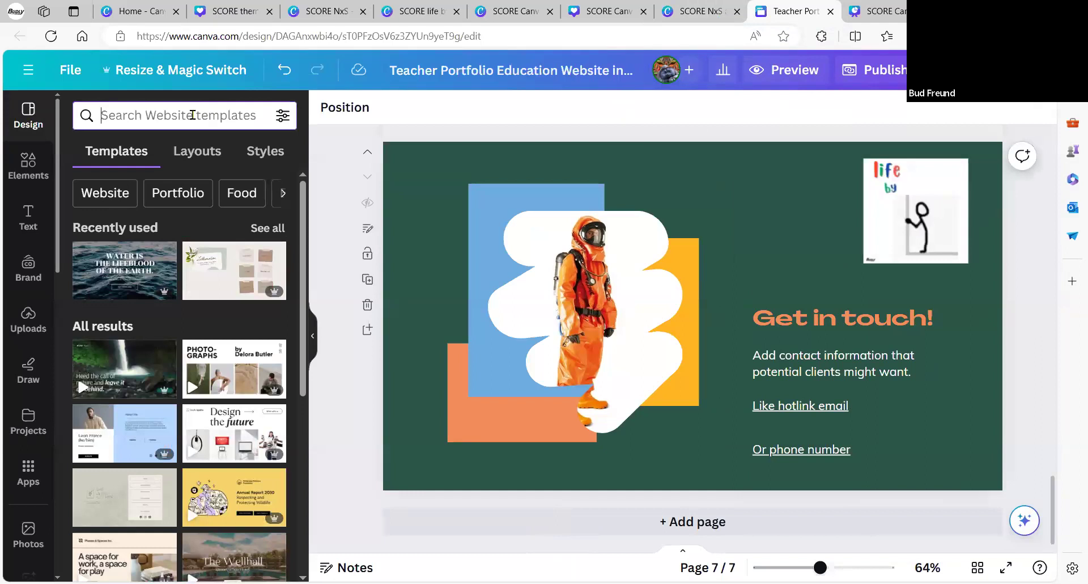
type("consu")
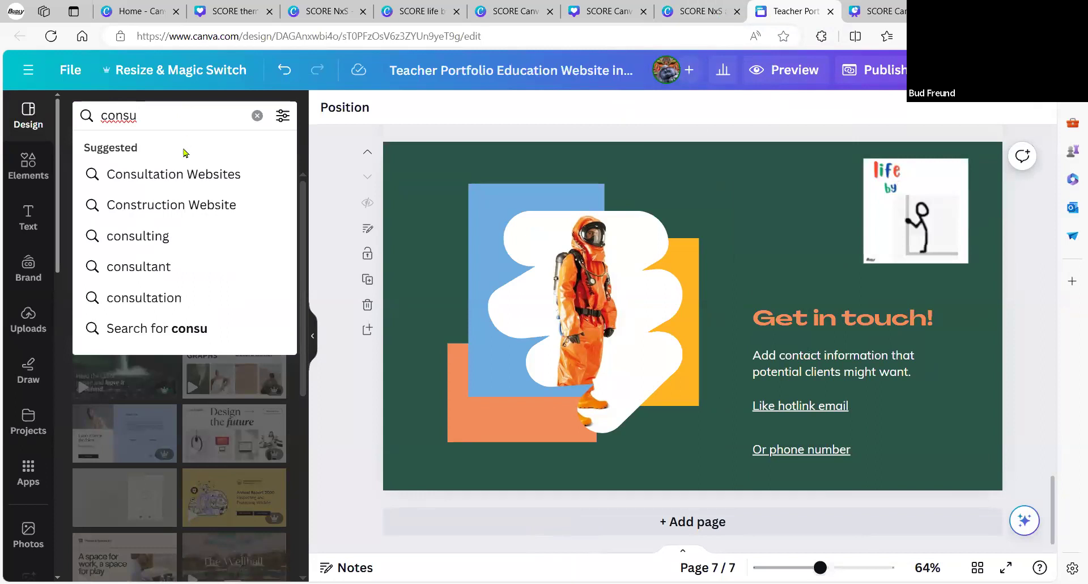
left_click(178, 176)
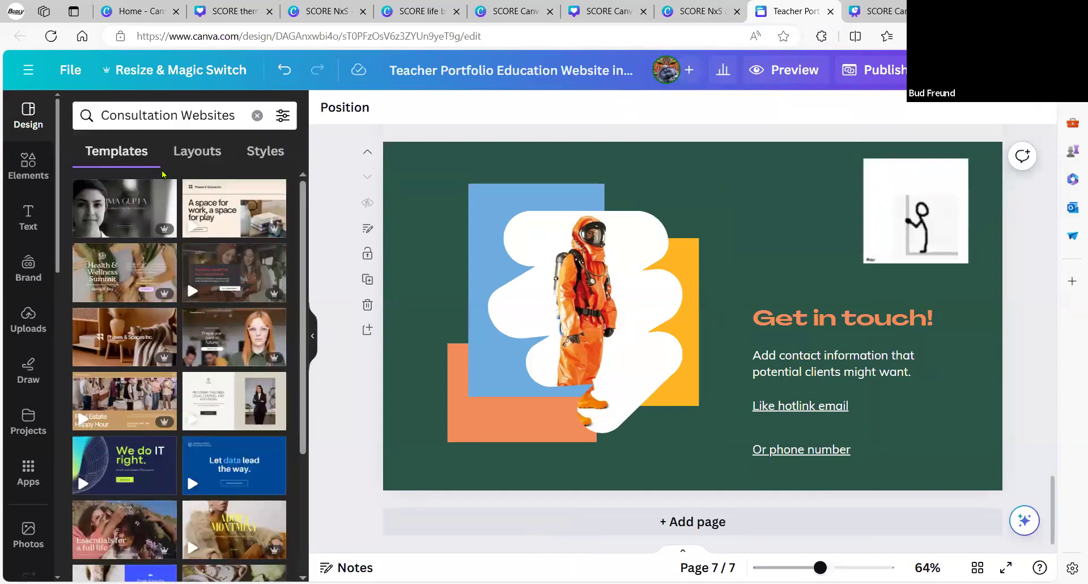
mouse_move(123, 193)
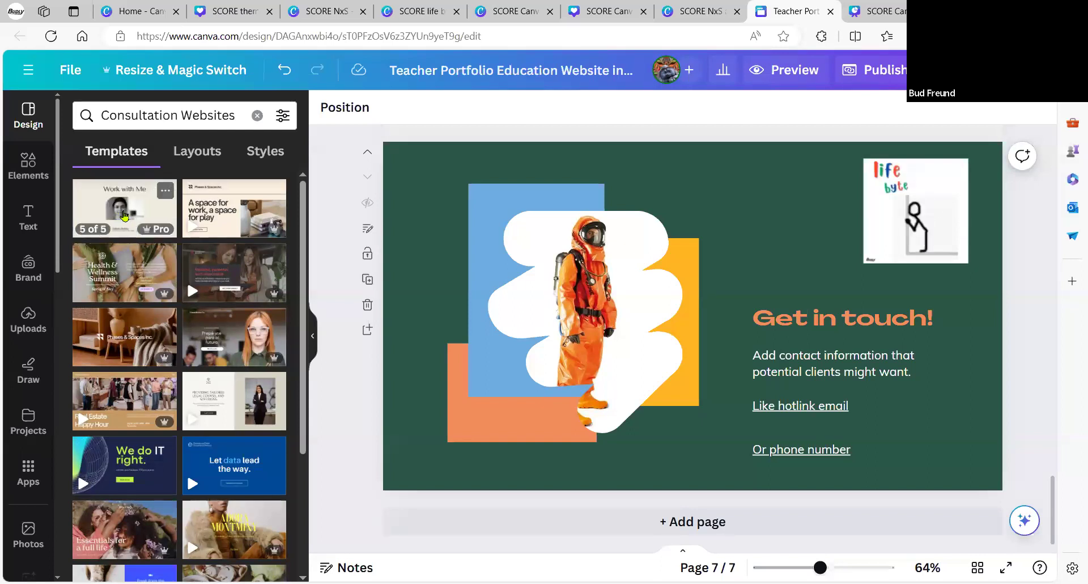
mouse_move(219, 220)
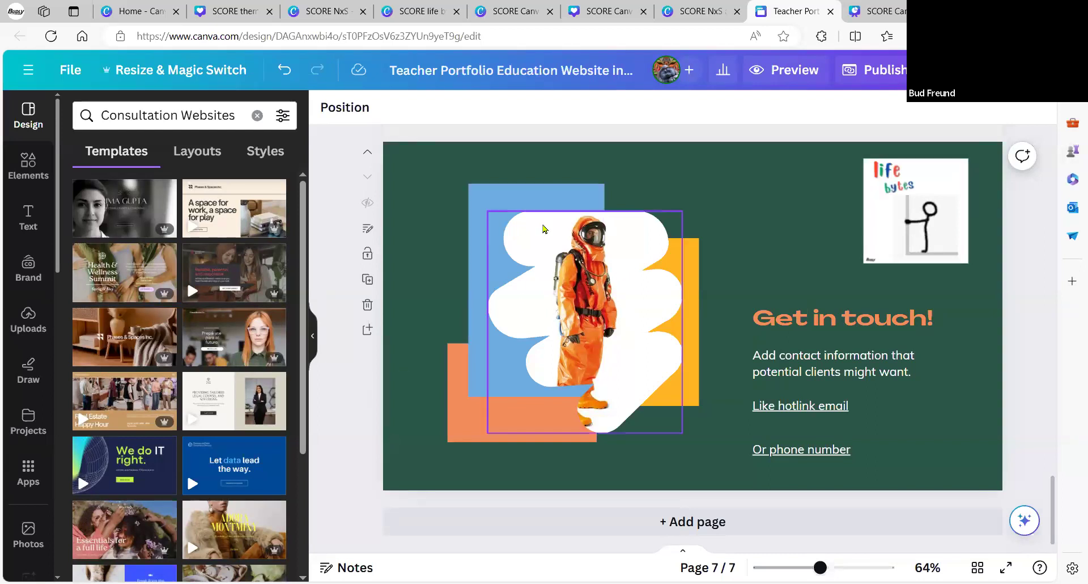
left_click(313, 337)
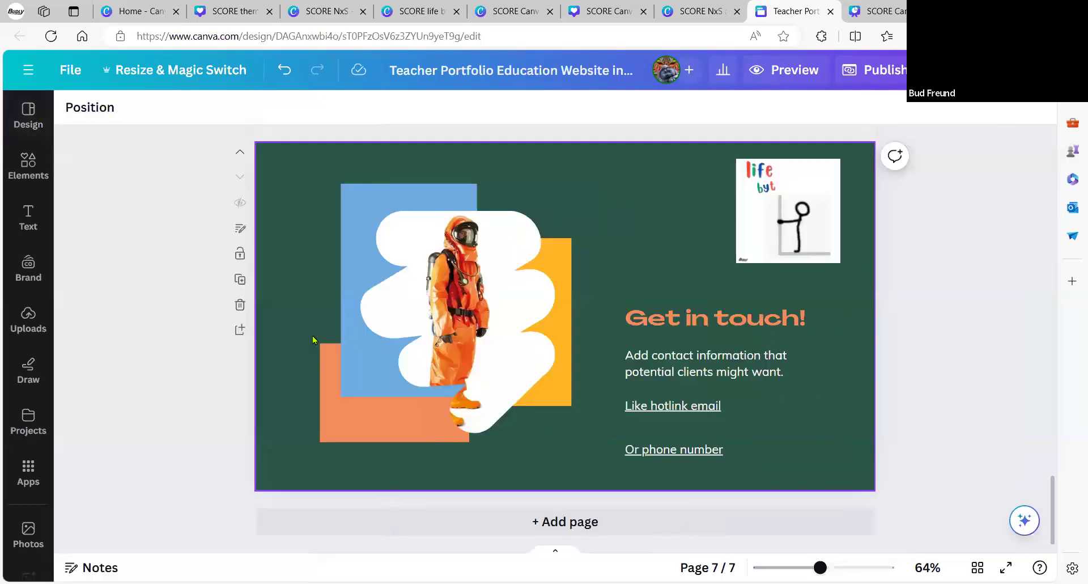
Review the Resize & Magic Switch options for the SCORE NxS aggregate 1 panel design
left_click(682, 14)
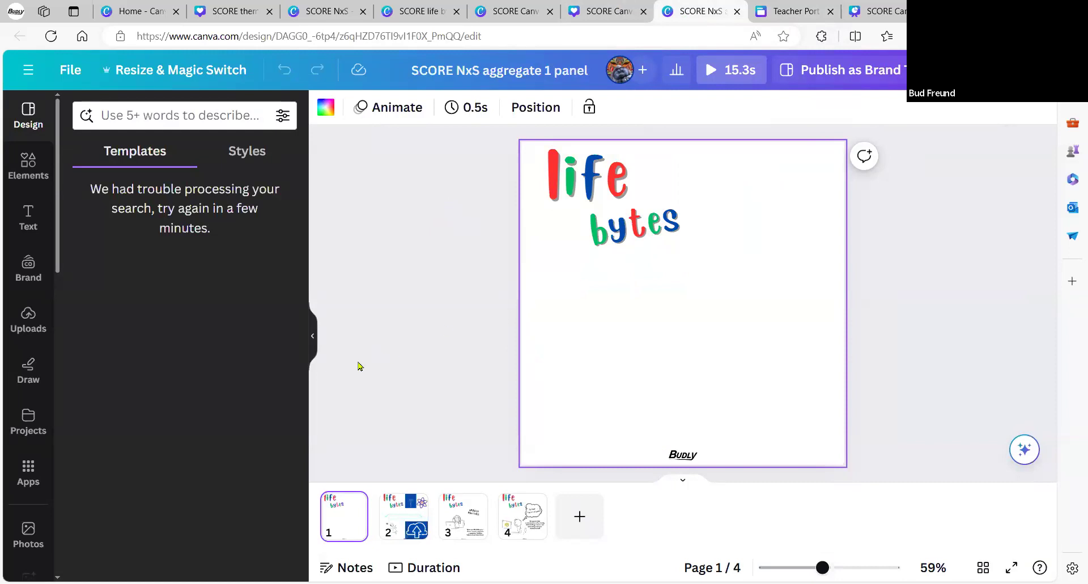
left_click(312, 330)
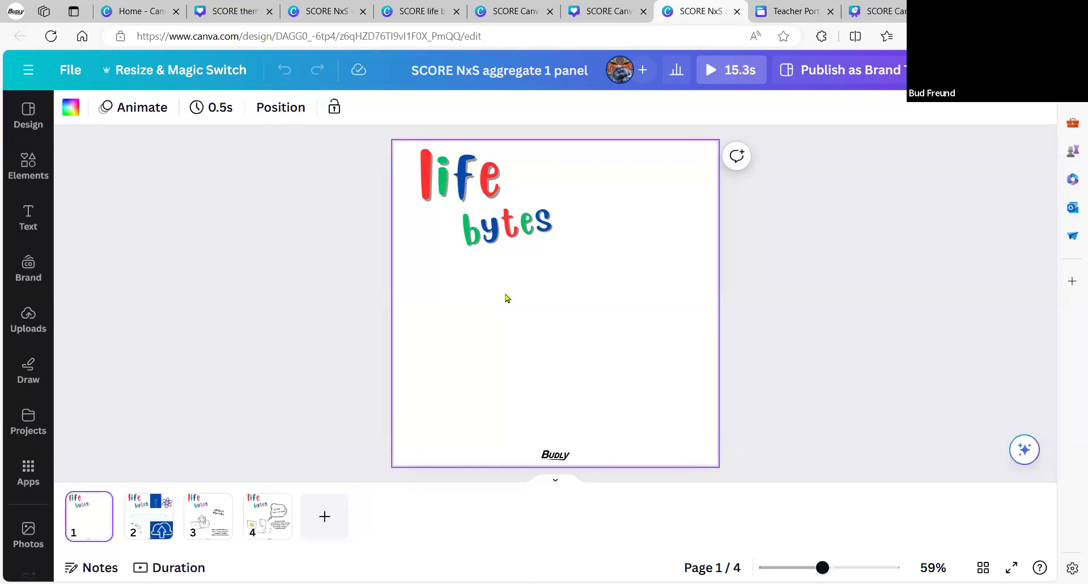
left_click(160, 72)
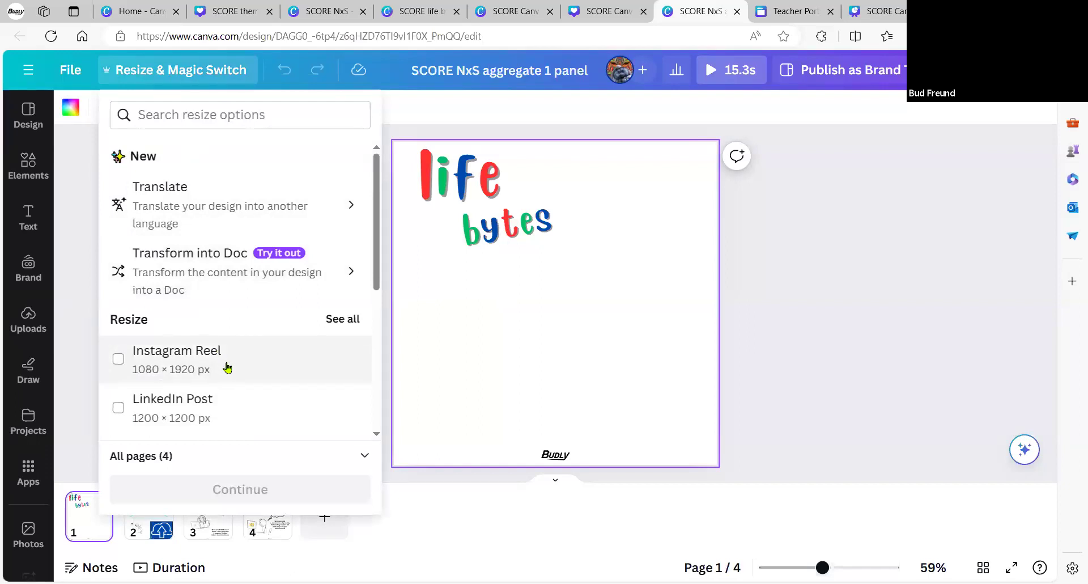
scroll(218, 361, "down", 1)
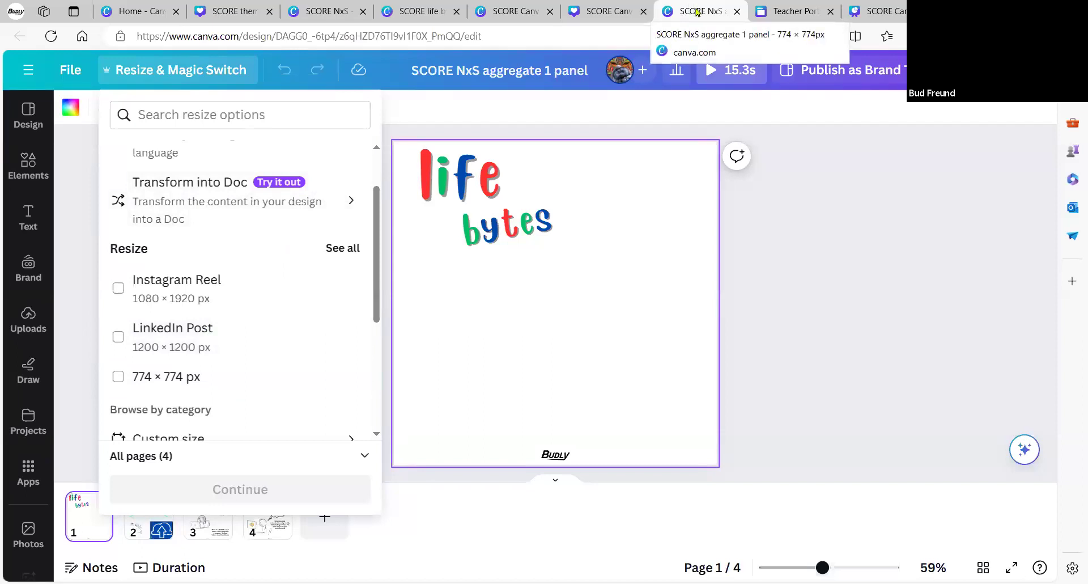
Make a copy of the SCORE NxS aggregate 1 panel design from the recent designs and open the copy
left_click(144, 16)
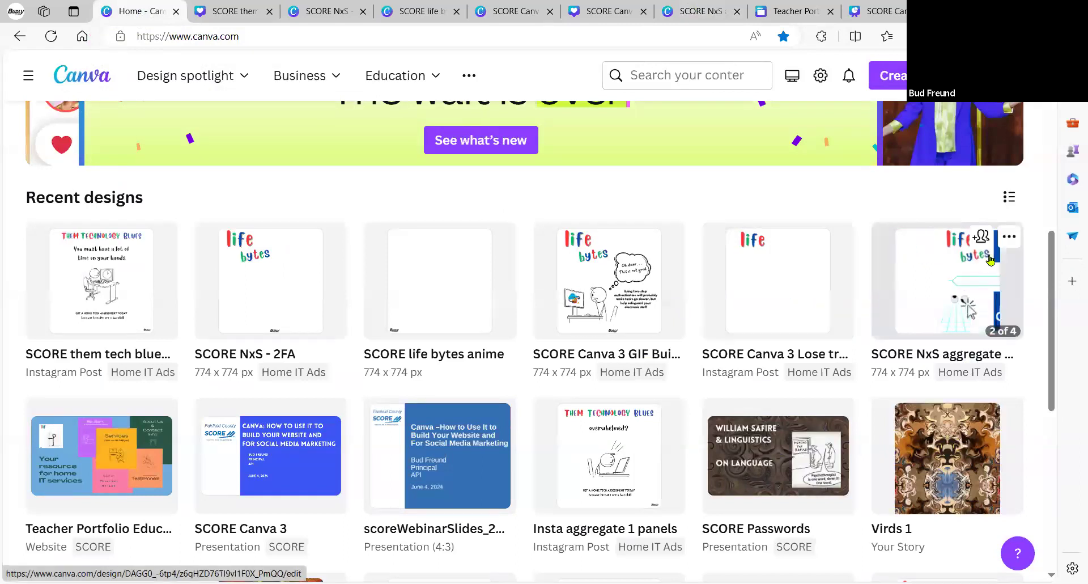
left_click(1011, 238)
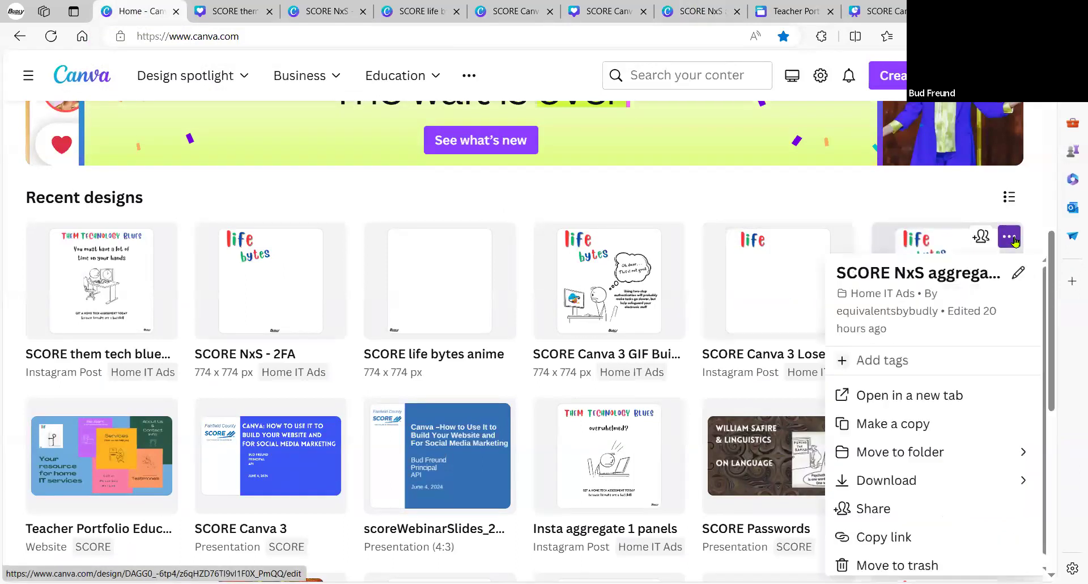
left_click(924, 425)
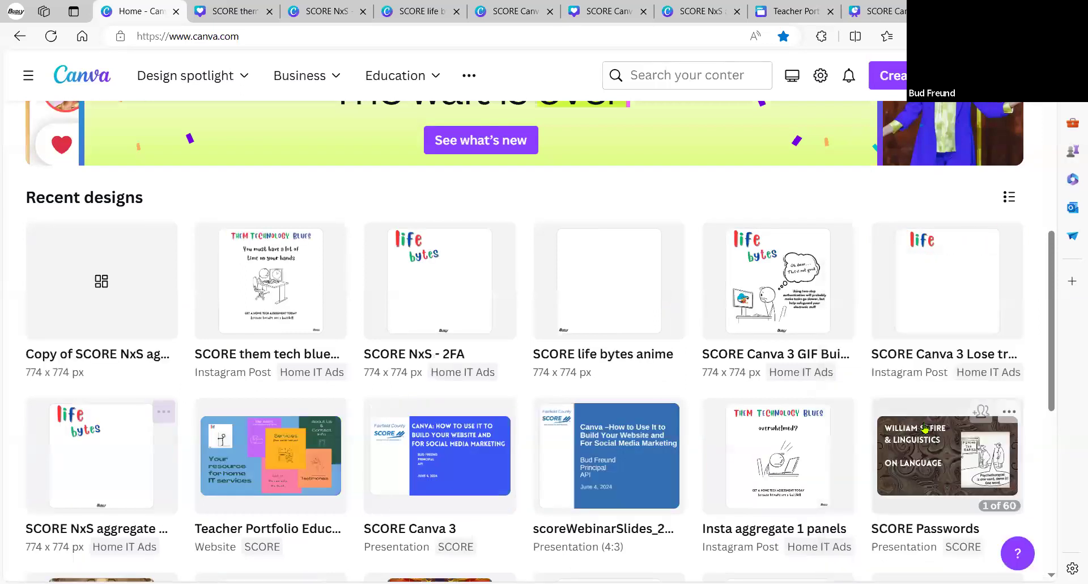
left_click(78, 304)
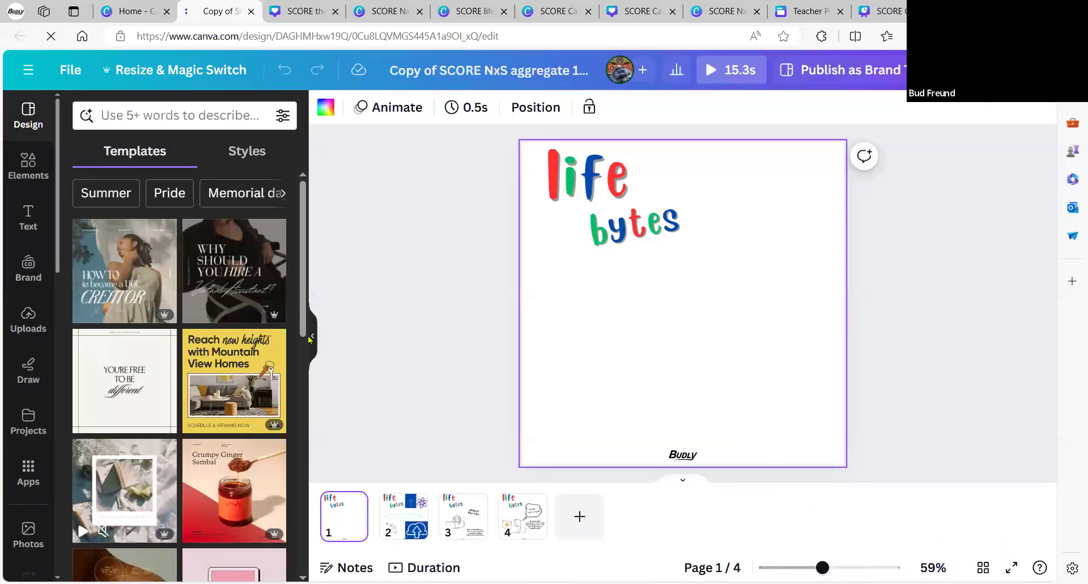
left_click(315, 338)
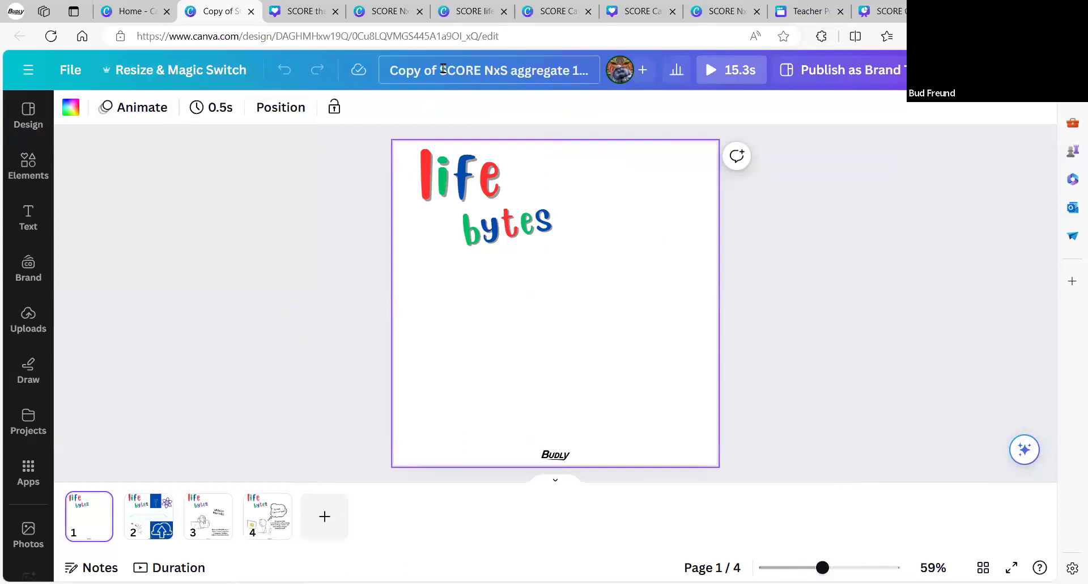
Resize all four pages of the copied design itself to LinkedIn Post, 1200 × 1200 px, without making another copy
left_click(161, 71)
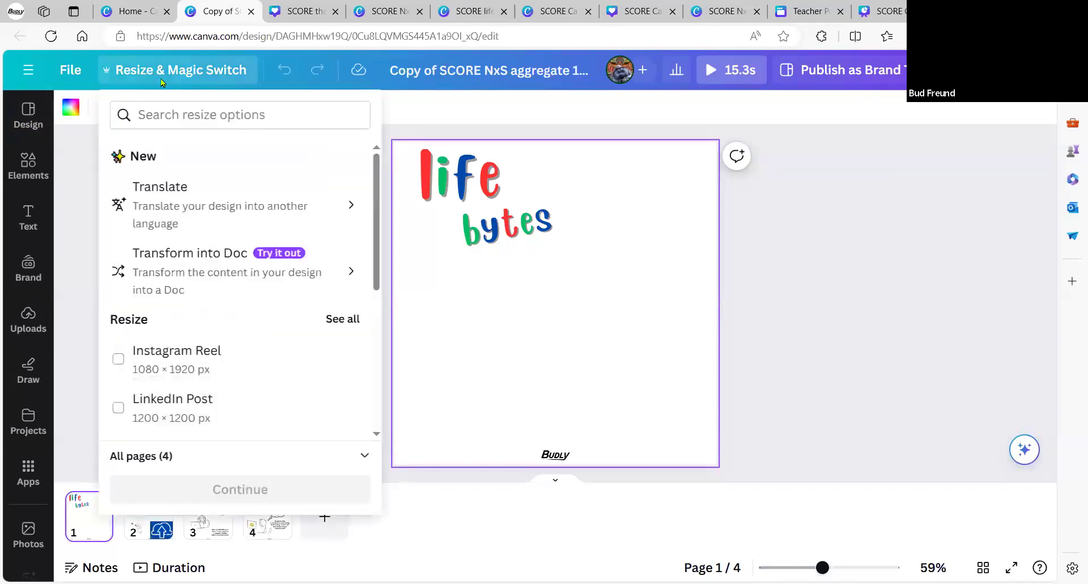
left_click(118, 408)
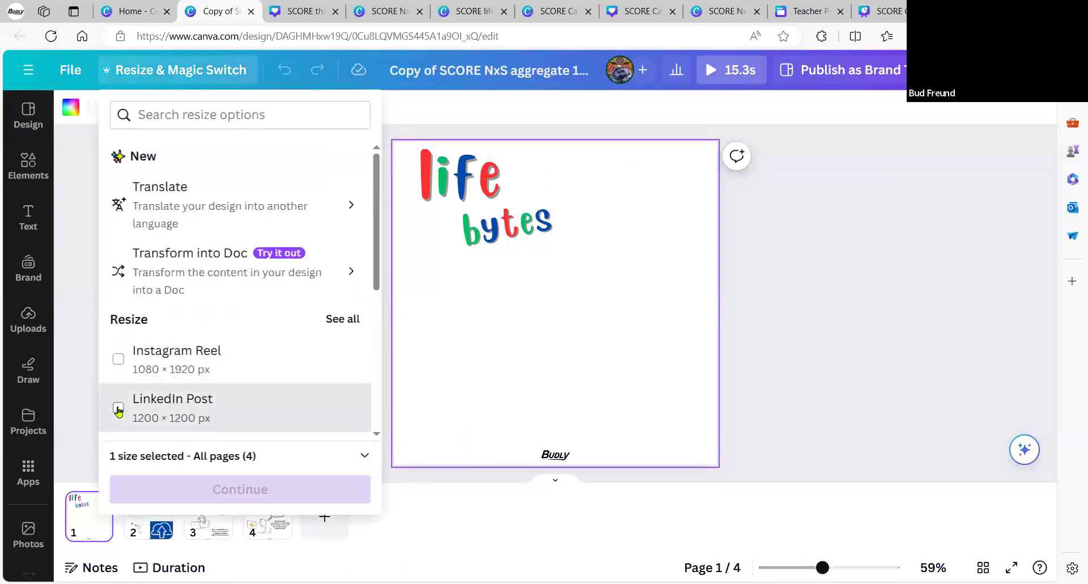
left_click(240, 489)
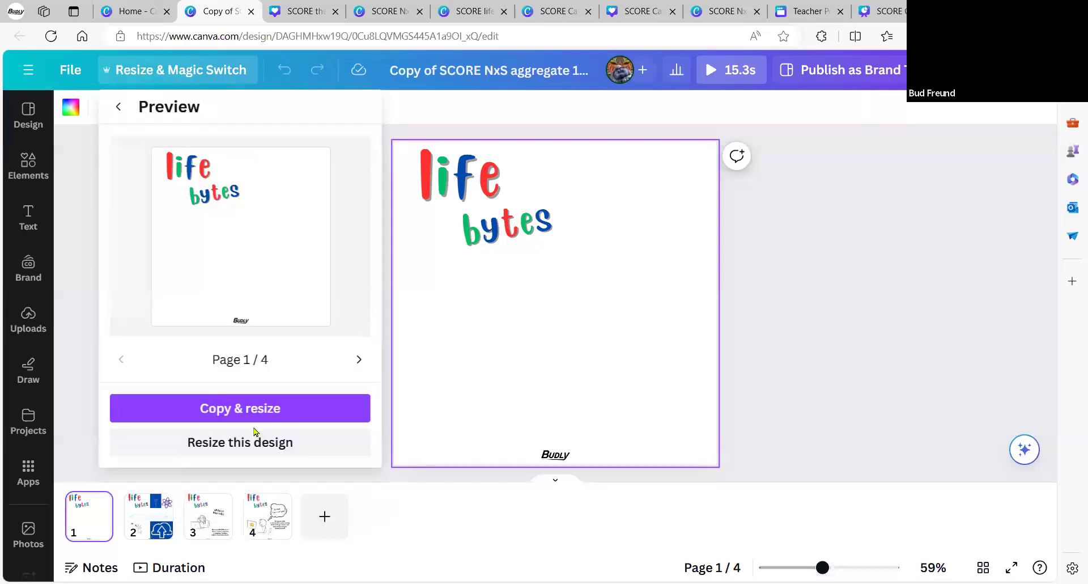
left_click(210, 445)
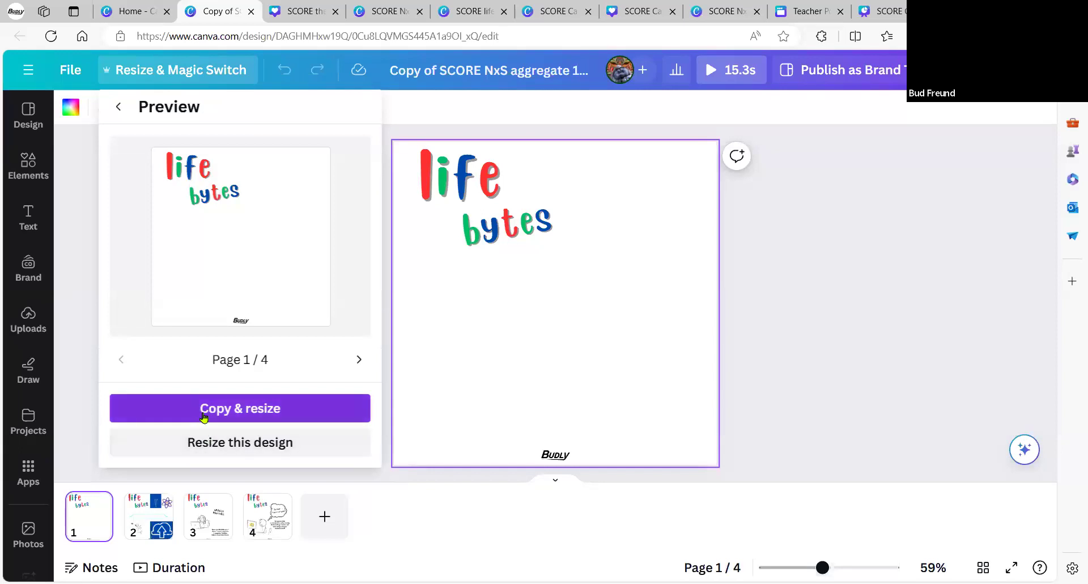
left_click(216, 445)
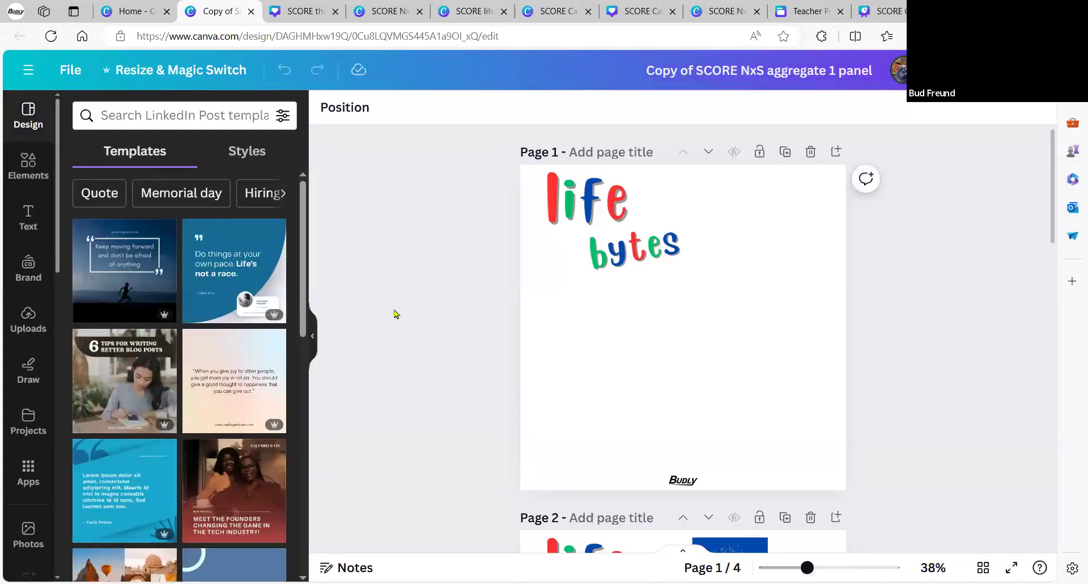
left_click(313, 336)
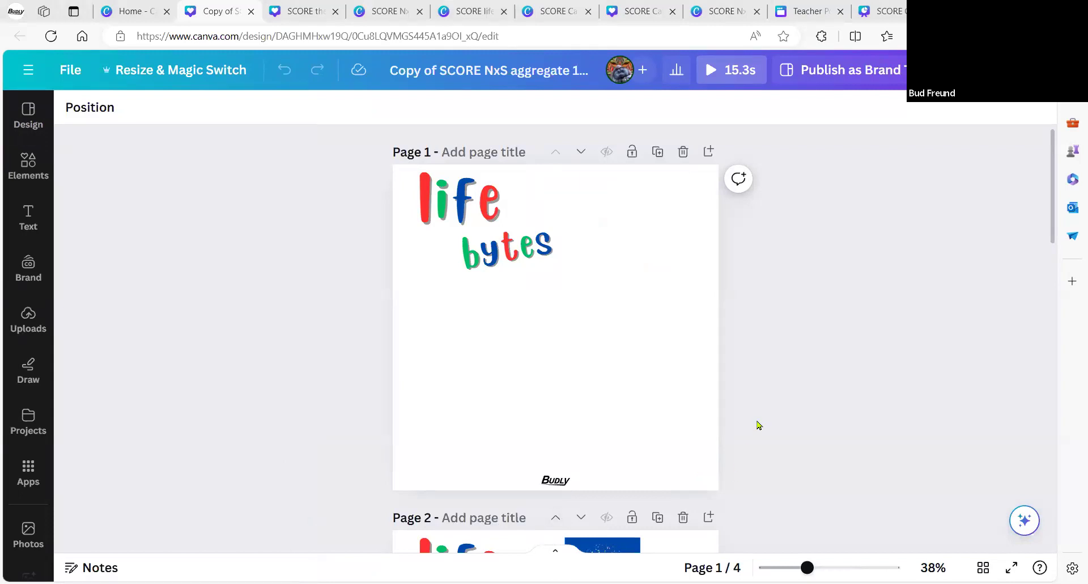
Look through the resized design from page 1 down to the "updates plug holes" page 3
scroll(745, 413, "down", 5)
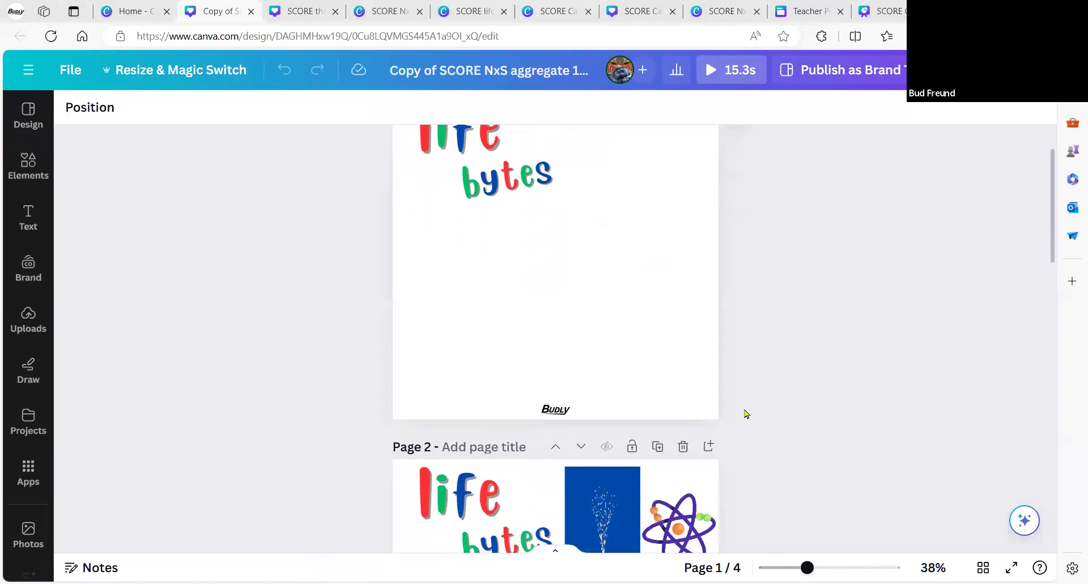
scroll(734, 406, "down", 4)
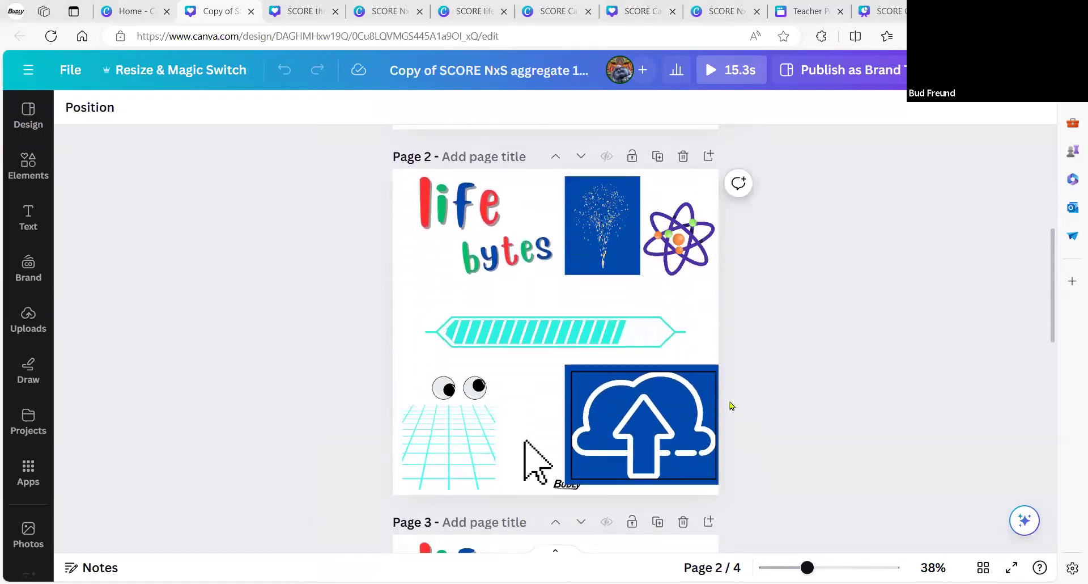
scroll(732, 401, "down", 1)
scroll(730, 397, "down", 1)
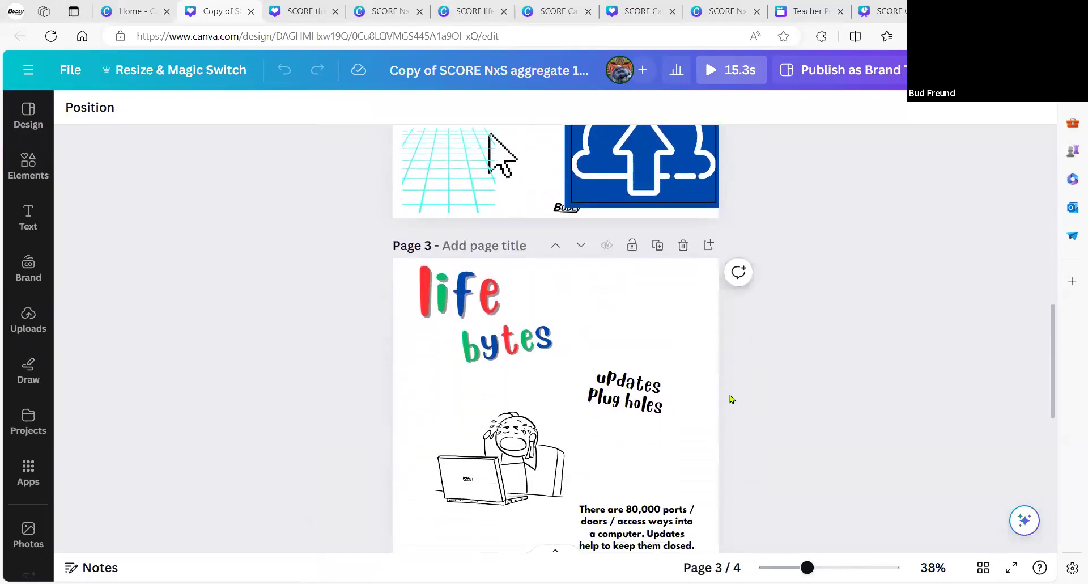
scroll(728, 397, "down", 2)
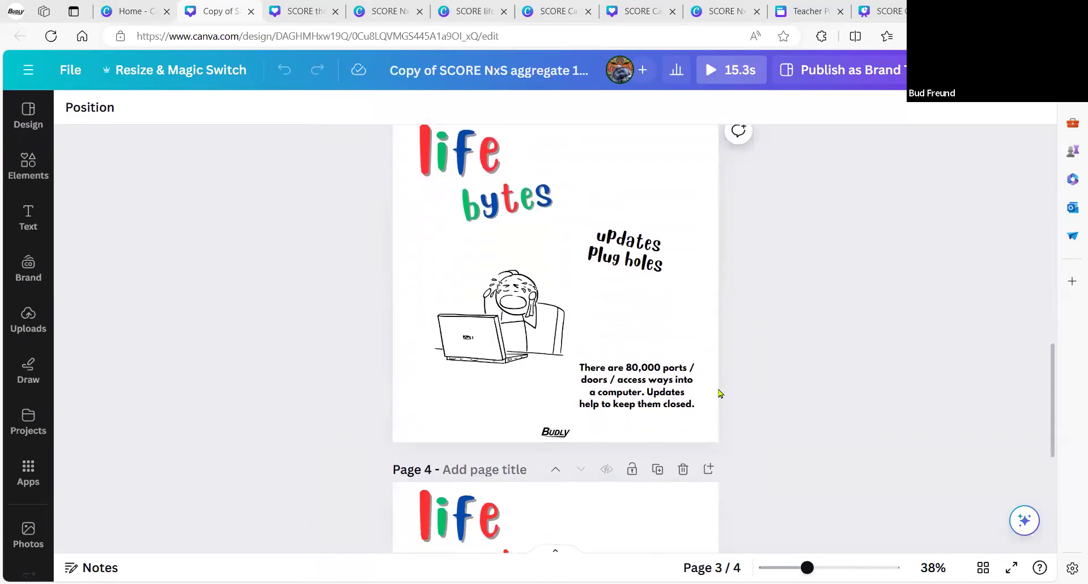
scroll(753, 422, "down", 1)
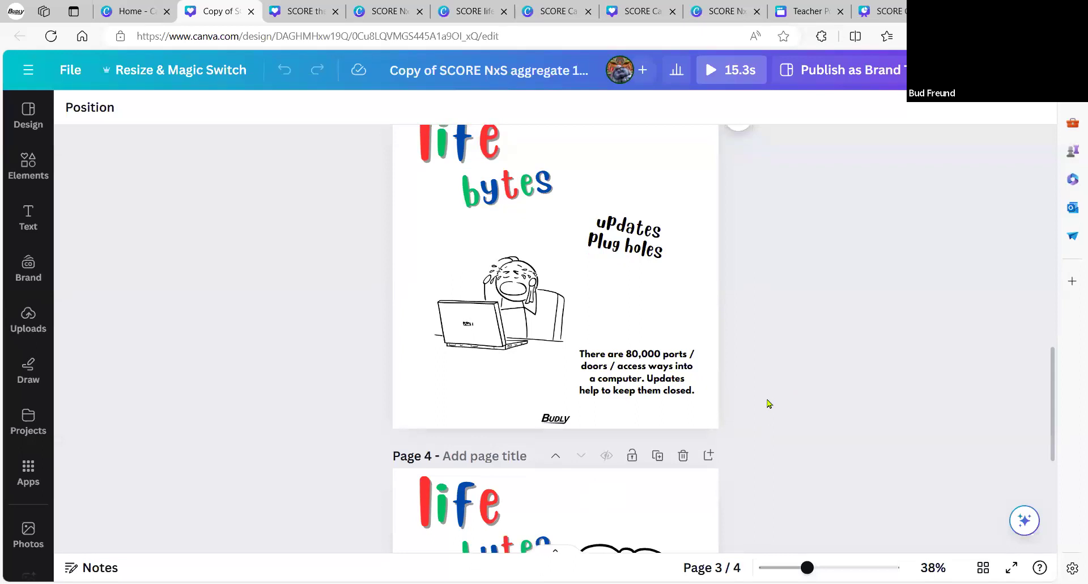
Switch to the page thumbnail view, show pages 1 to 3, and select the "updates plug holes" text on page 3
left_click(554, 555)
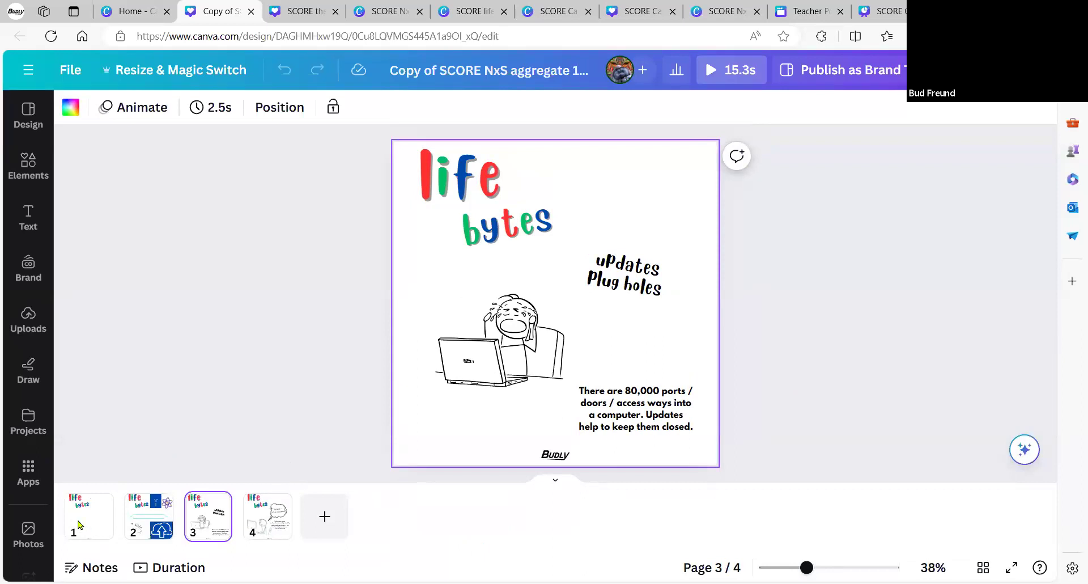
left_click(80, 525)
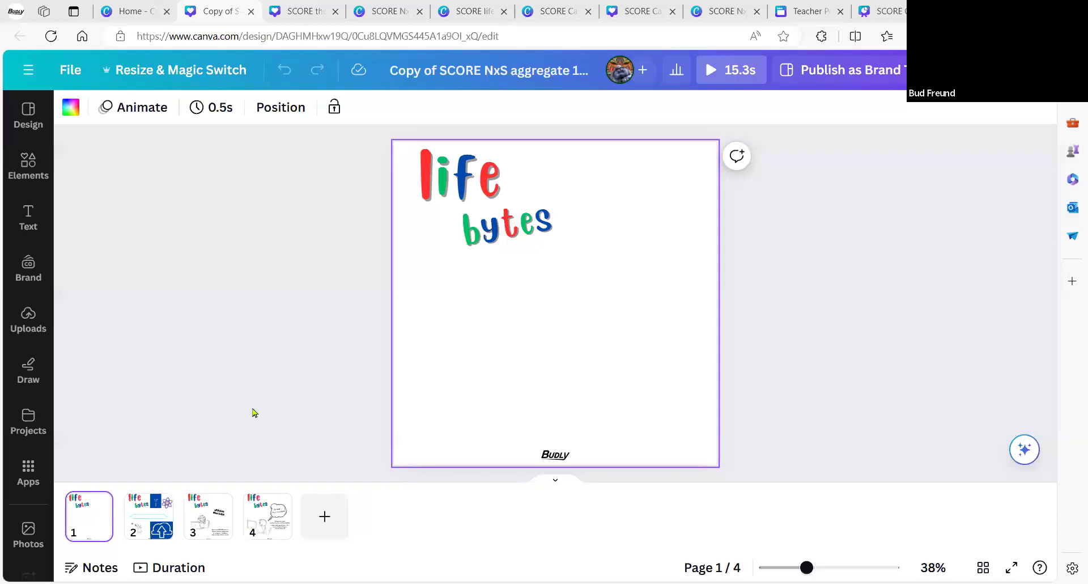
left_click(142, 523)
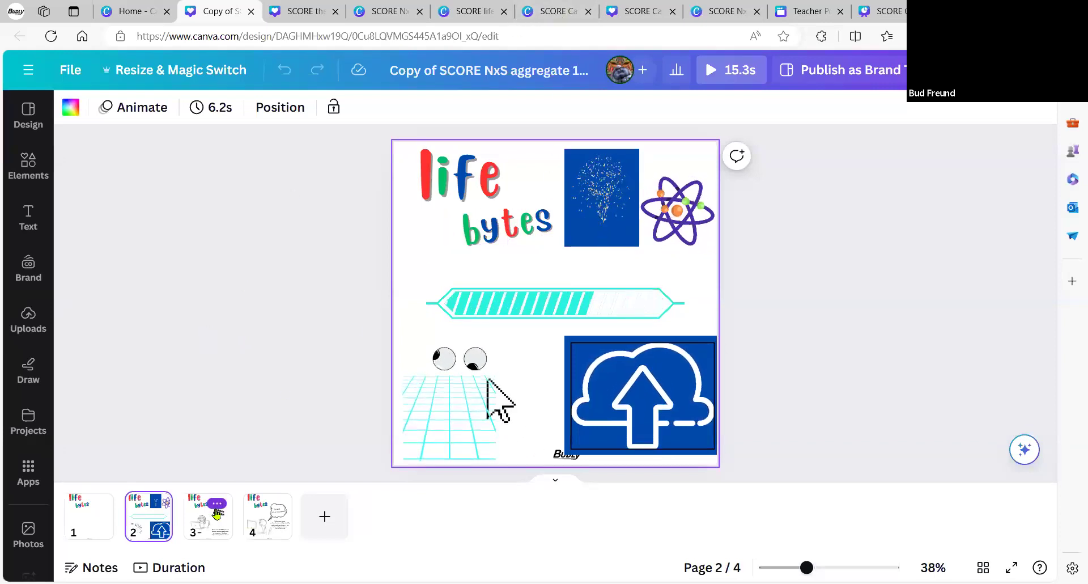
left_click(216, 506)
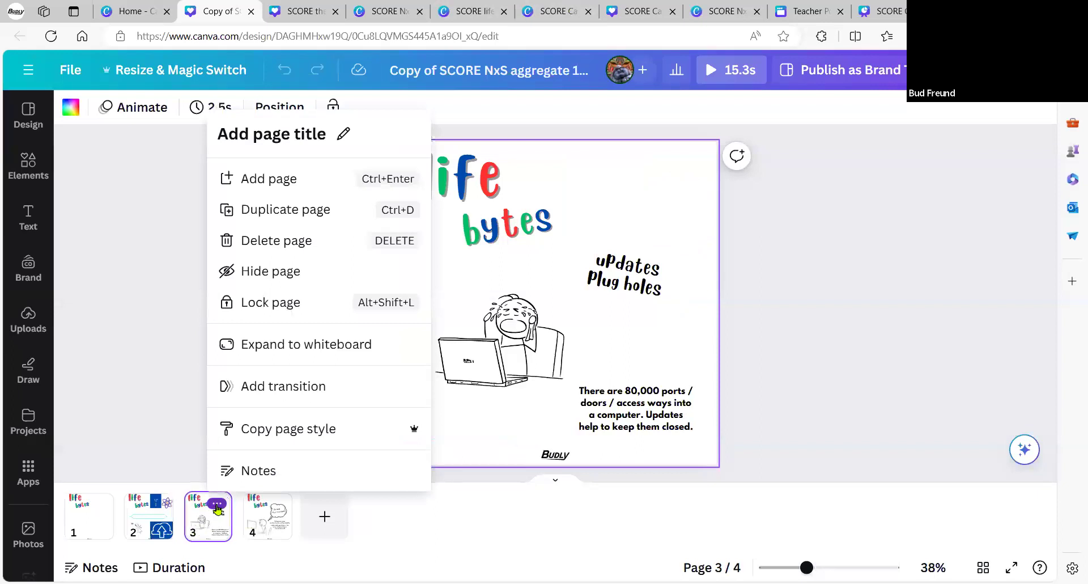
left_click(202, 525)
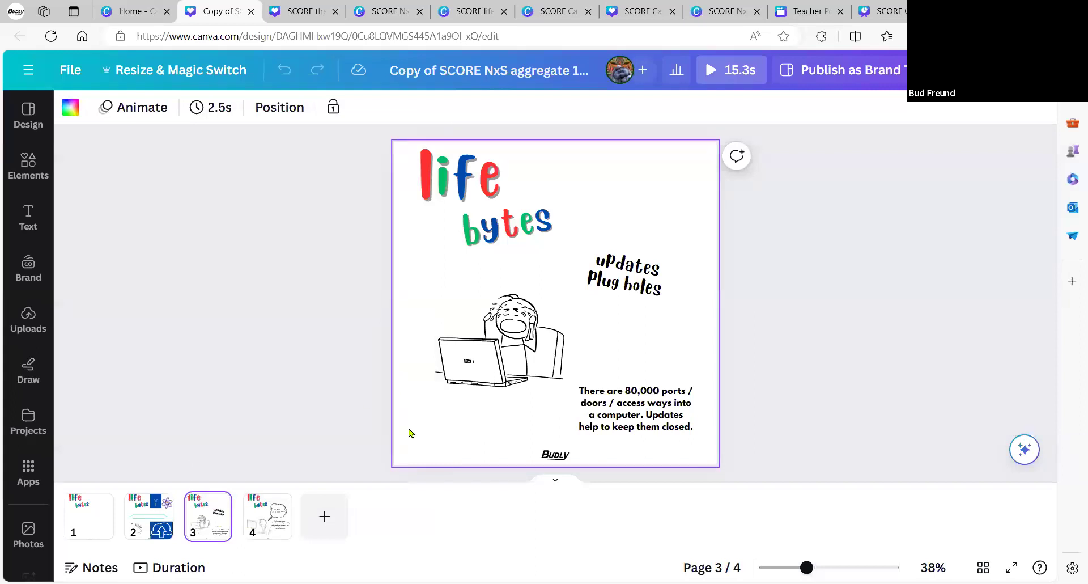
left_click(504, 343)
left_click(621, 288)
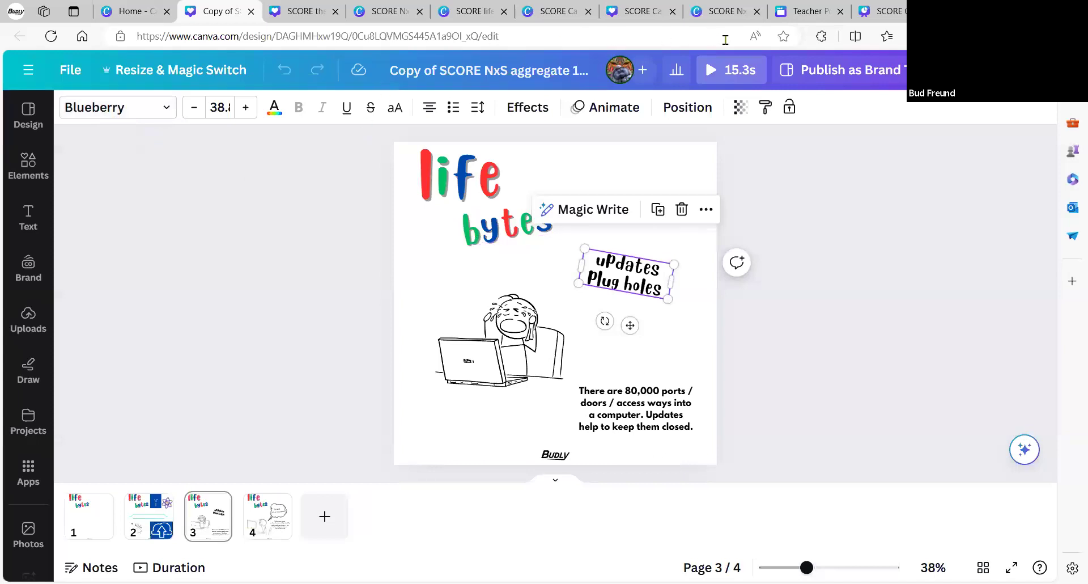
Close the copied design and return to the original SCORE NxS aggregate 1 panel design
left_click(250, 13)
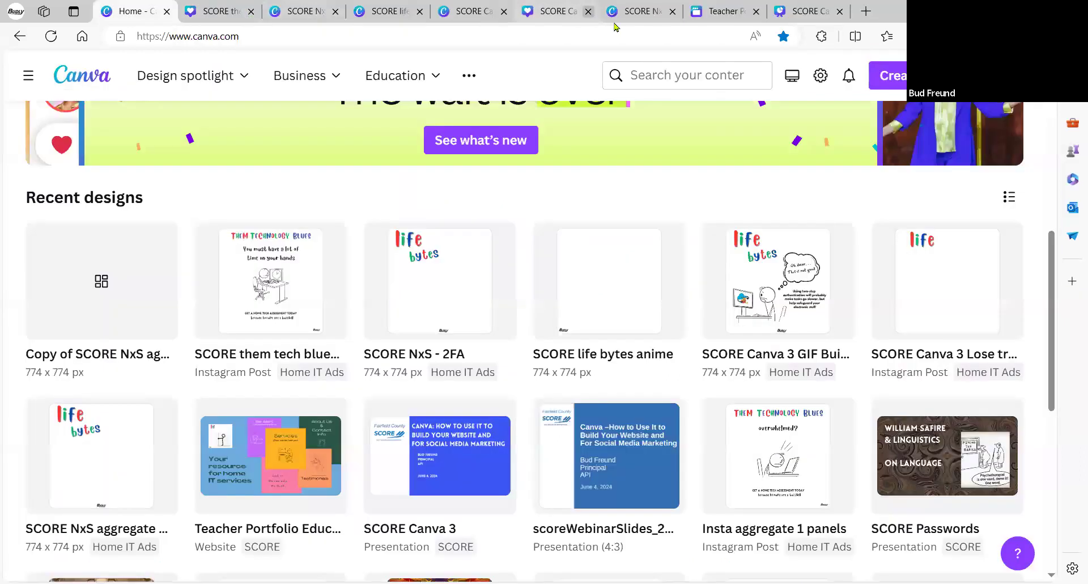
left_click(631, 12)
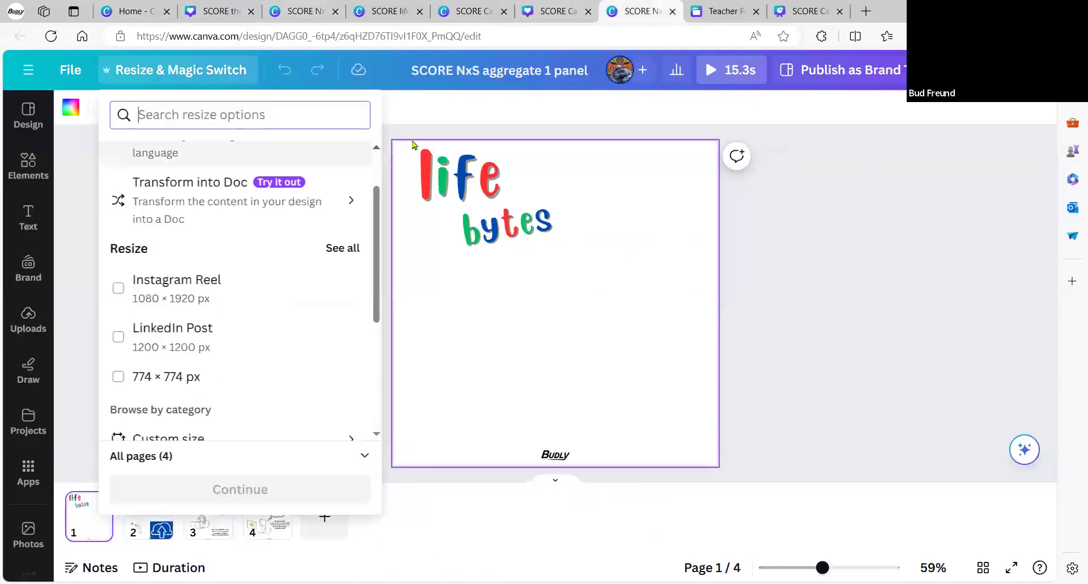
Leave the resize options, switch to the "SCORE Canva 3 Lose track" design, and collapse its template panel
left_click(64, 221)
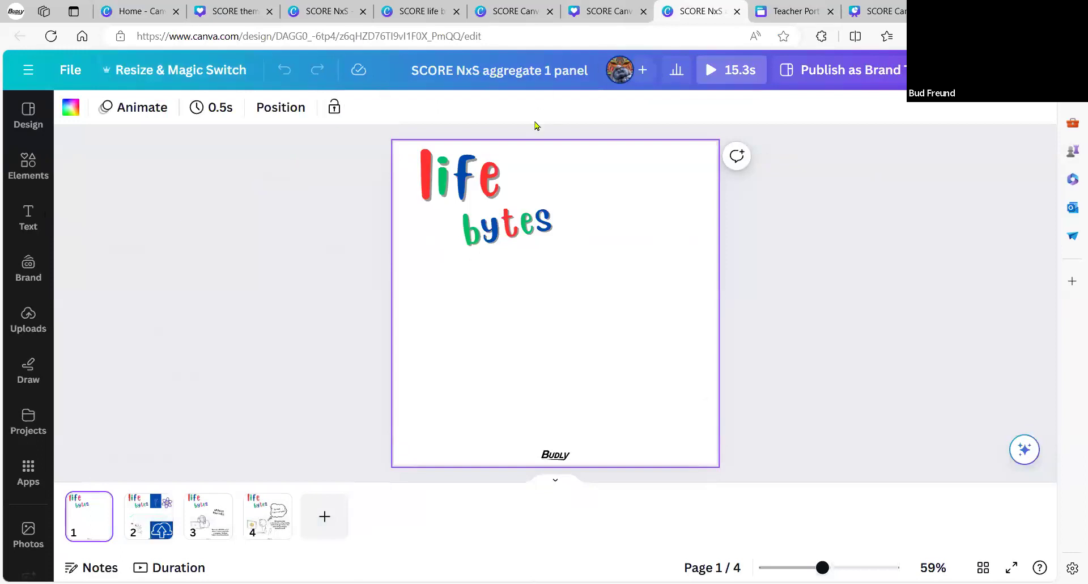
left_click(736, 11)
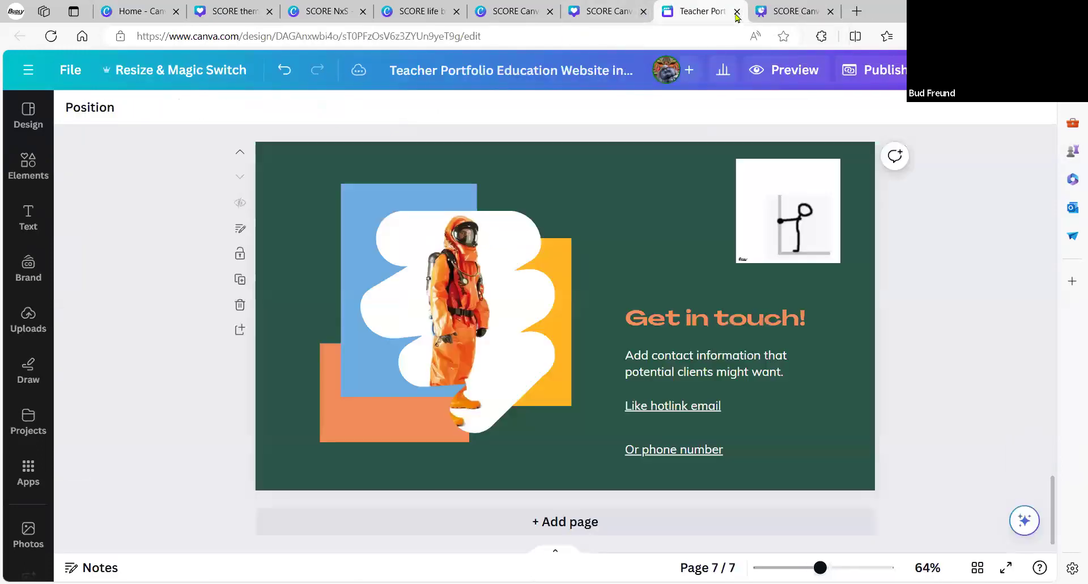
left_click(627, 15)
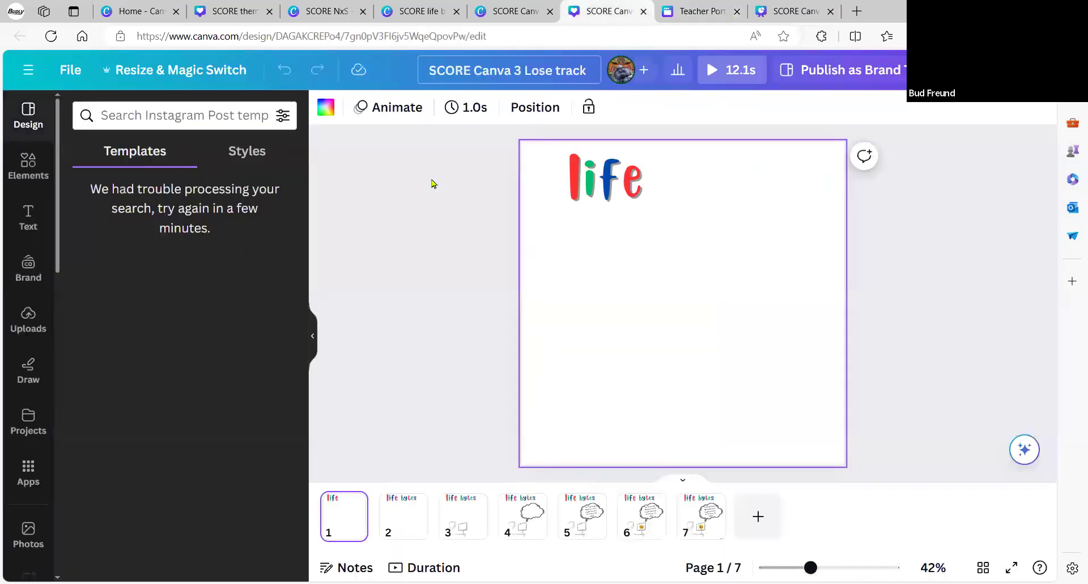
left_click(313, 338)
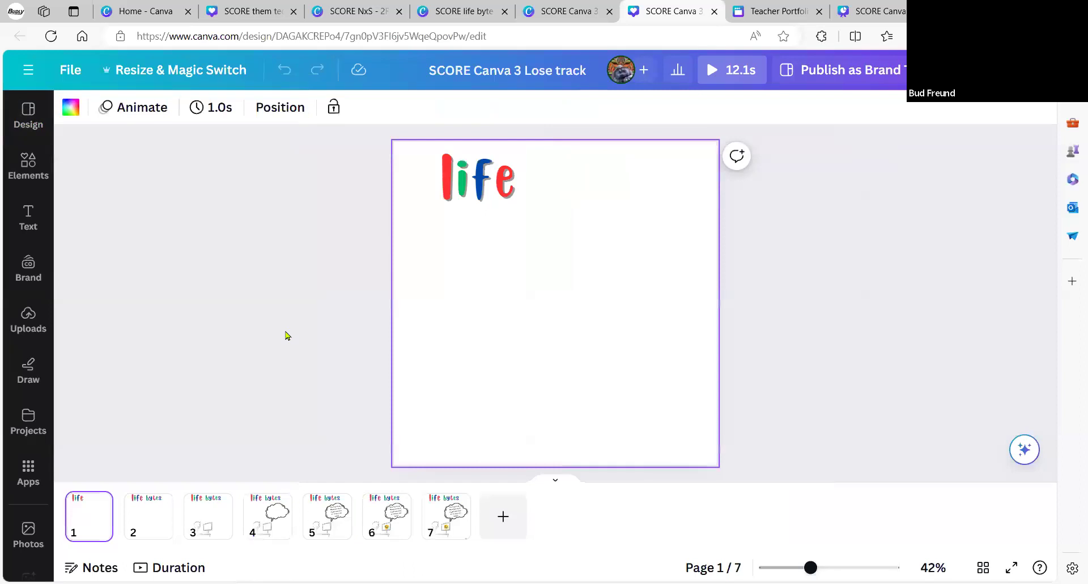
Show page 7 of the Lose track design, the final cartoon panel with the logo
left_click(455, 503)
left_click(340, 421)
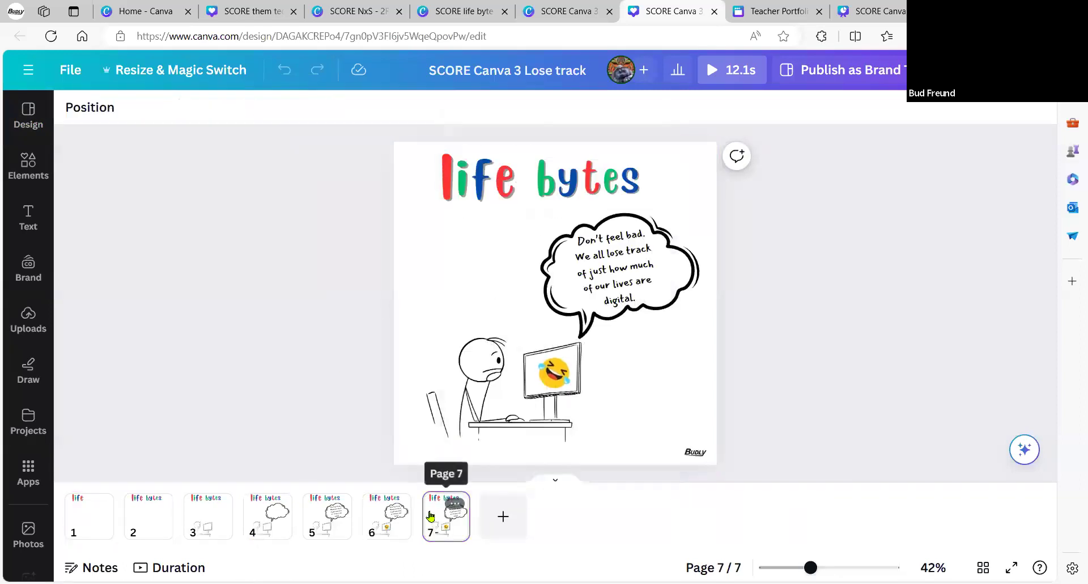
left_click(446, 513)
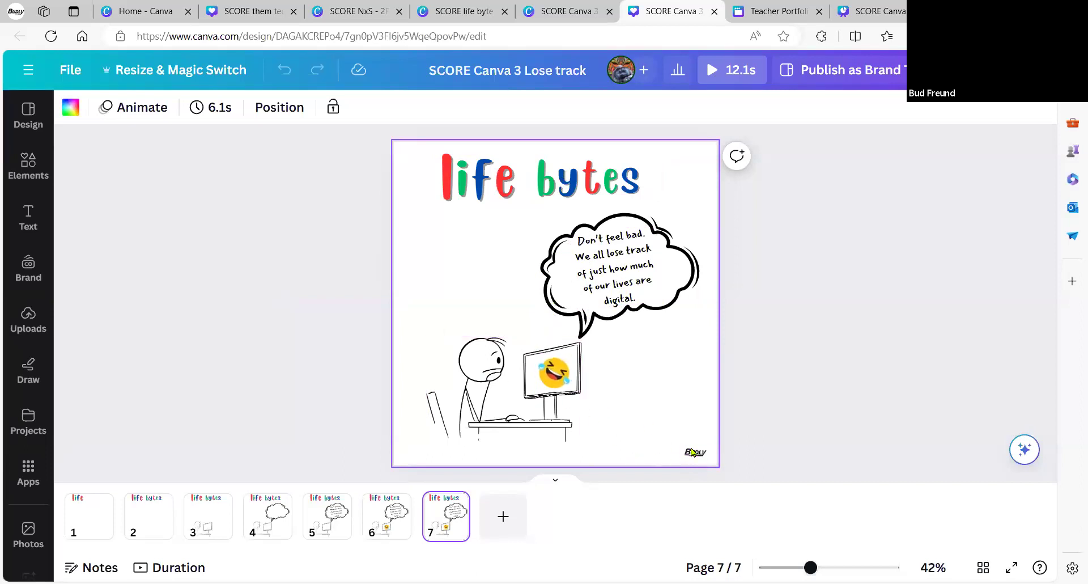
Try moving the BUDLY logo toward the desk on page 7, and undo the move
left_click_drag(692, 459, 639, 453)
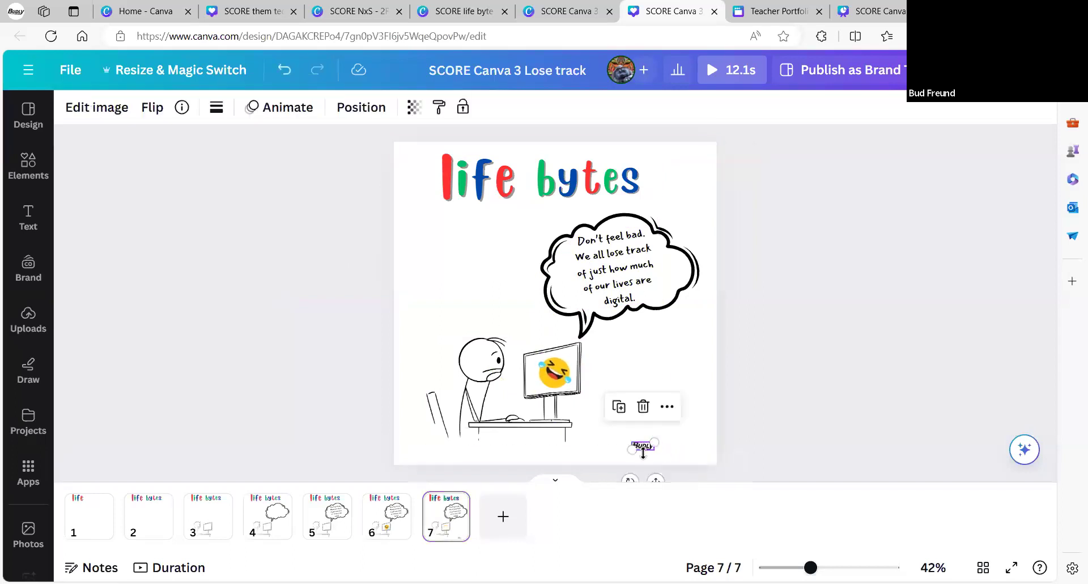
left_click(285, 73)
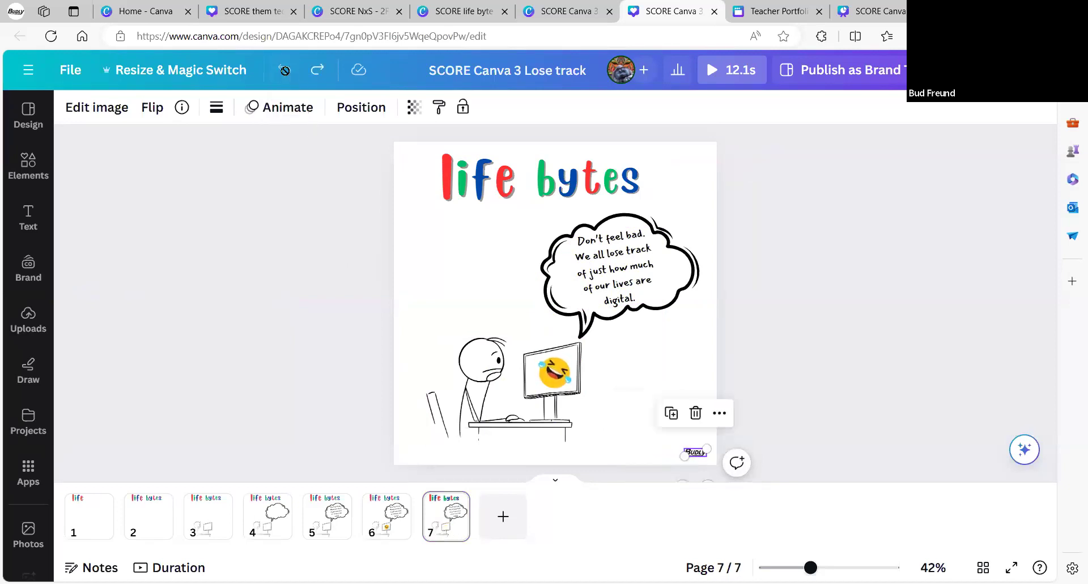
left_click(253, 235)
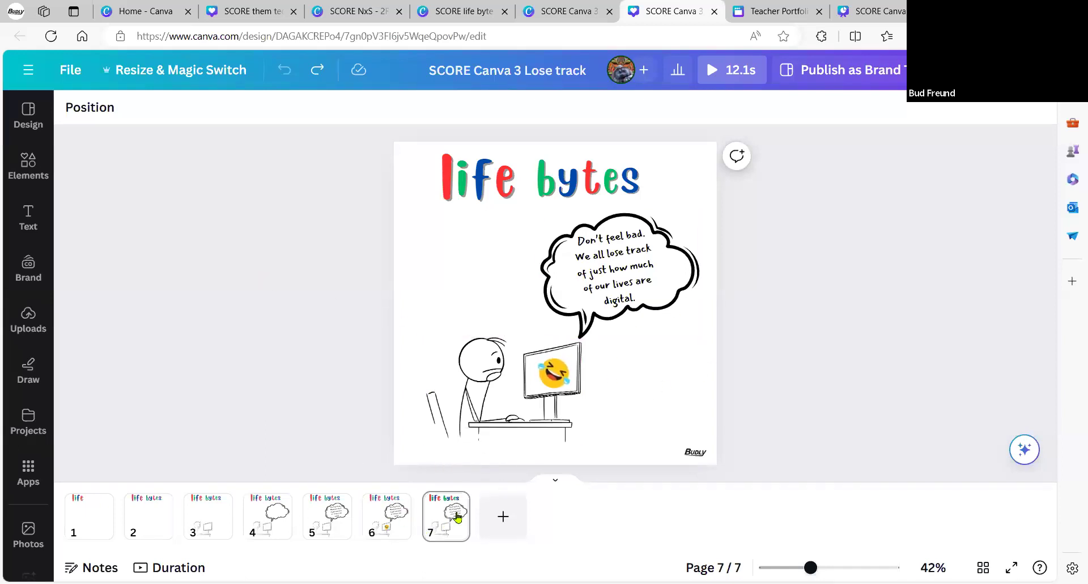
Step backward through the Lose track design from page 6 to page 1 to examine how each panel builds up
left_click(404, 515)
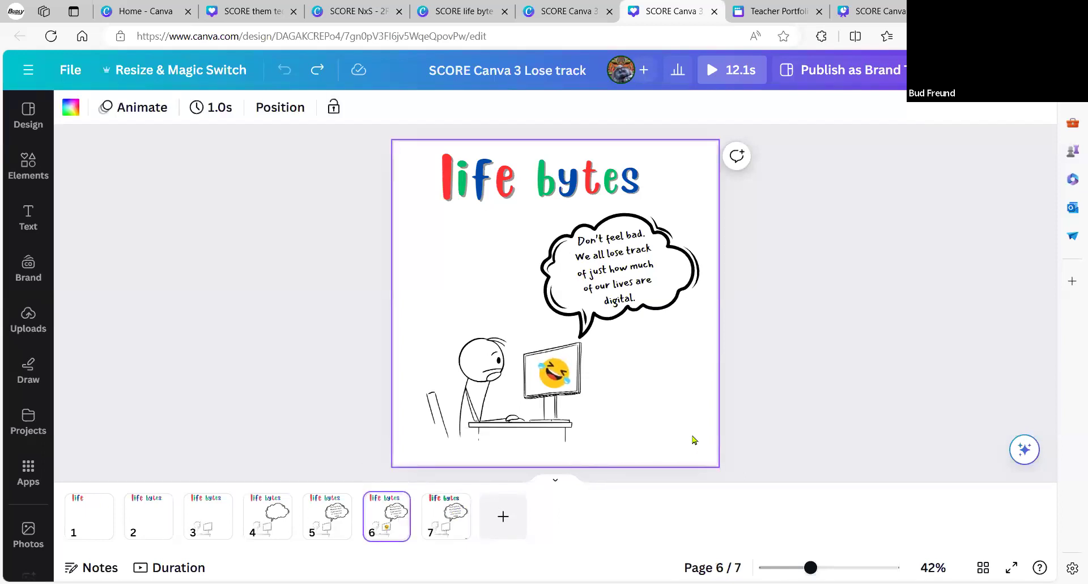
left_click(326, 513)
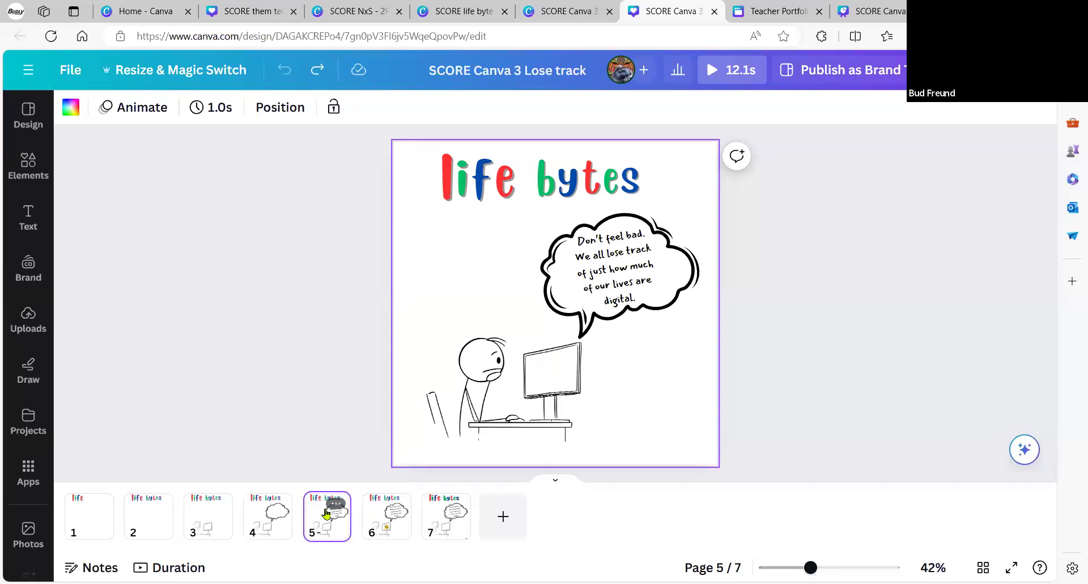
left_click(275, 506)
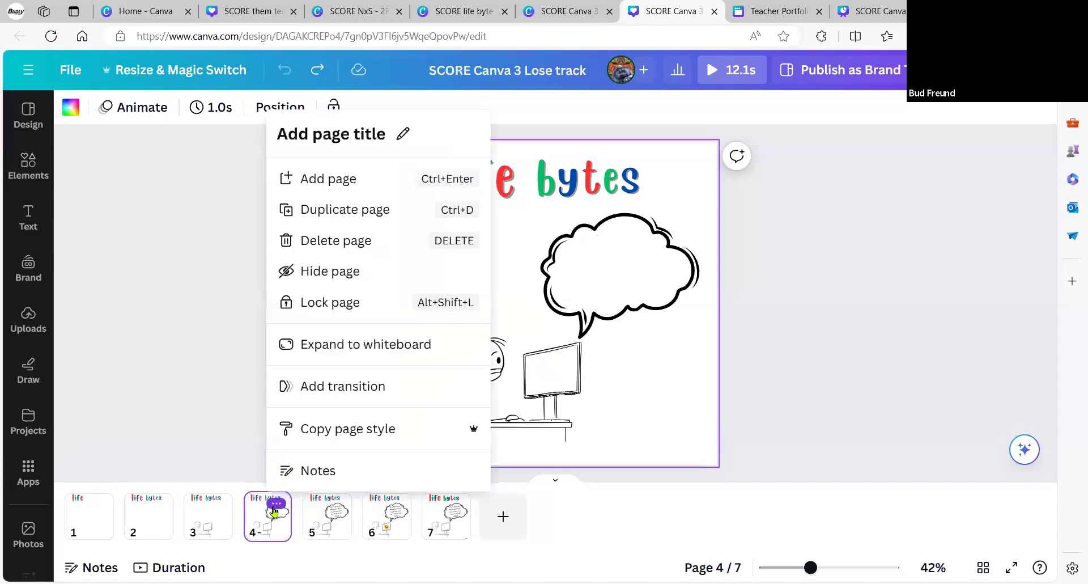
left_click(256, 531)
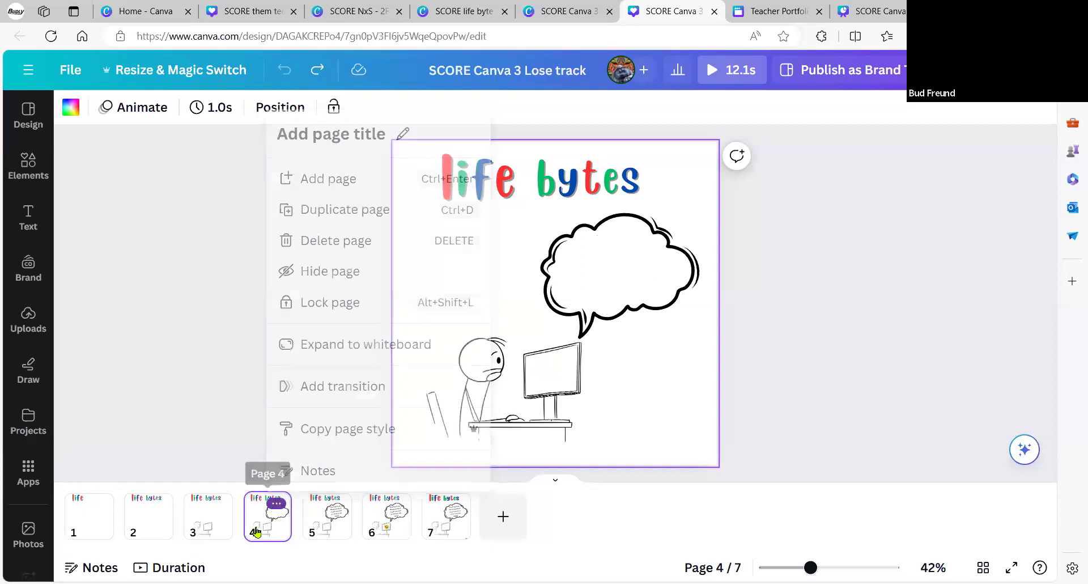
left_click(207, 530)
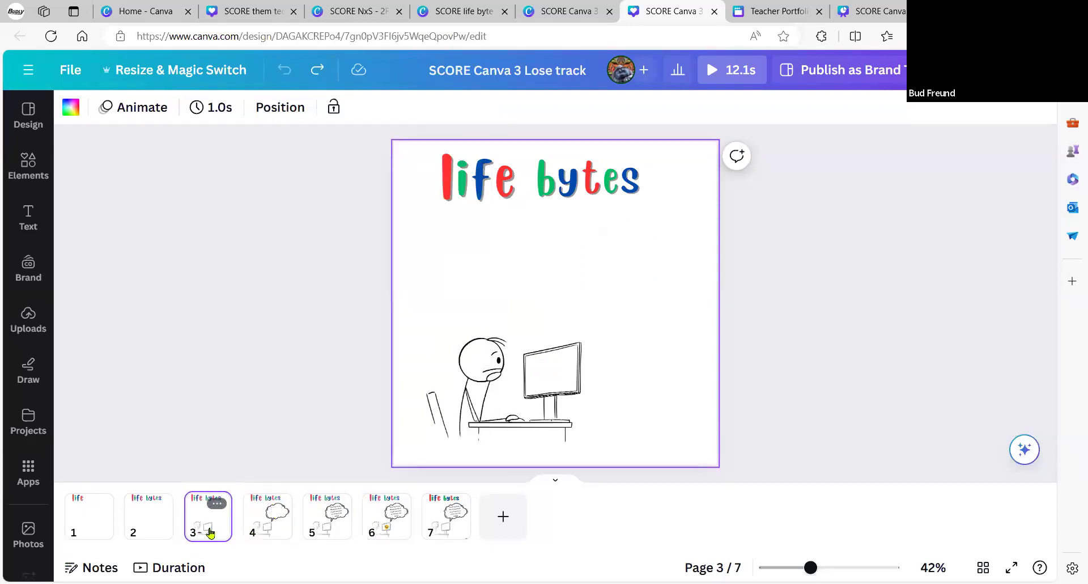
left_click(143, 522)
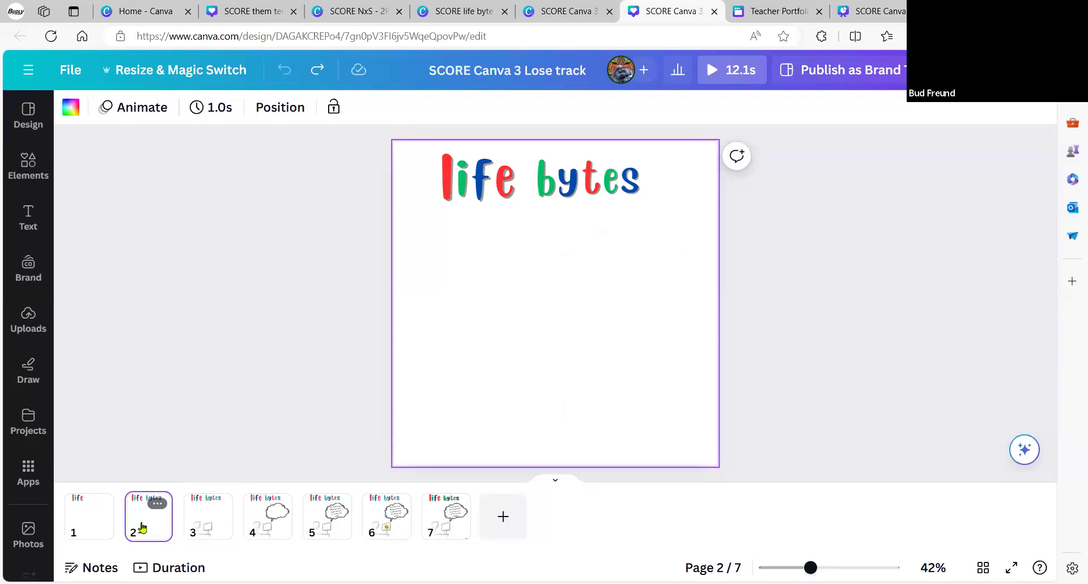
left_click(95, 521)
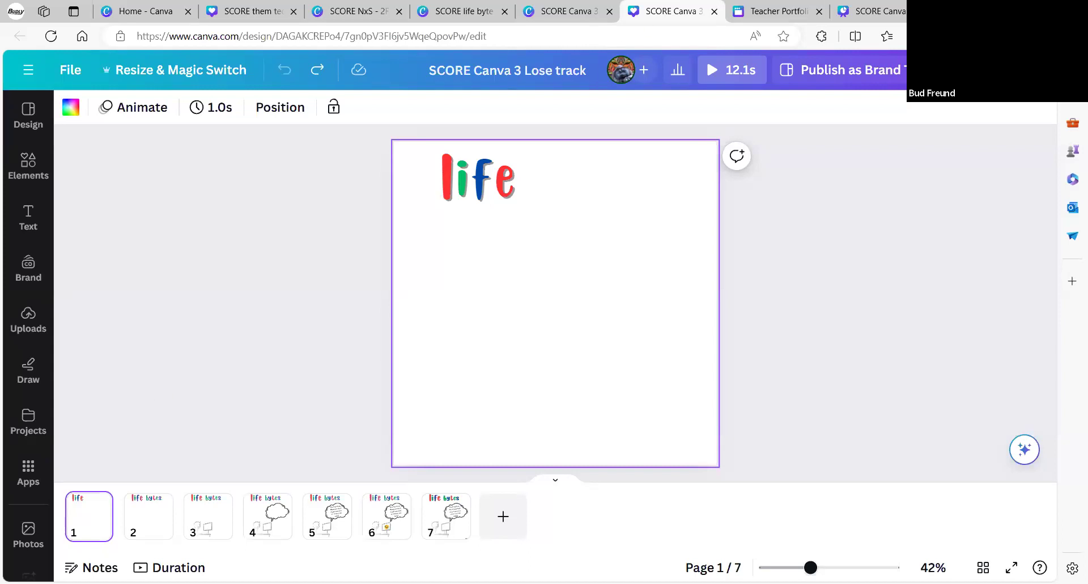
Set the design's download file type to GIF, review the page selection, and leave the download options without downloading
left_click(1014, 69)
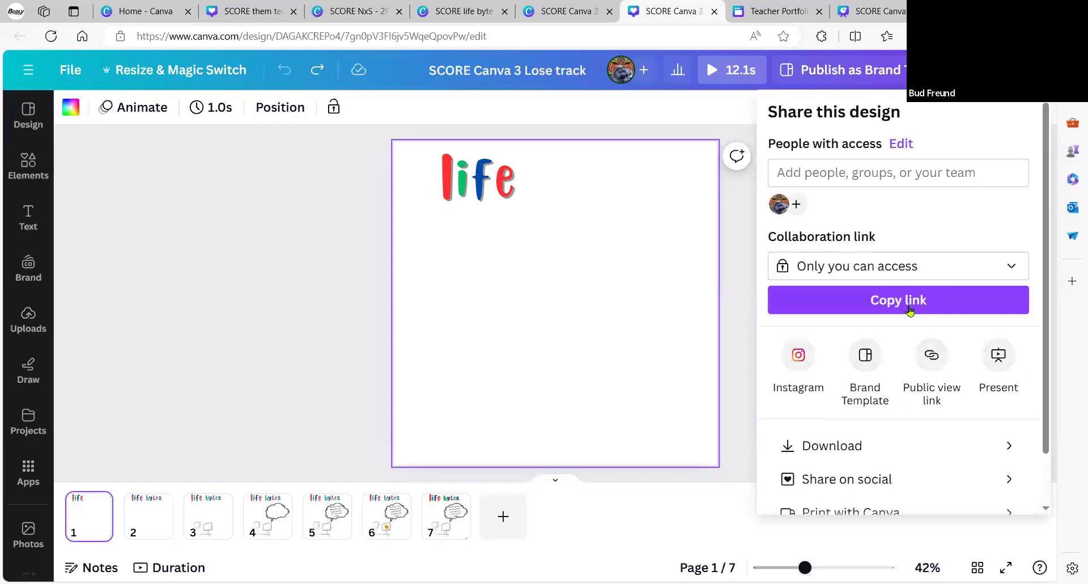
left_click(838, 445)
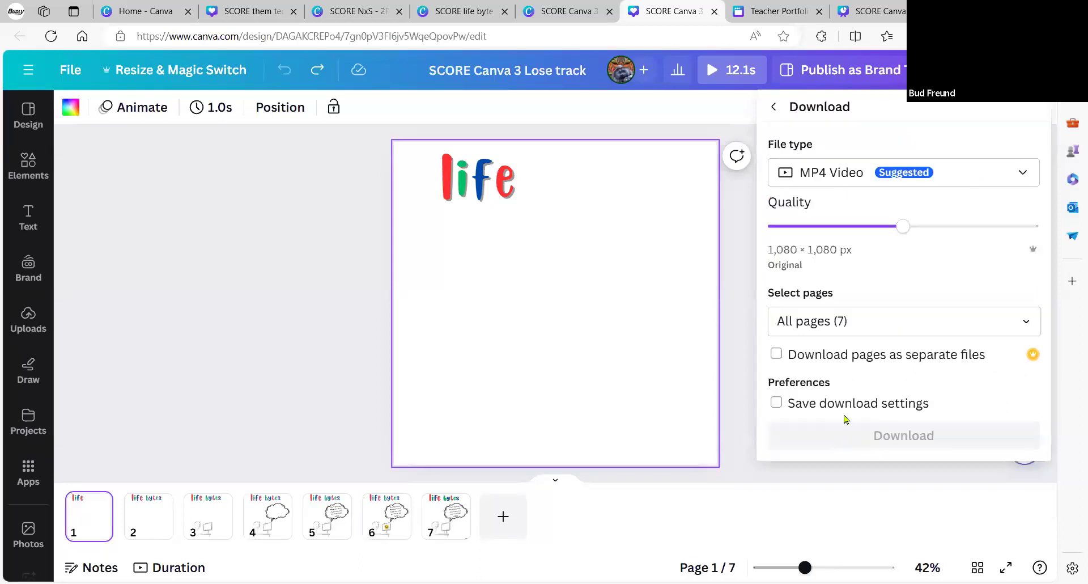
left_click(836, 173)
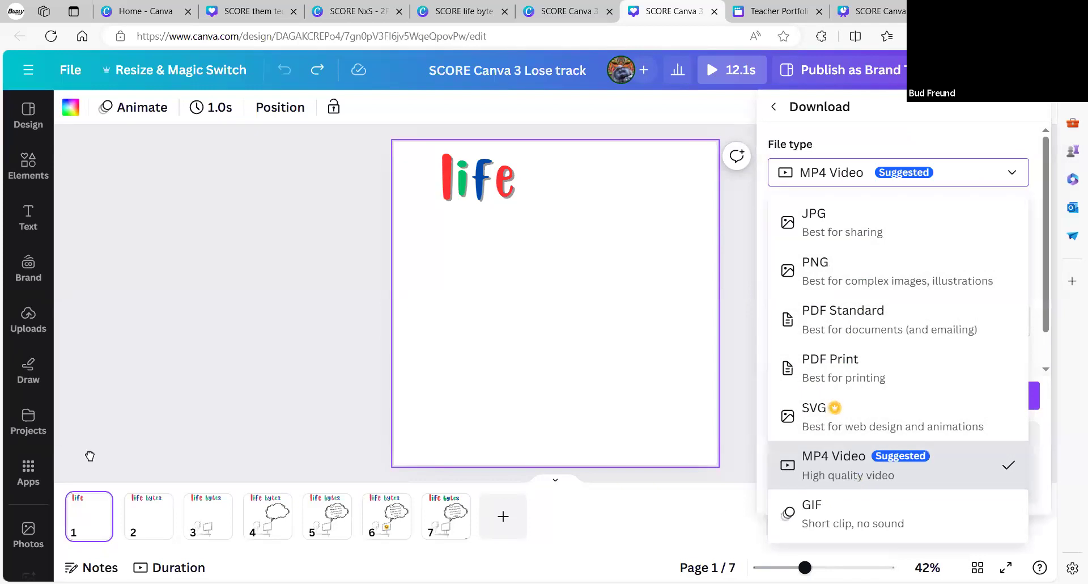
left_click(846, 514)
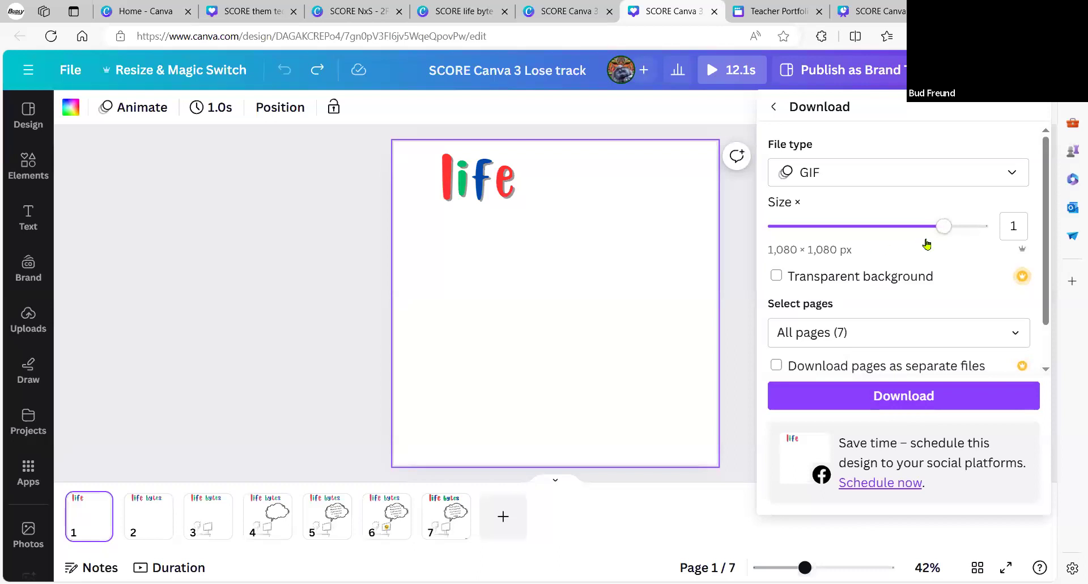
left_click(1014, 334)
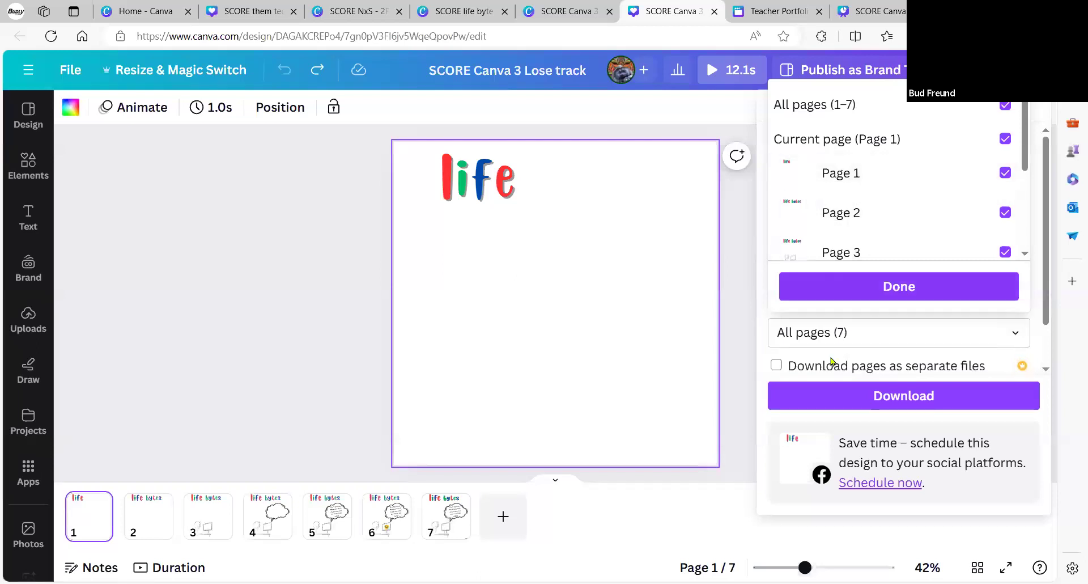
left_click(738, 354)
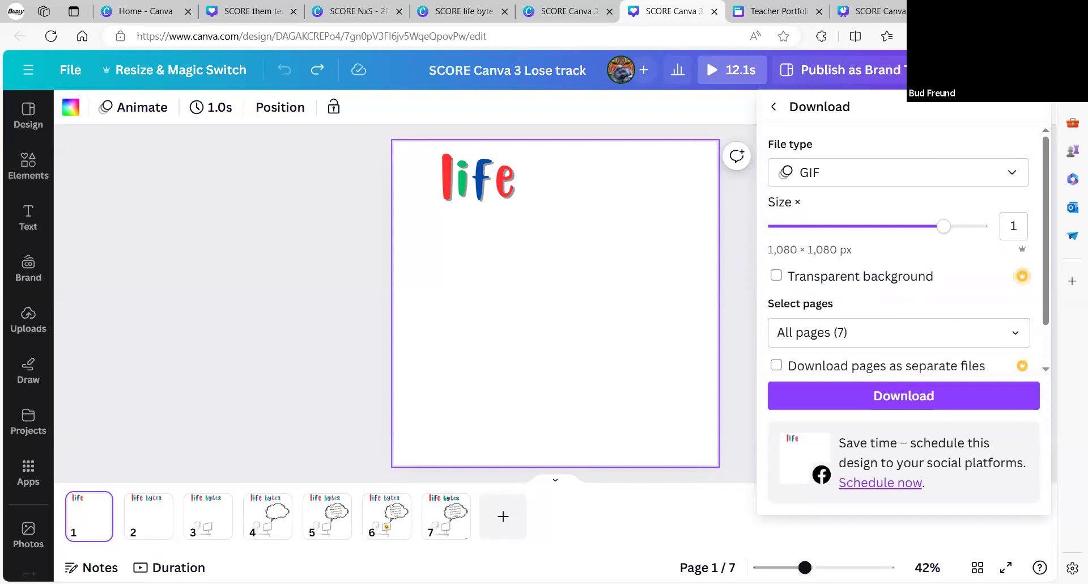
left_click(1014, 70)
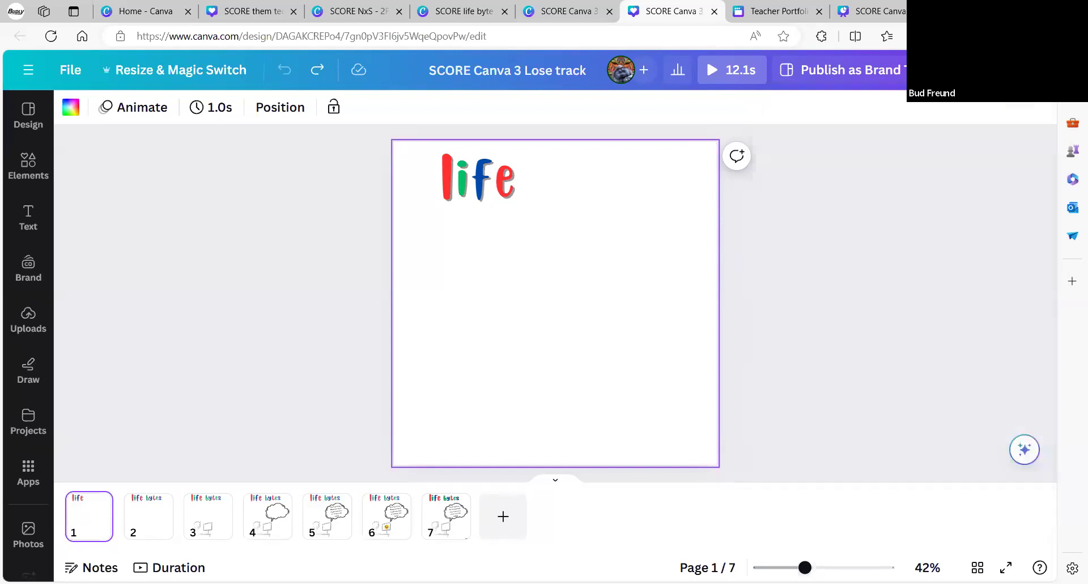
Create a public view link for the Lose track design and copy it
left_click(1014, 69)
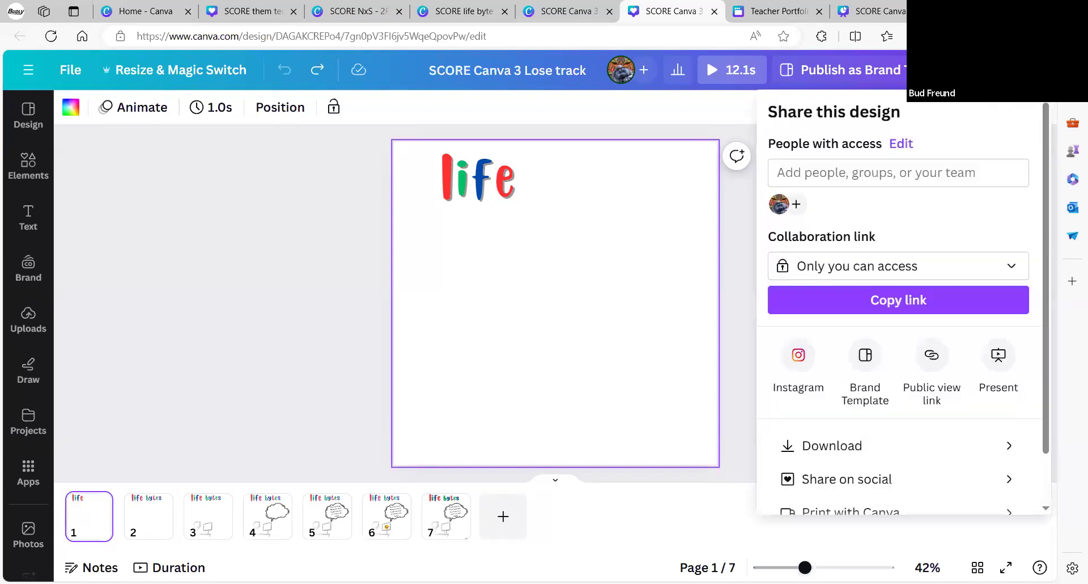
left_click(926, 356)
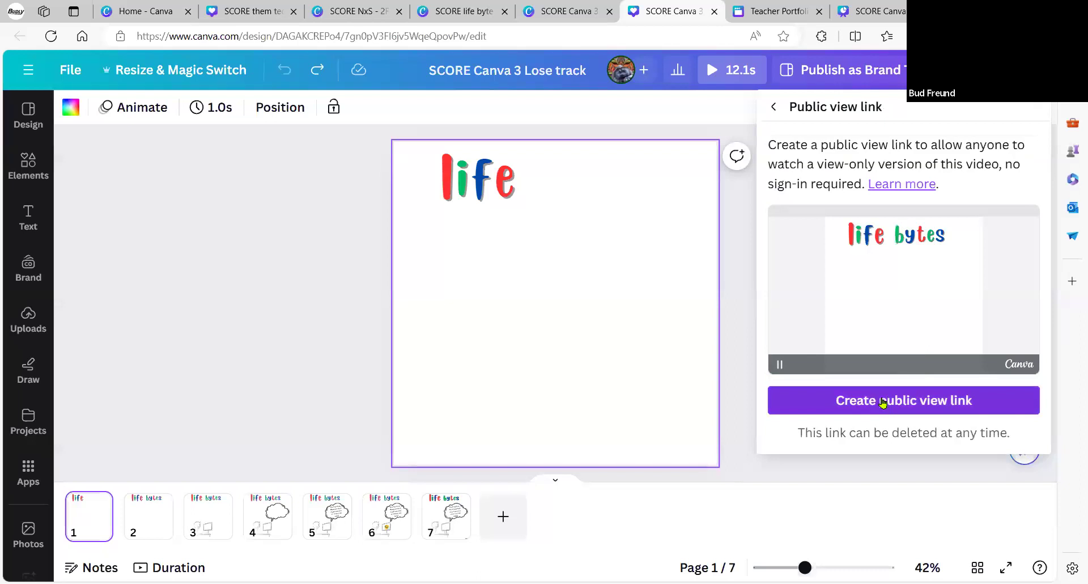
left_click(882, 402)
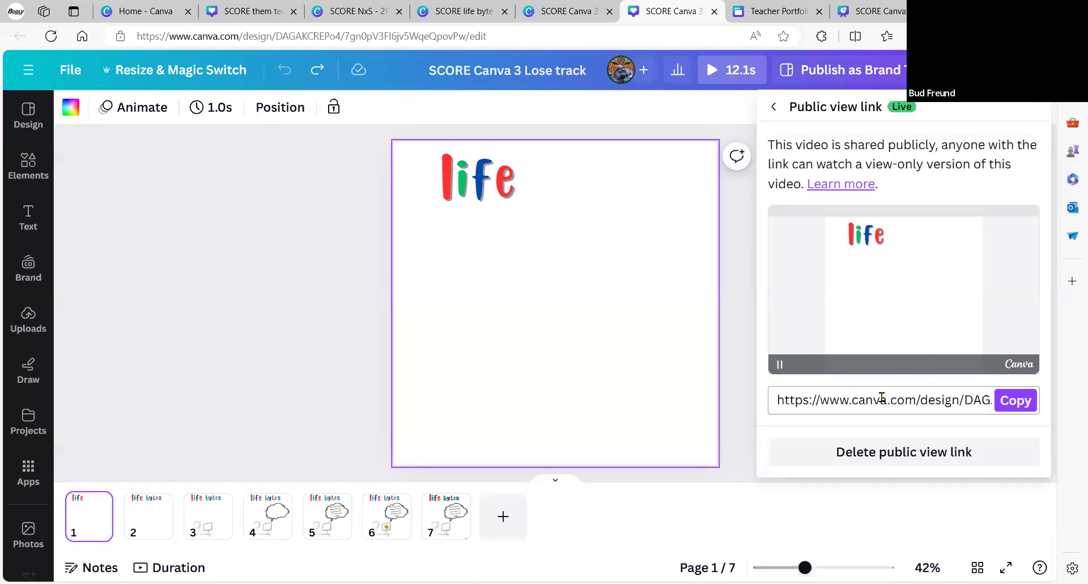
left_click(1007, 404)
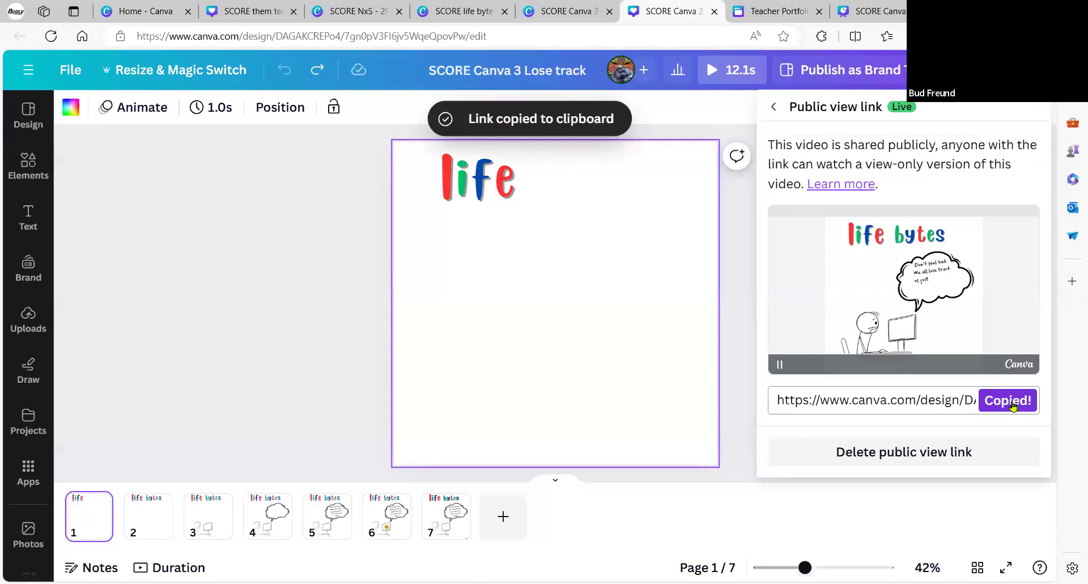
left_click(1012, 403)
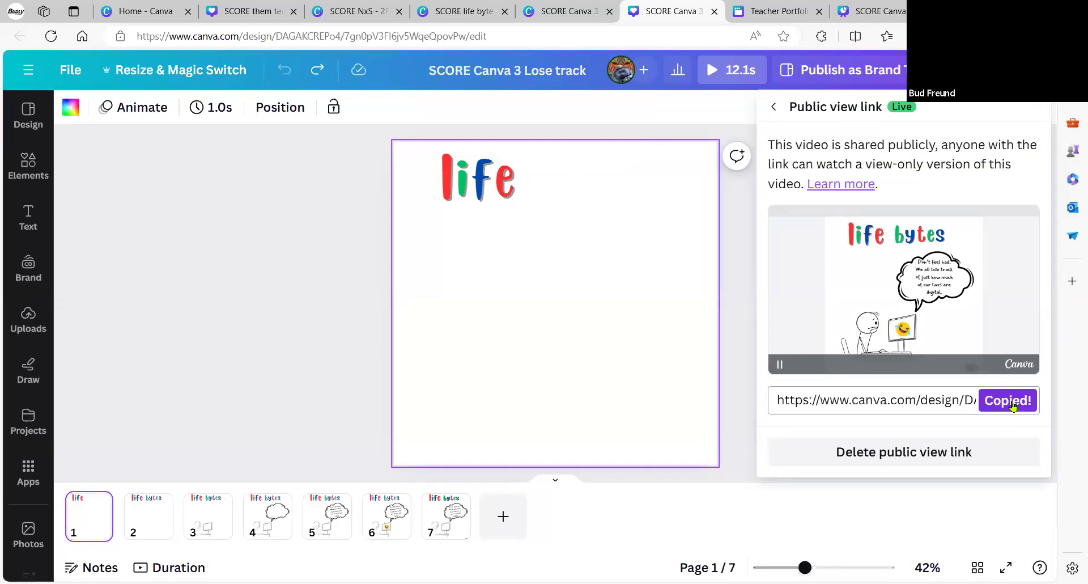
Delete the design's public view link
left_click(940, 452)
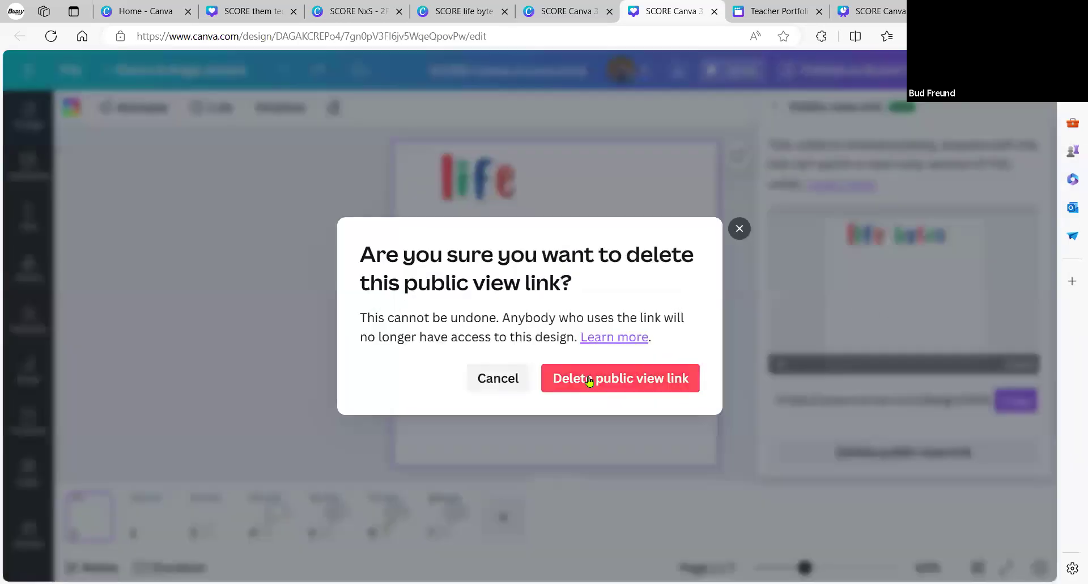
left_click(589, 379)
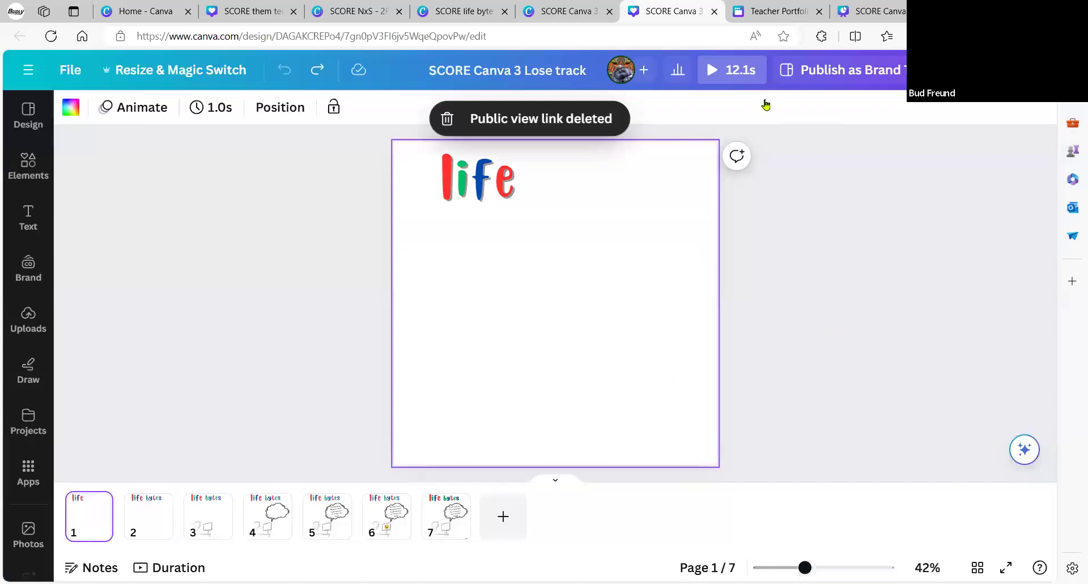
Close the Lose track design, show the "SCORE Canva 3 GIF Build" design, and collapse its template panel
left_click(714, 11)
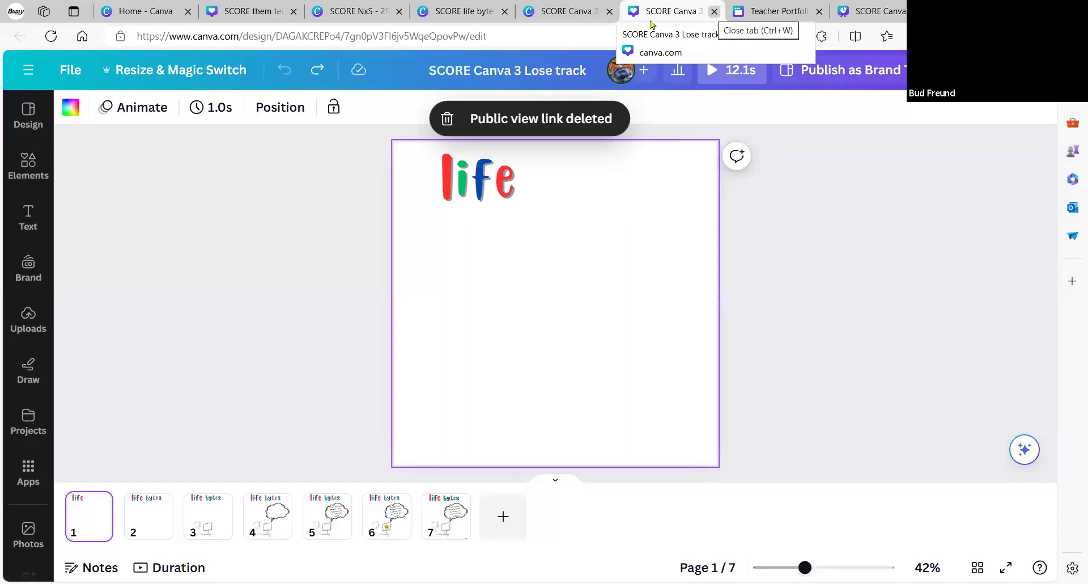
left_click(581, 20)
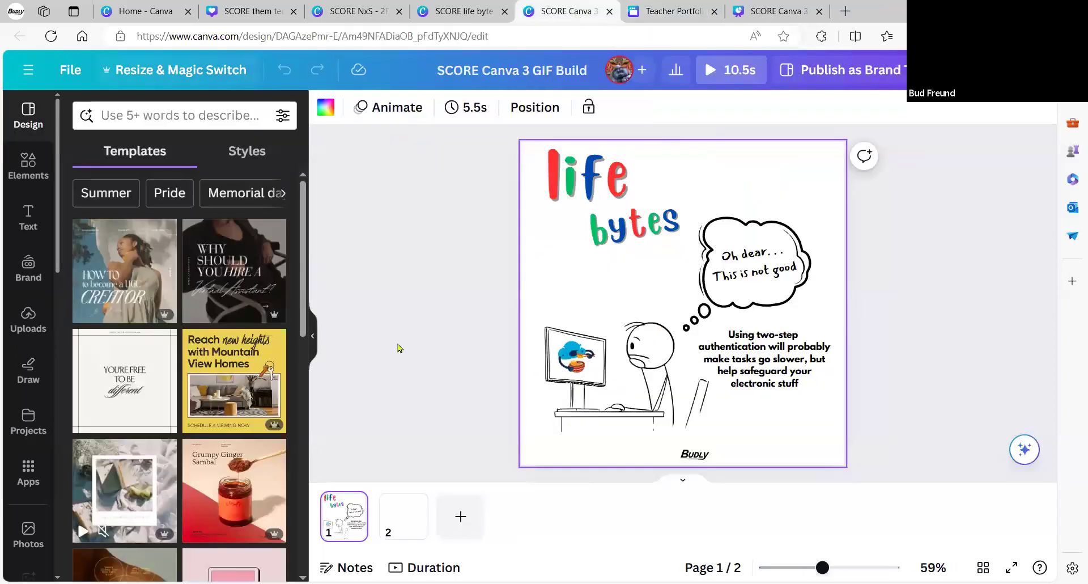
left_click(315, 338)
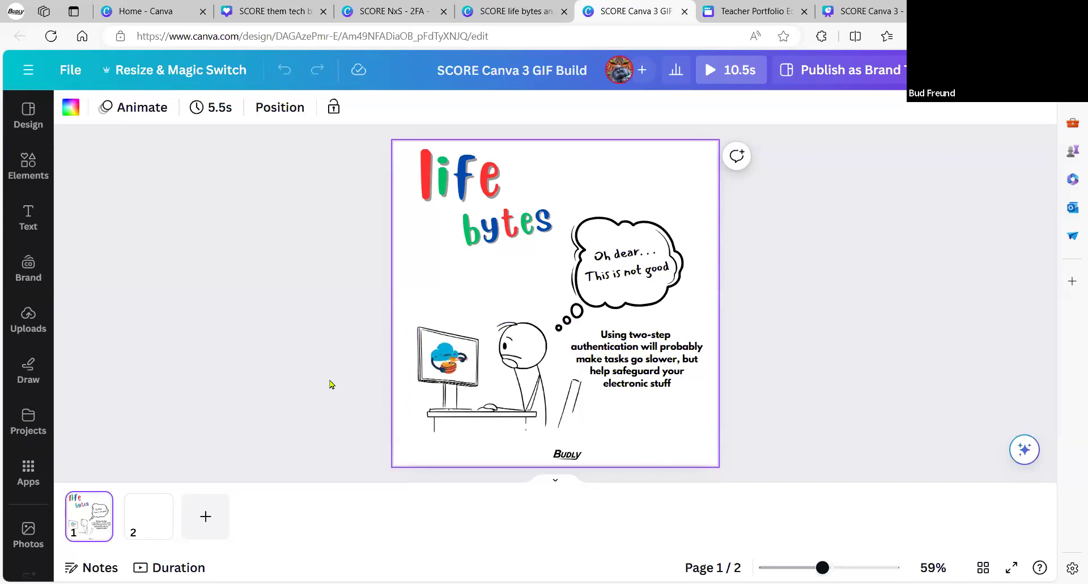
Duplicate page 1 of the life bytes design
mouse_move(98, 517)
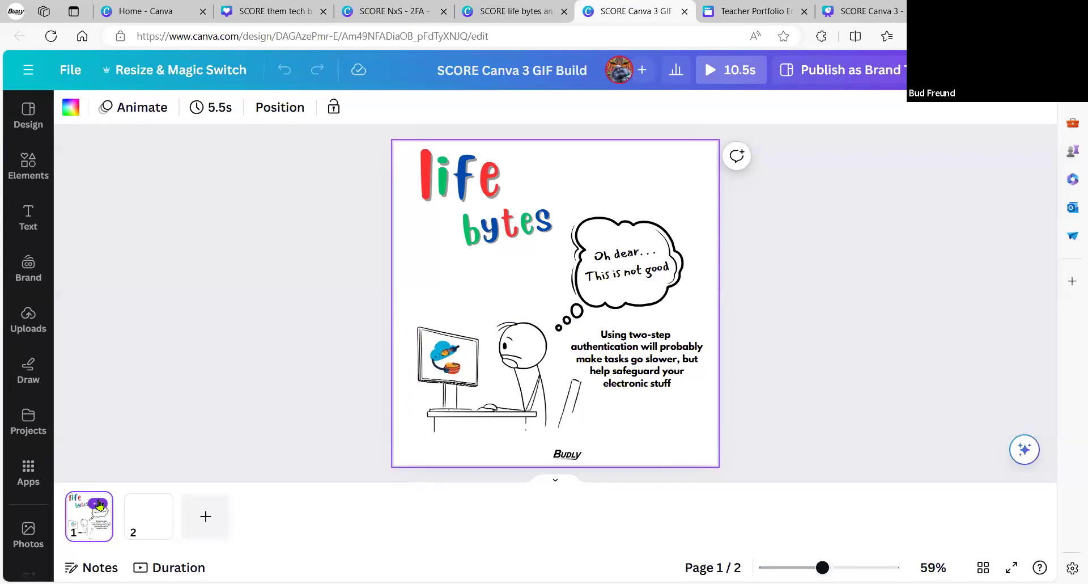
left_click(100, 505)
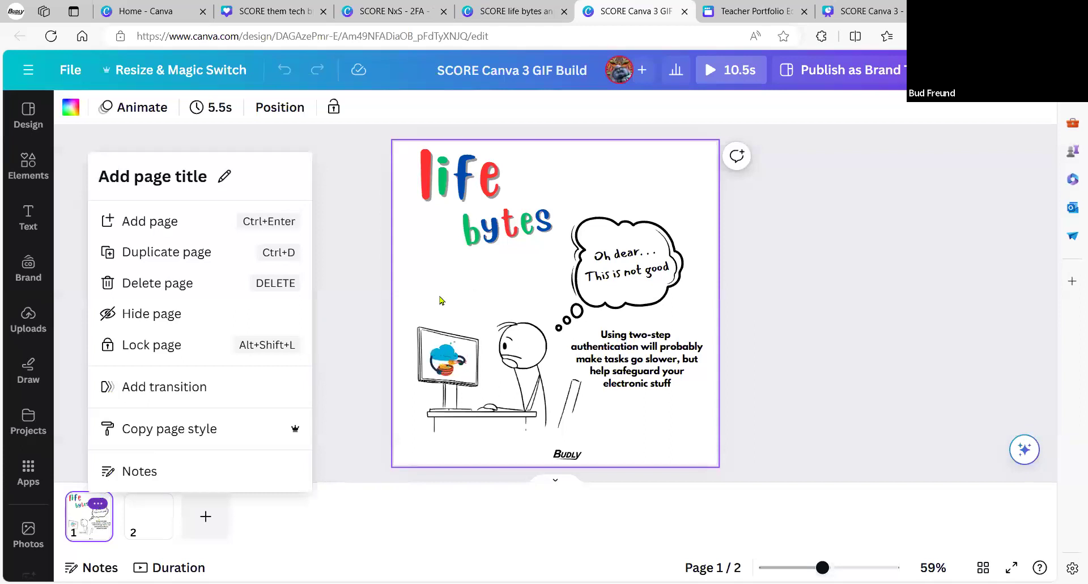
left_click(348, 319)
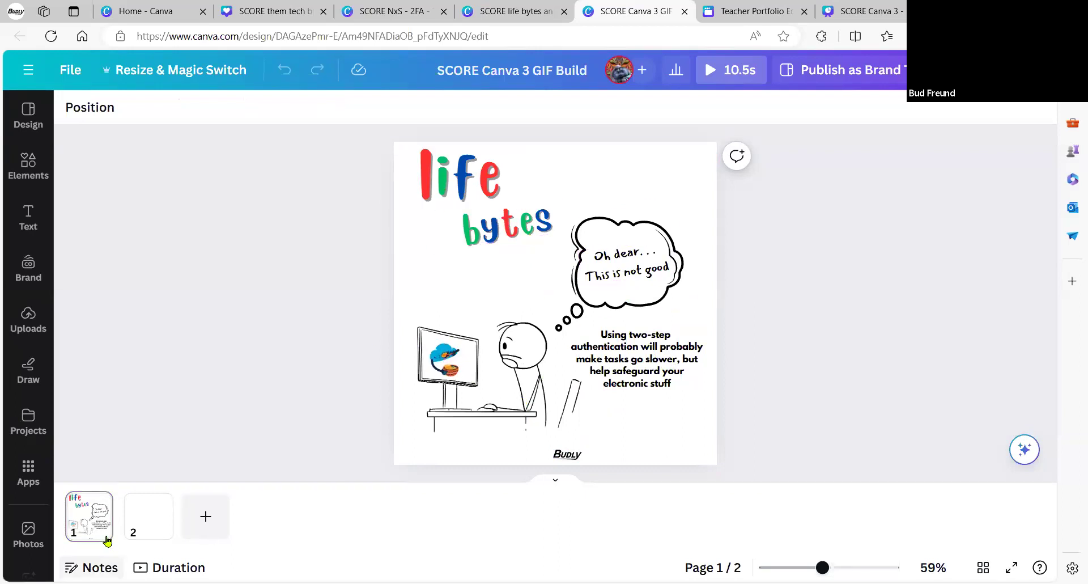
left_click(99, 503)
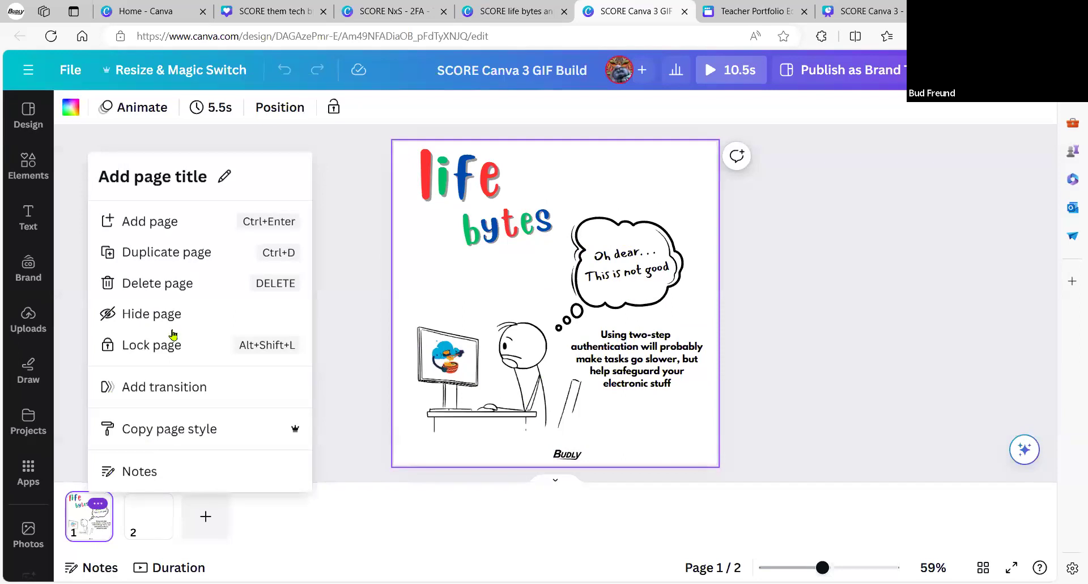
left_click(170, 251)
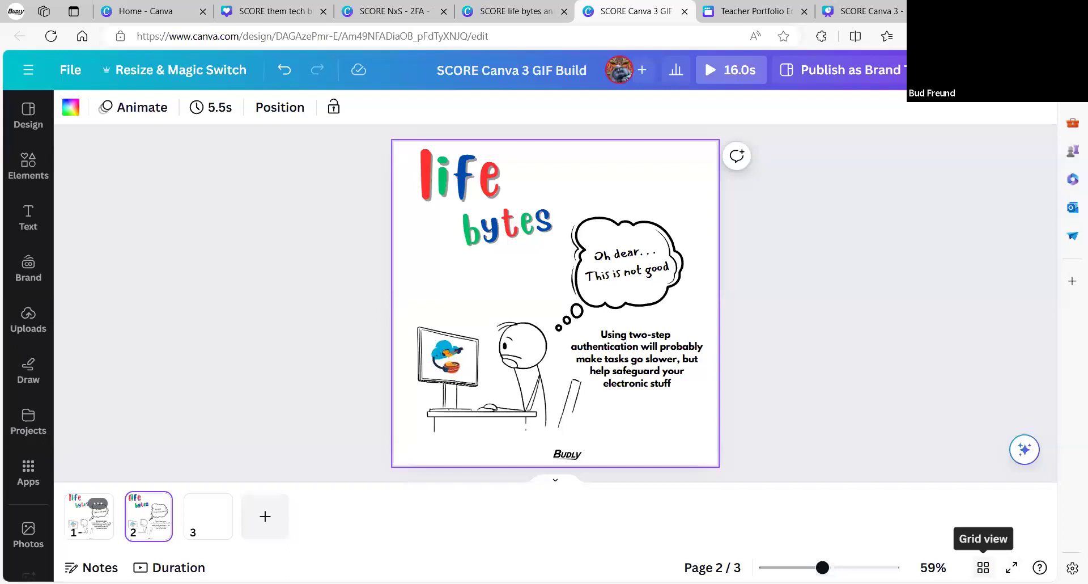
Show all pages in grid view, then copy pages 1 and 2 and paste them as two more pages
left_click(983, 567)
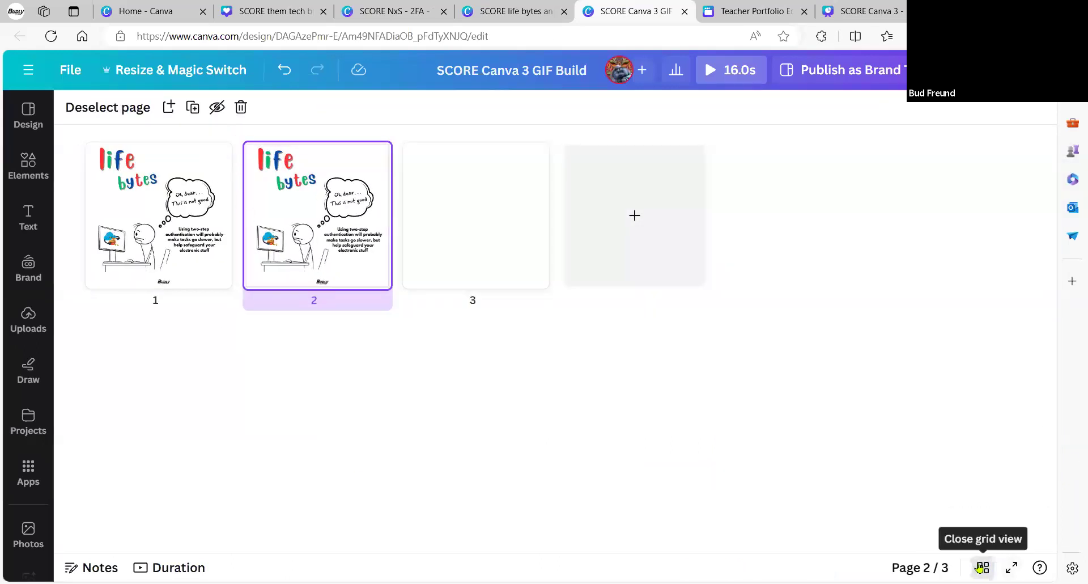
left_click(174, 239, "shift")
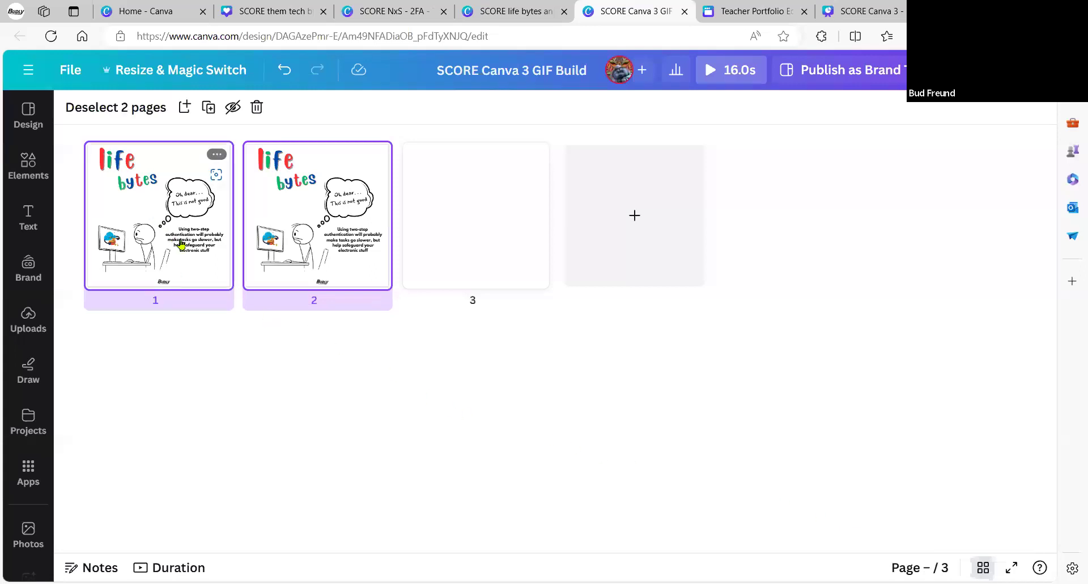
right_click(181, 244)
left_click(208, 268)
right_click(204, 261)
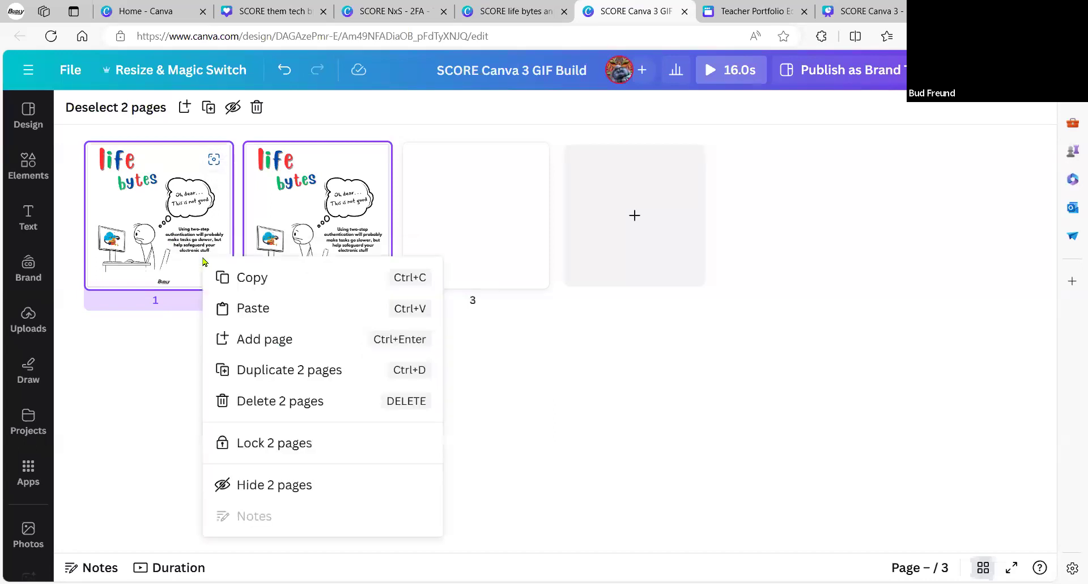
left_click(248, 311)
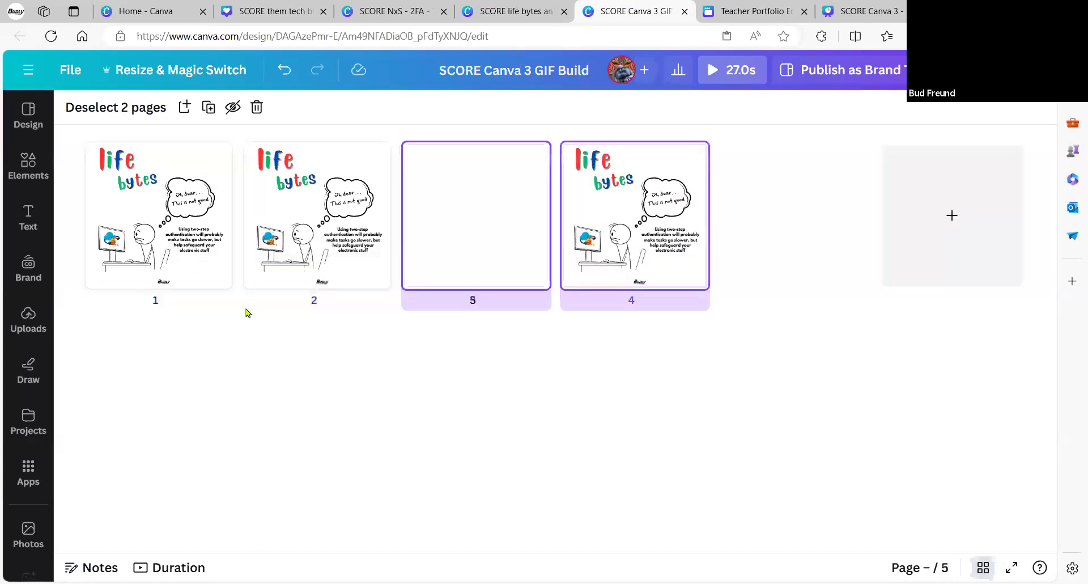
Select the four life bytes pages, copy and paste them as four more pages, and clear the page selection
left_click(242, 273, "shift")
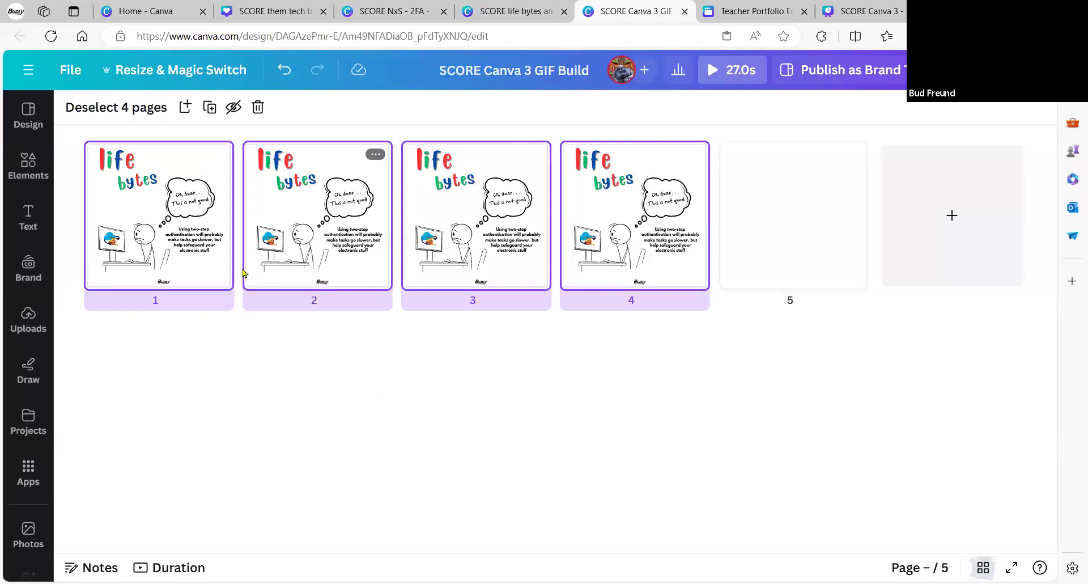
right_click(199, 263)
left_click(216, 283)
right_click(190, 271)
left_click(237, 318)
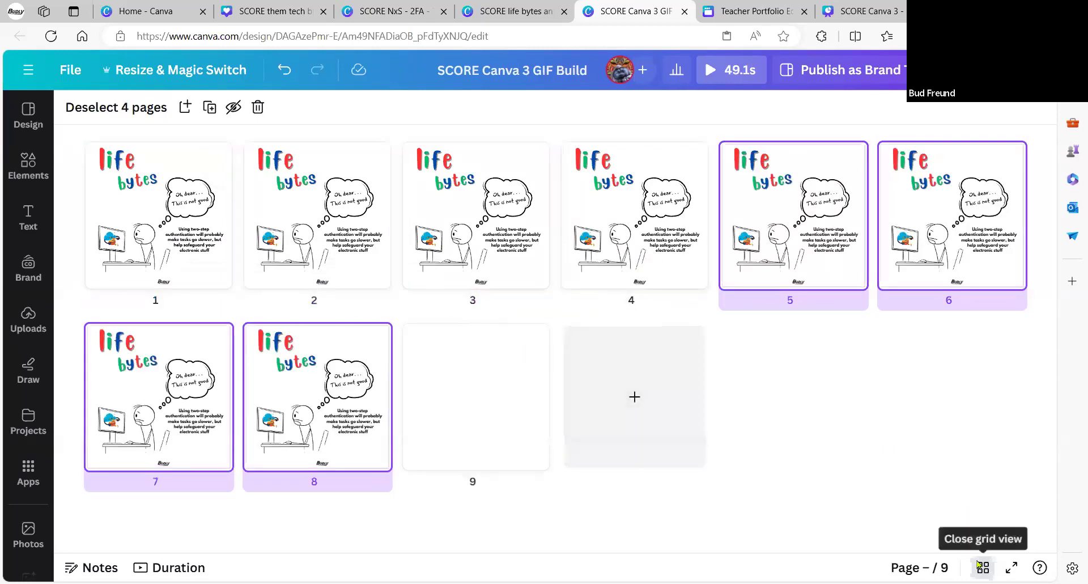
left_click(815, 413)
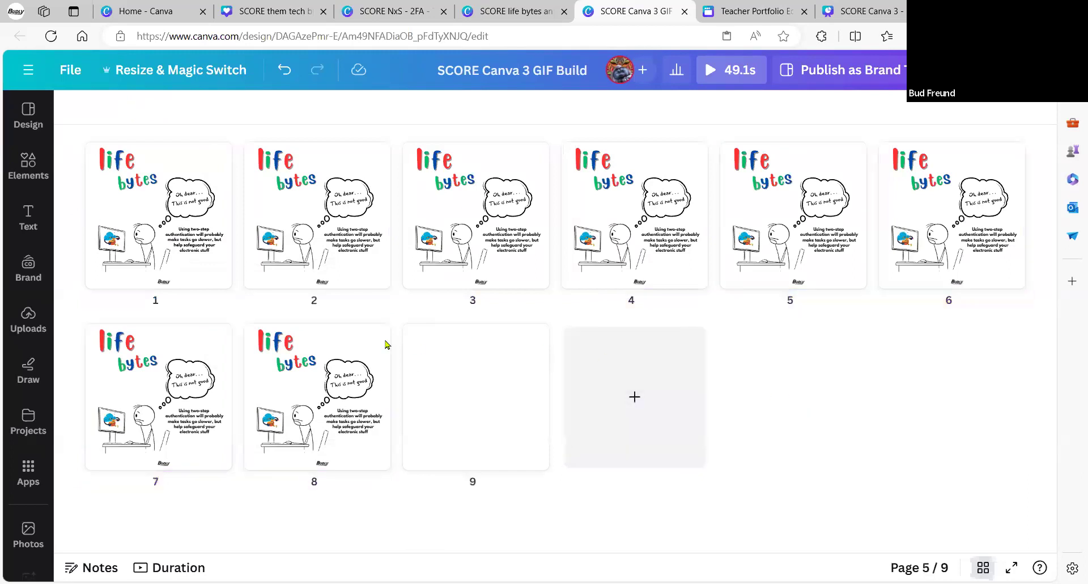
Leave the grid view and delete the Budly logo from page 7
double_click(311, 356)
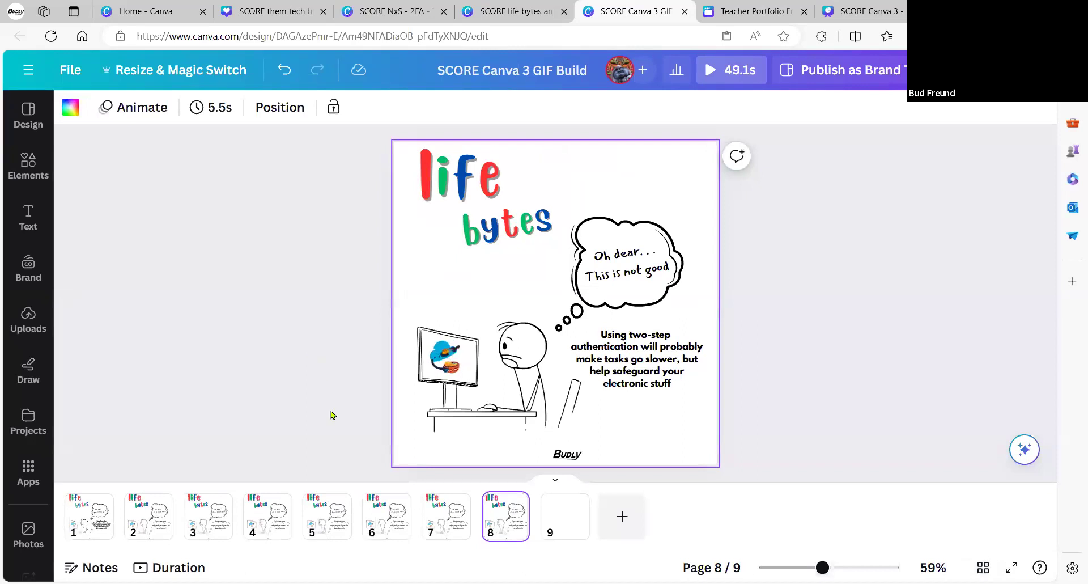
left_click(429, 513)
left_click(561, 454)
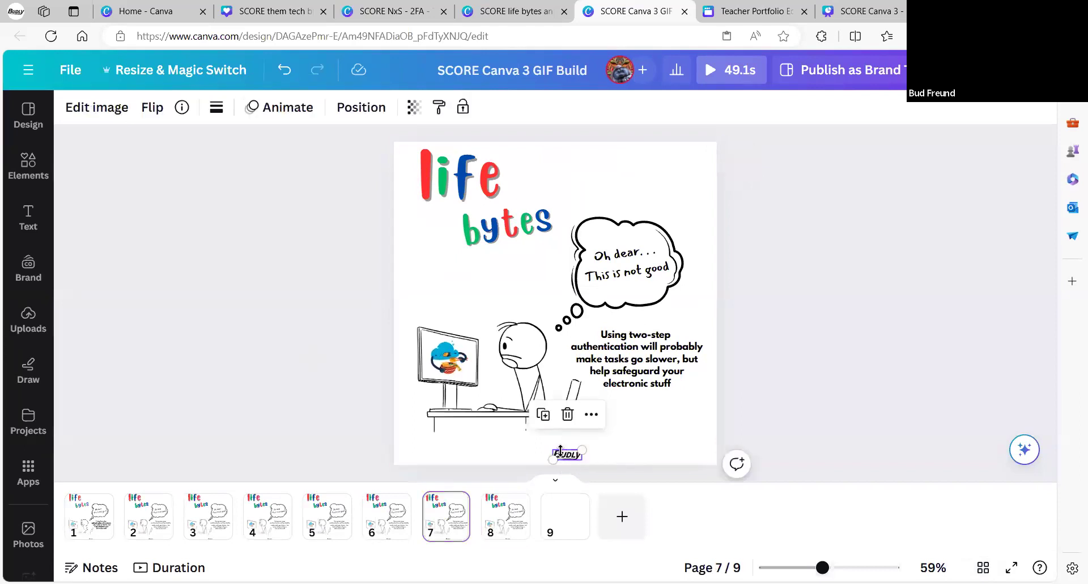
key("Delete")
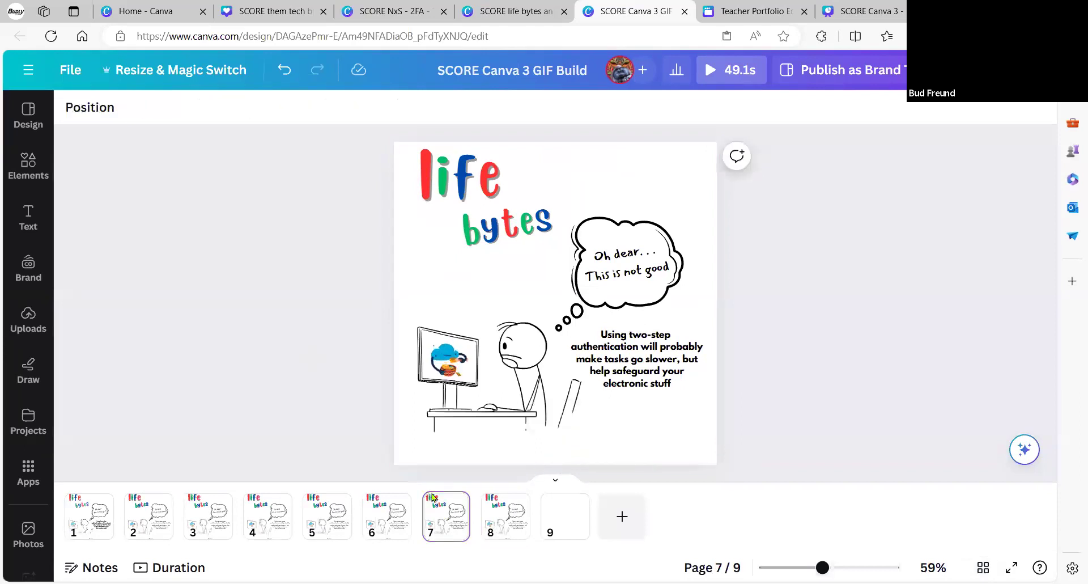
Delete the Budly logo and the two-step authentication caption from page 6
left_click(381, 514)
left_click(568, 455)
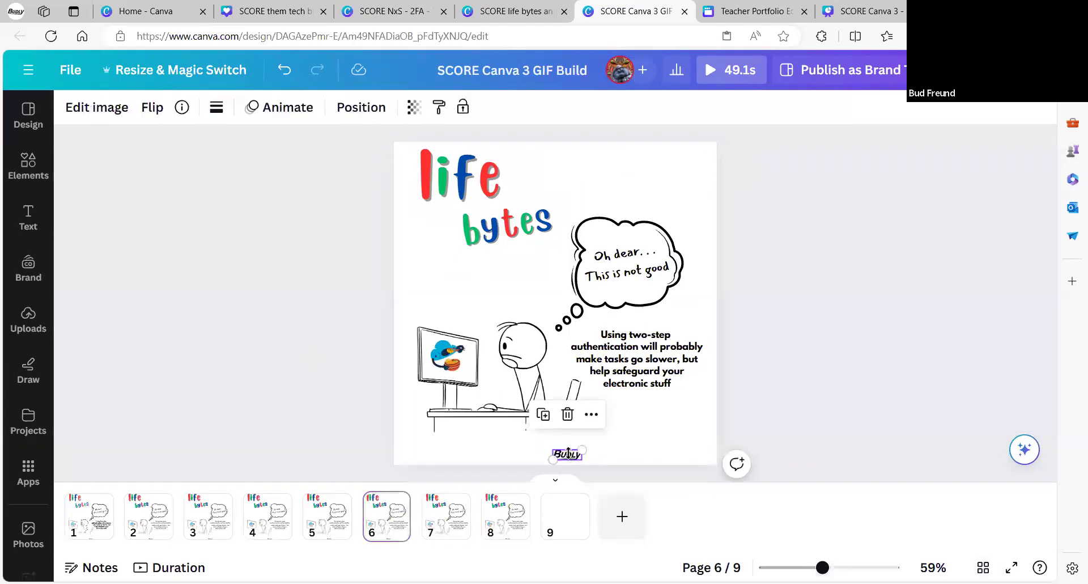
key("Delete")
left_click(645, 366)
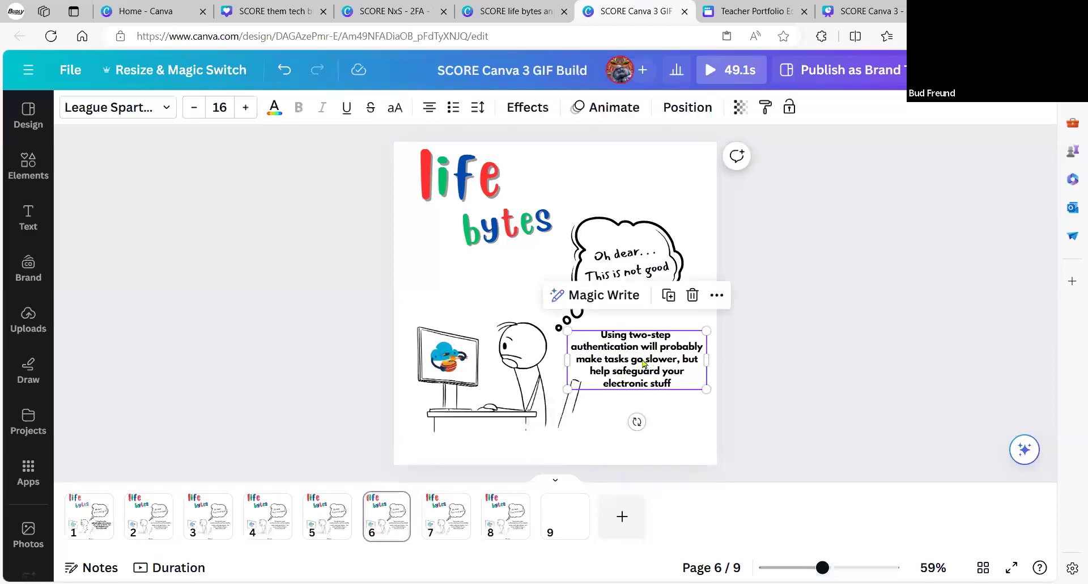
key("Delete")
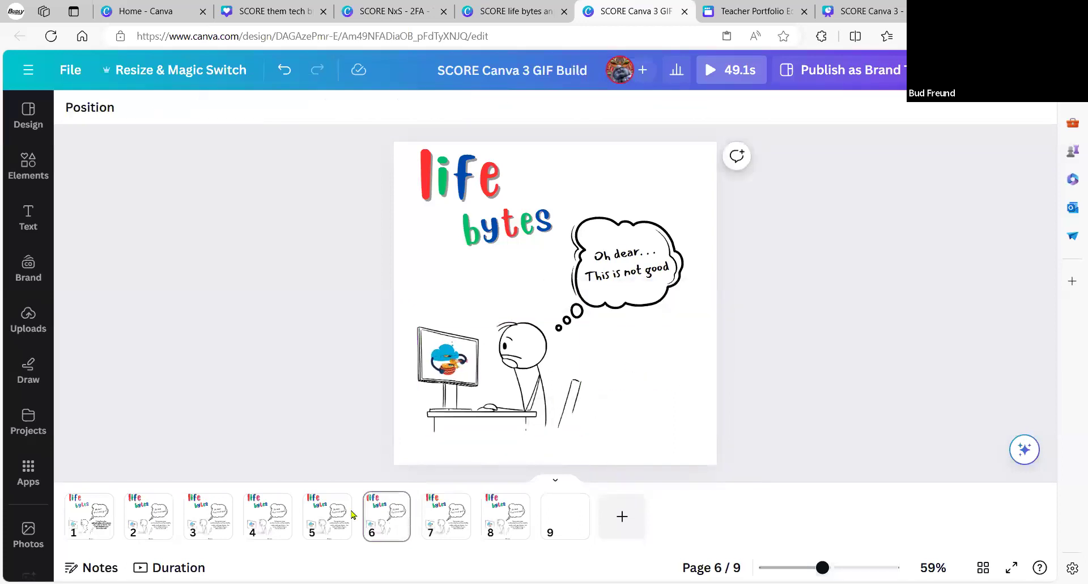
Delete the Budly logo and the two-step authentication caption from page 5
left_click(335, 527)
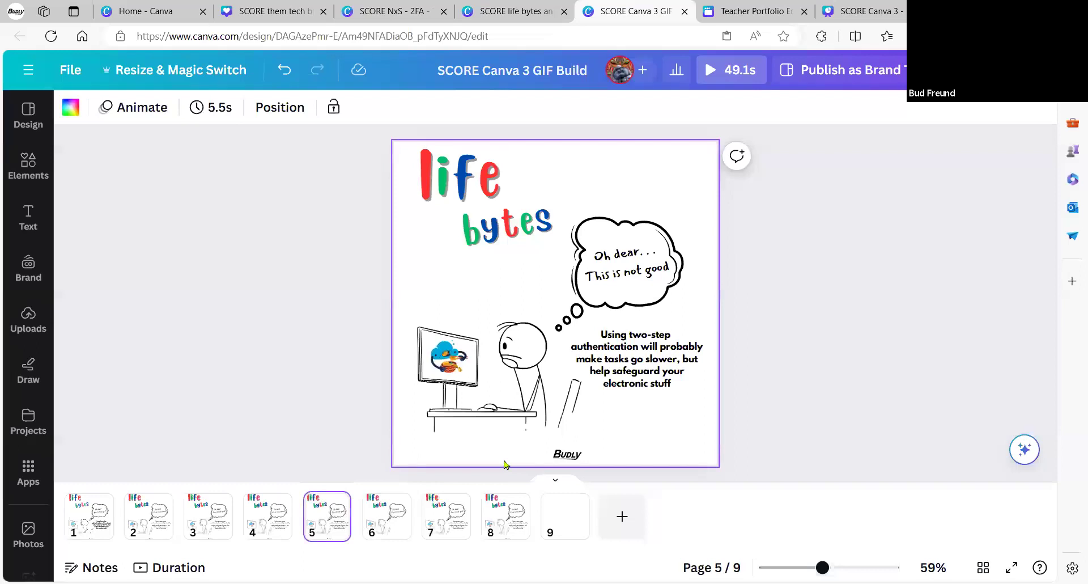
left_click(567, 454)
key("Delete")
left_click(627, 370)
key("Delete")
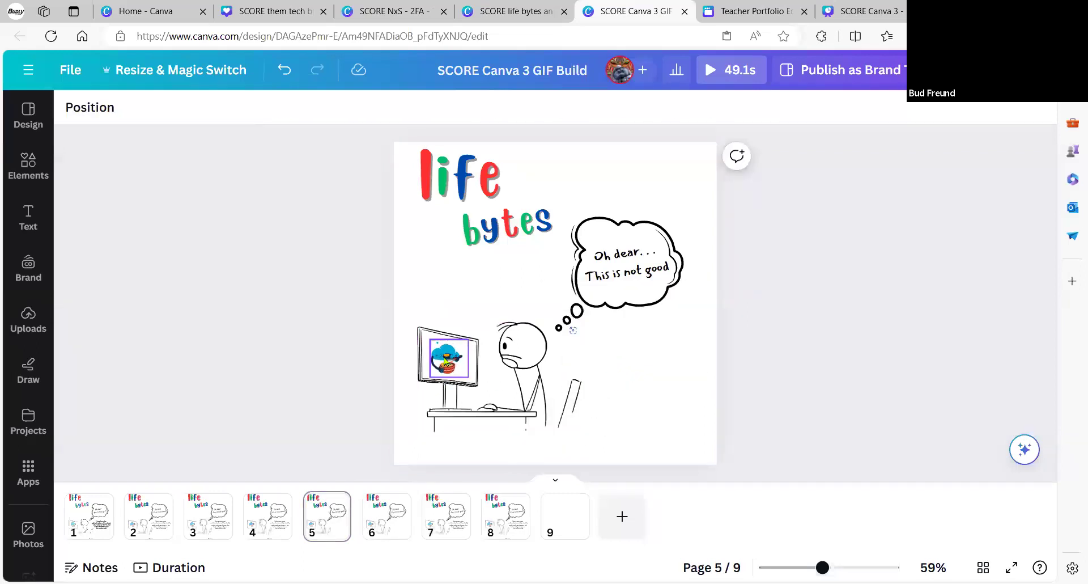
left_click(447, 374)
key("Delete")
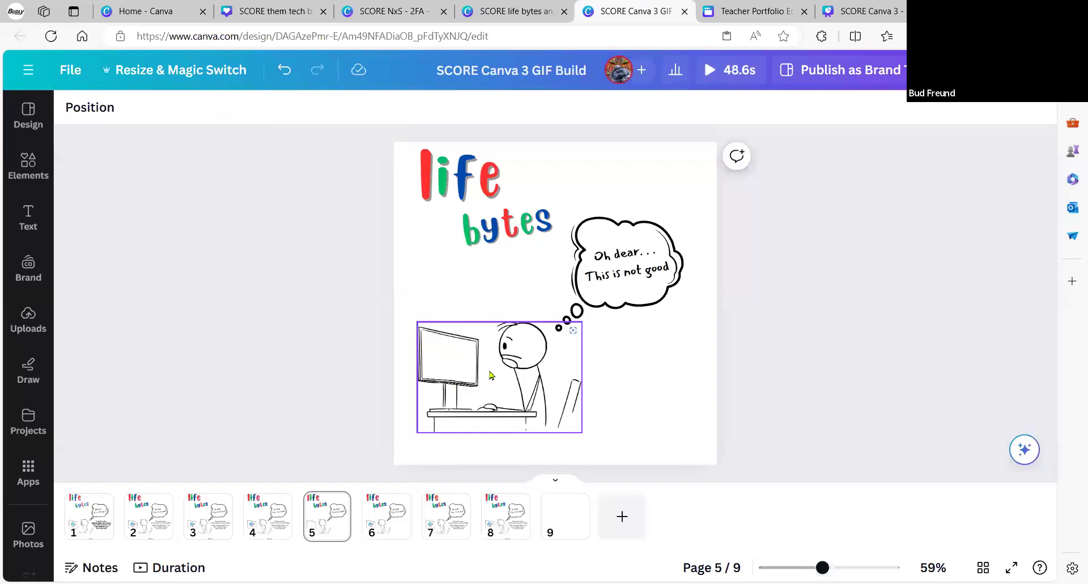
key("ctrl+z")
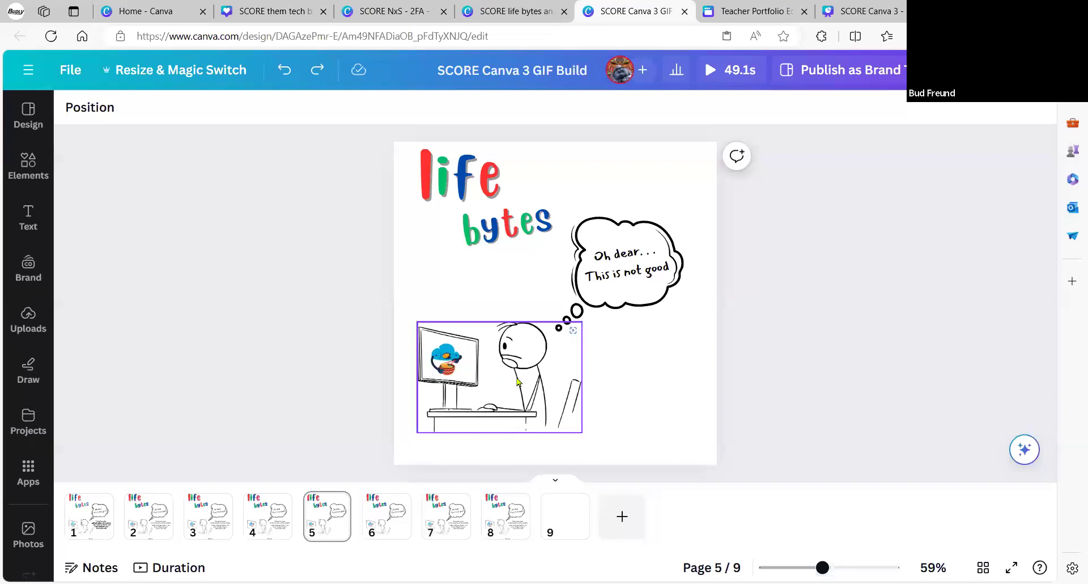
Delete the "Oh dear... This is not good" text from page 5, keeping the thought bubble
left_click(629, 269)
key("Delete")
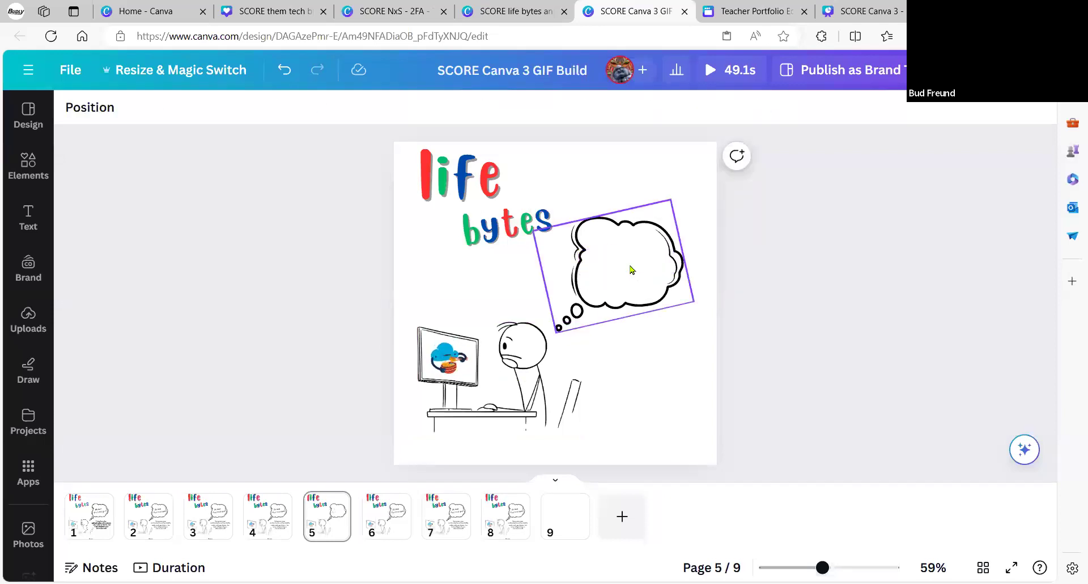
Strip page 4 of the Budly logo, the authentication caption, the thought text and the thought bubble
left_click(273, 514)
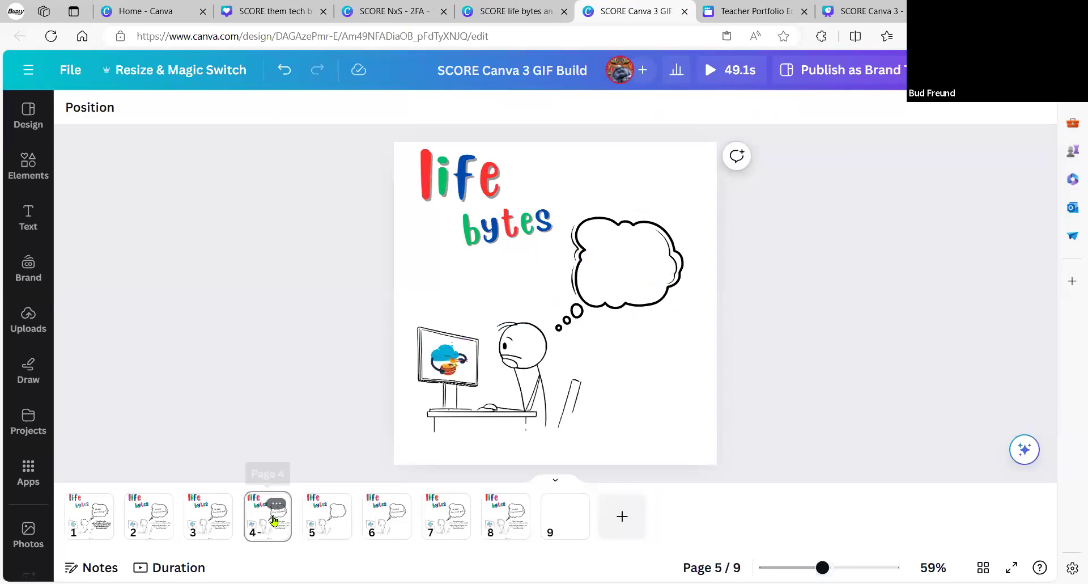
left_click(564, 453)
key("Delete")
left_click(636, 366)
key("Delete")
left_click(629, 268)
left_click(629, 268)
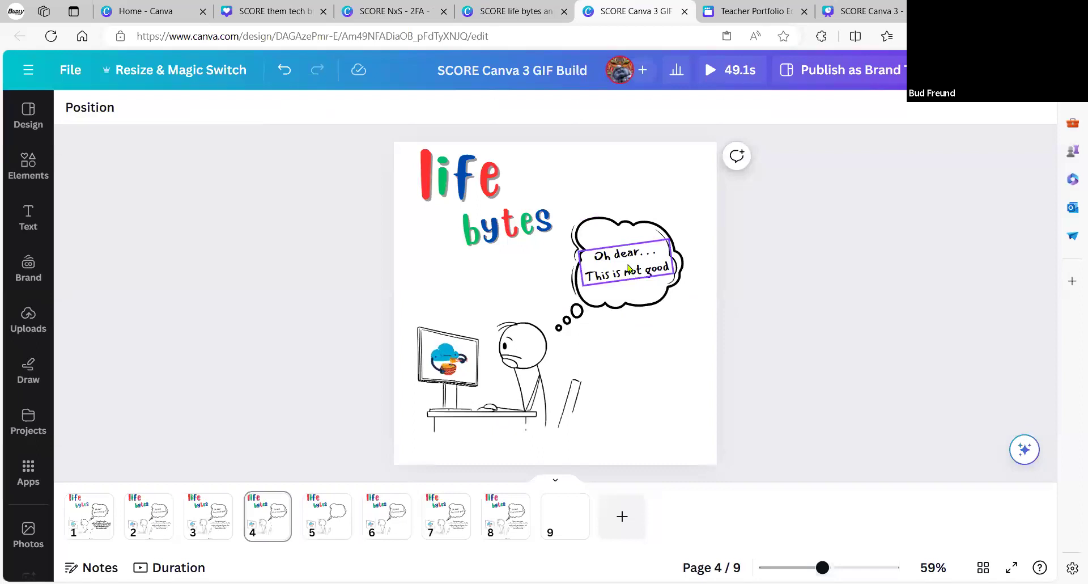
key("Delete")
key("Delete")
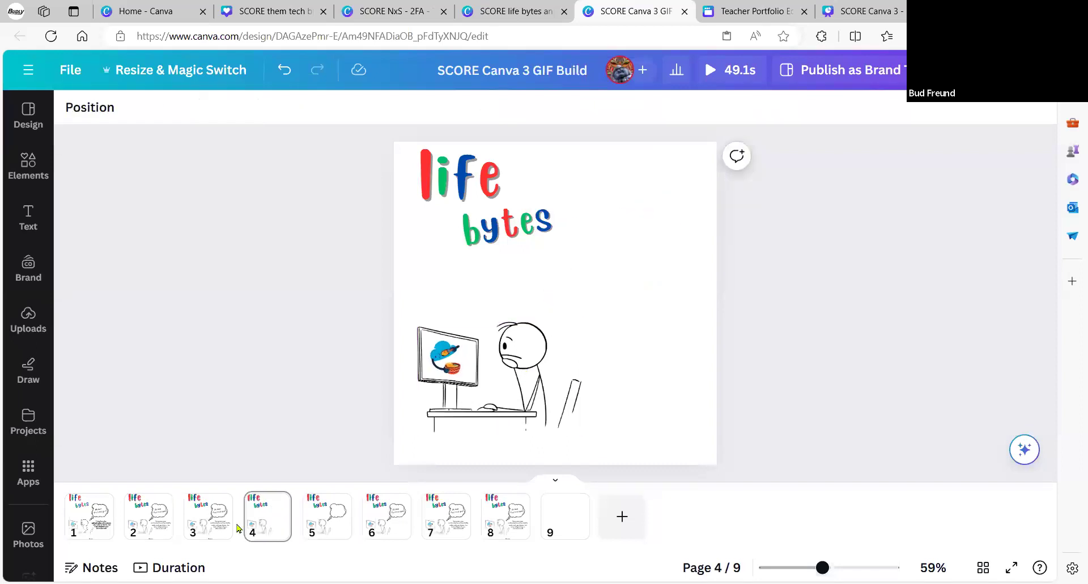
Reduce page 3 to the title and desk drawing by deleting the logo, caption, thought text, thought bubble and the monitor's cloud graphic
left_click(211, 518)
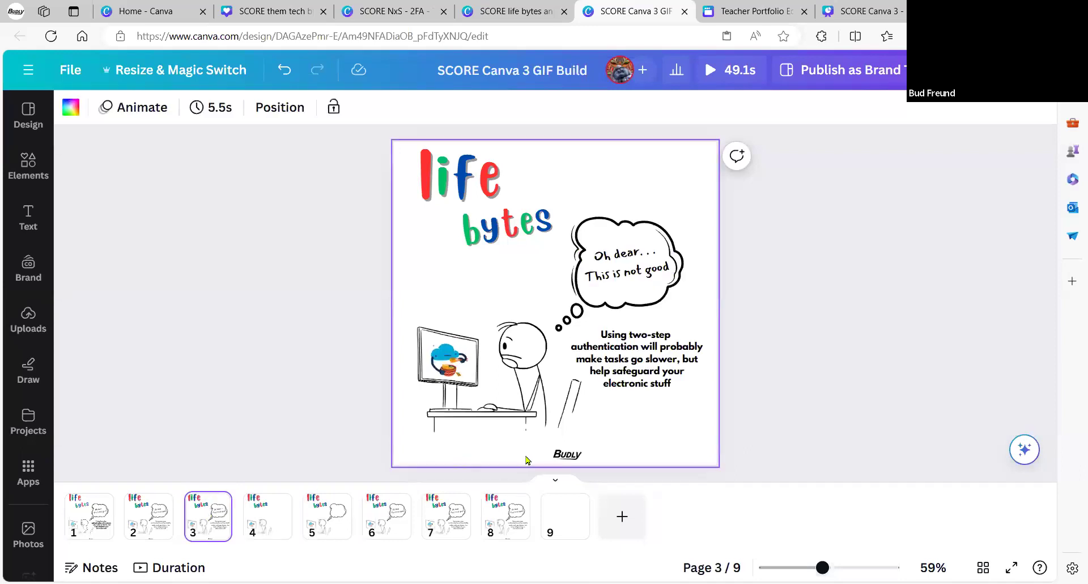
left_click(572, 453)
key("Delete")
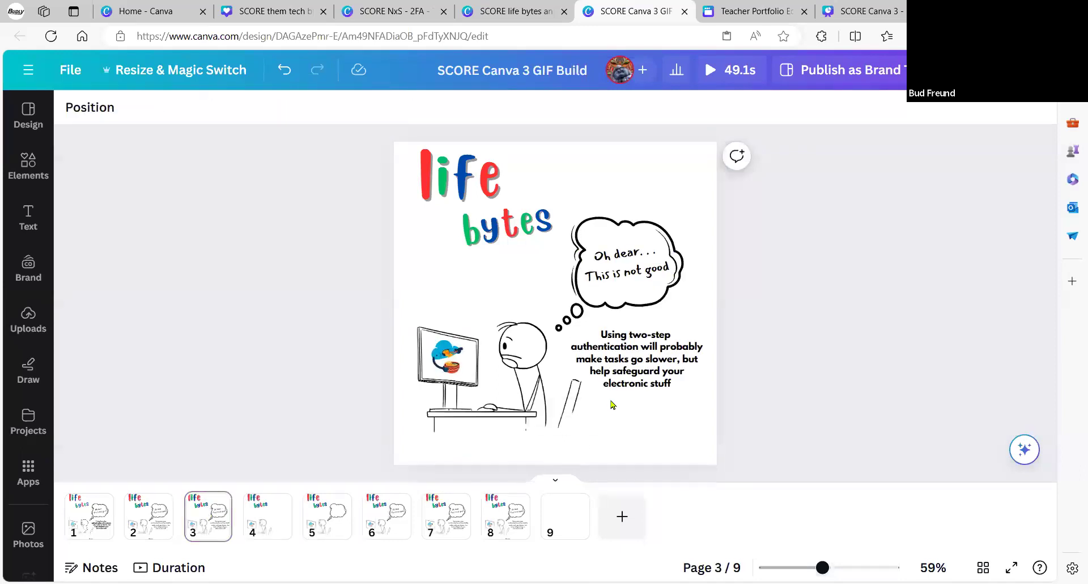
left_click(628, 370)
key("Delete")
left_click(621, 274)
key("Delete")
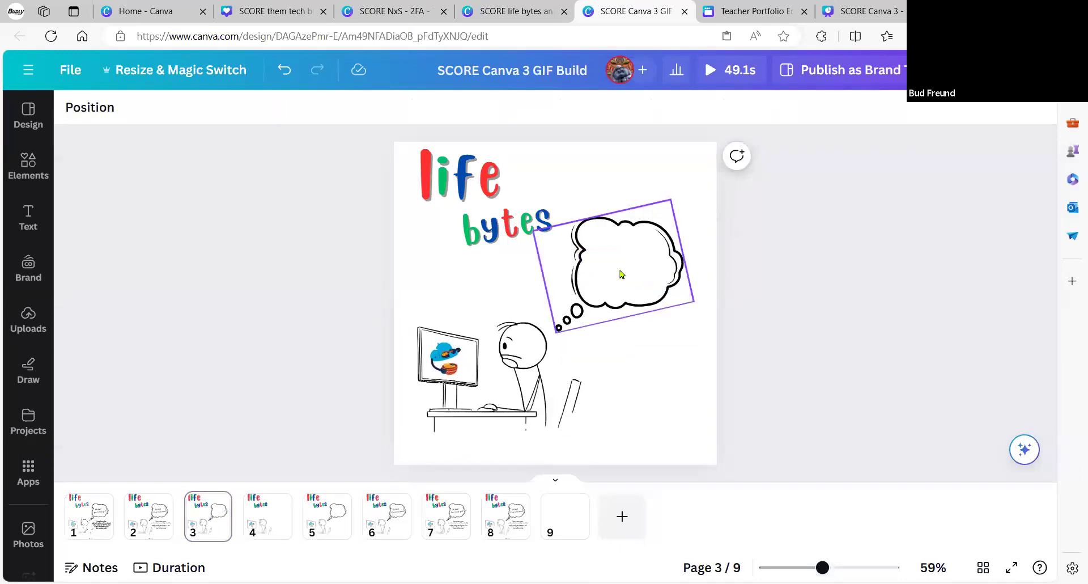
left_click(632, 291)
key("Delete")
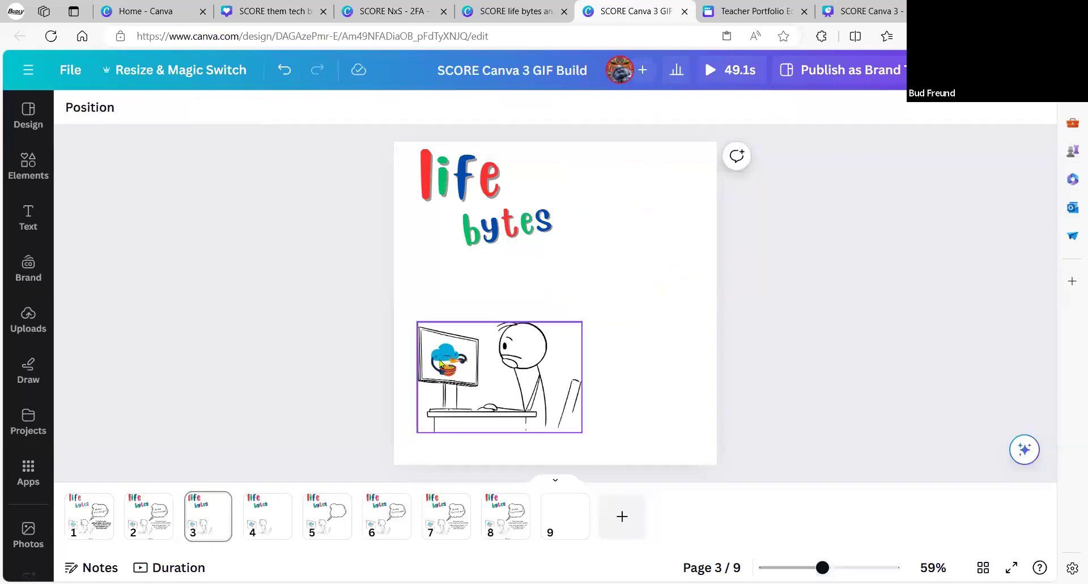
left_click(450, 359)
key("Delete")
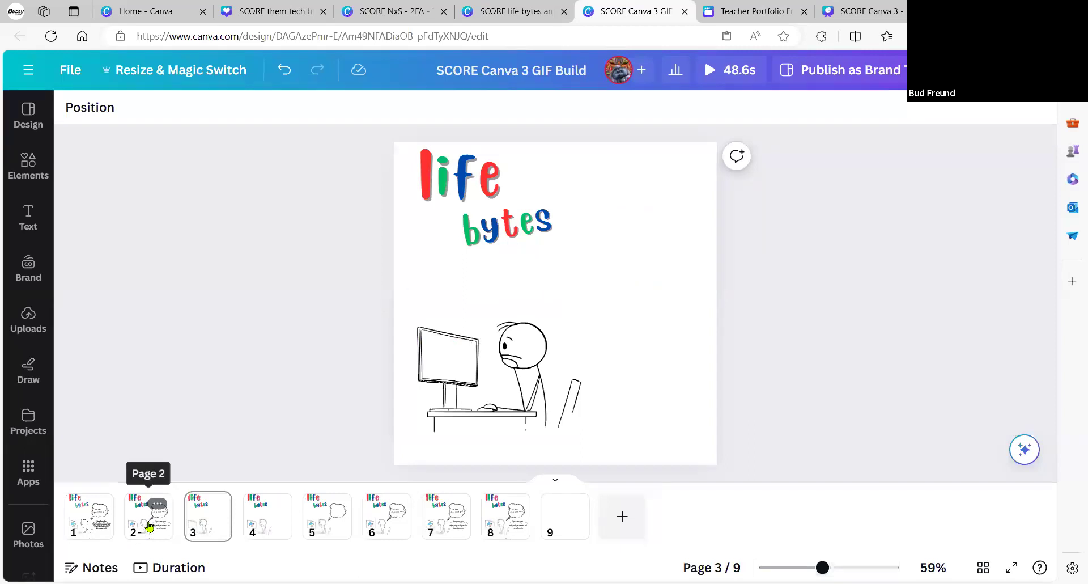
Delete everything on page 2 except the life bytes title
left_click(149, 526)
left_click(567, 454)
key("Delete")
left_click(627, 377)
key("Delete")
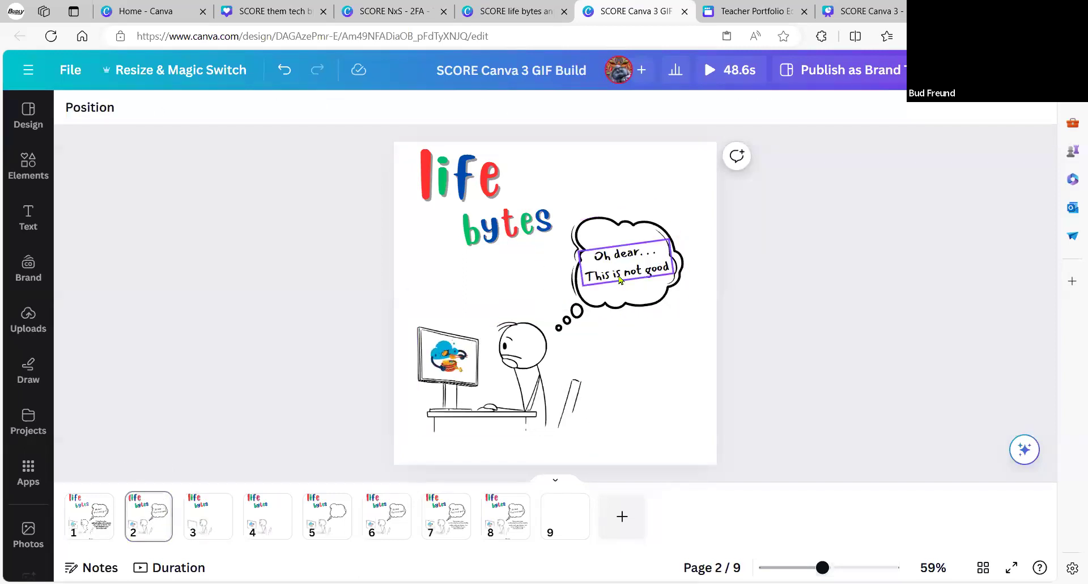
left_click(621, 279)
key("Delete")
left_click(445, 367)
key("Delete")
left_click(485, 401)
key("Delete")
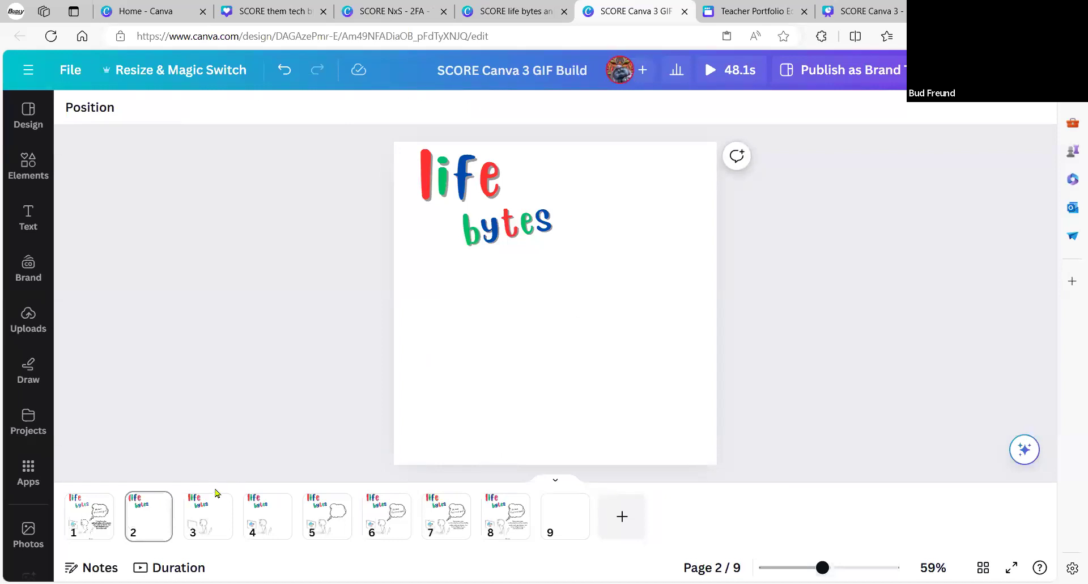
Reduce page 1 to the word "life" by deleting the drawing, cloud graphic, thought bubble, texts, logo and the word "bytes"
left_click(85, 525)
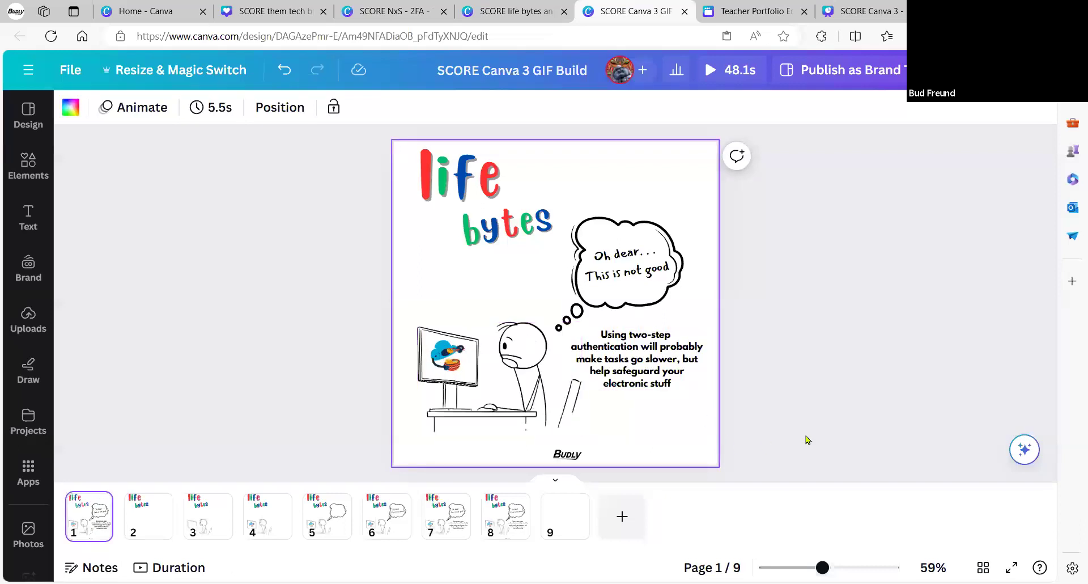
left_click_drag(811, 465, 378, 272)
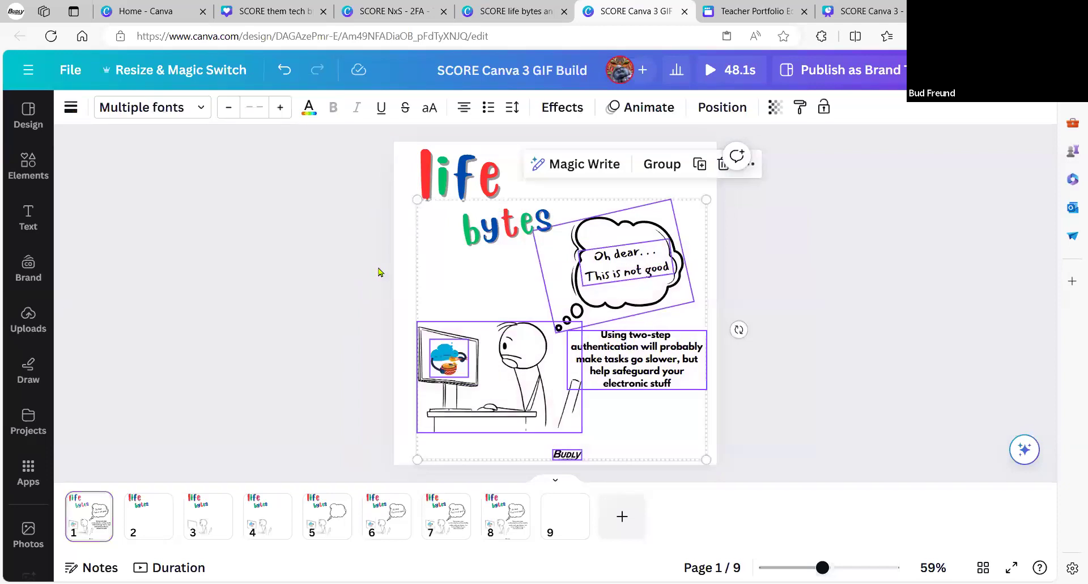
key("Delete")
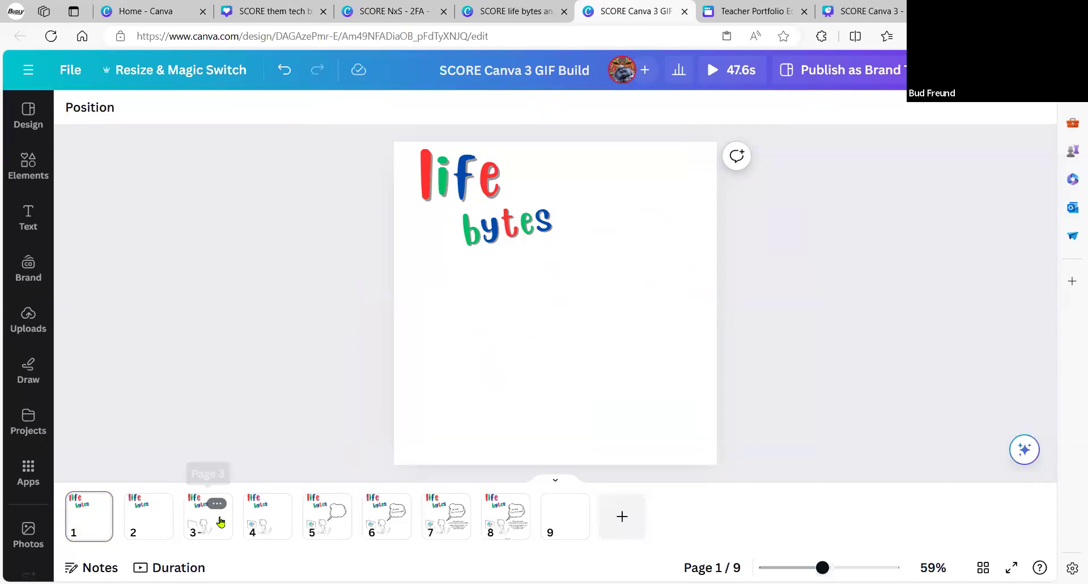
left_click(220, 520)
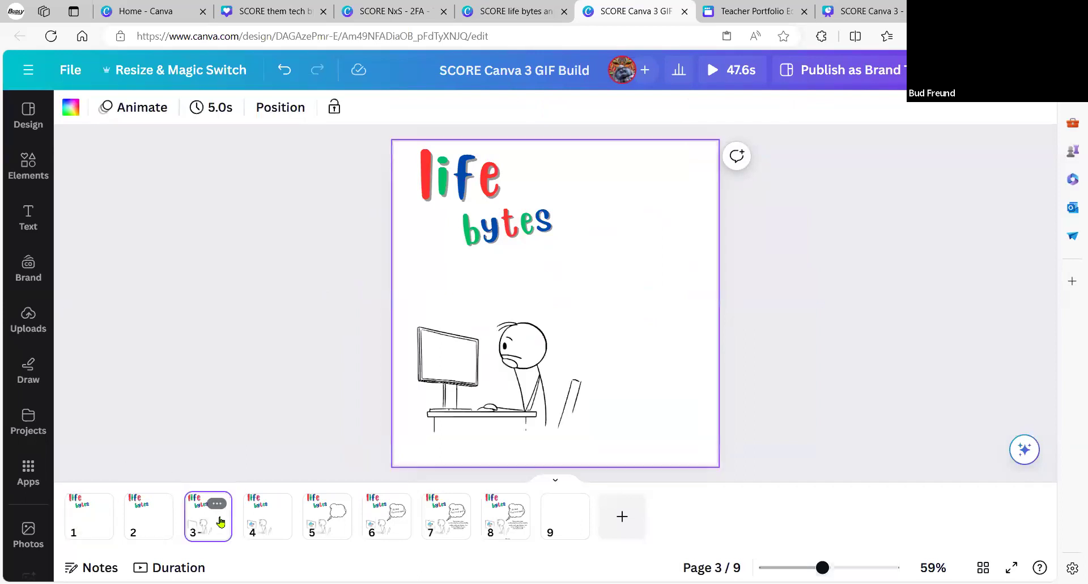
left_click(152, 522)
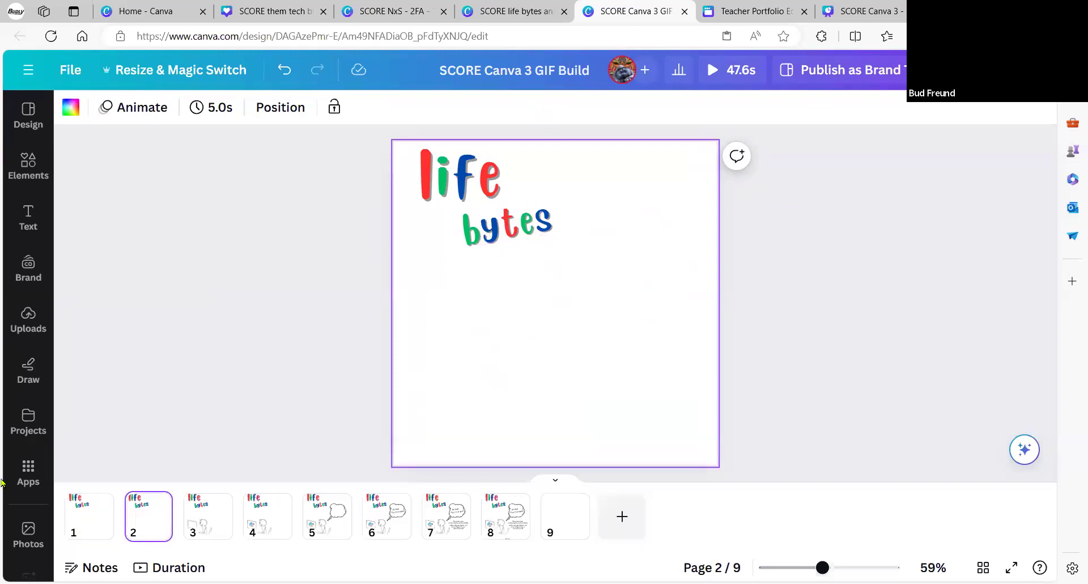
left_click(102, 530)
left_click(493, 237)
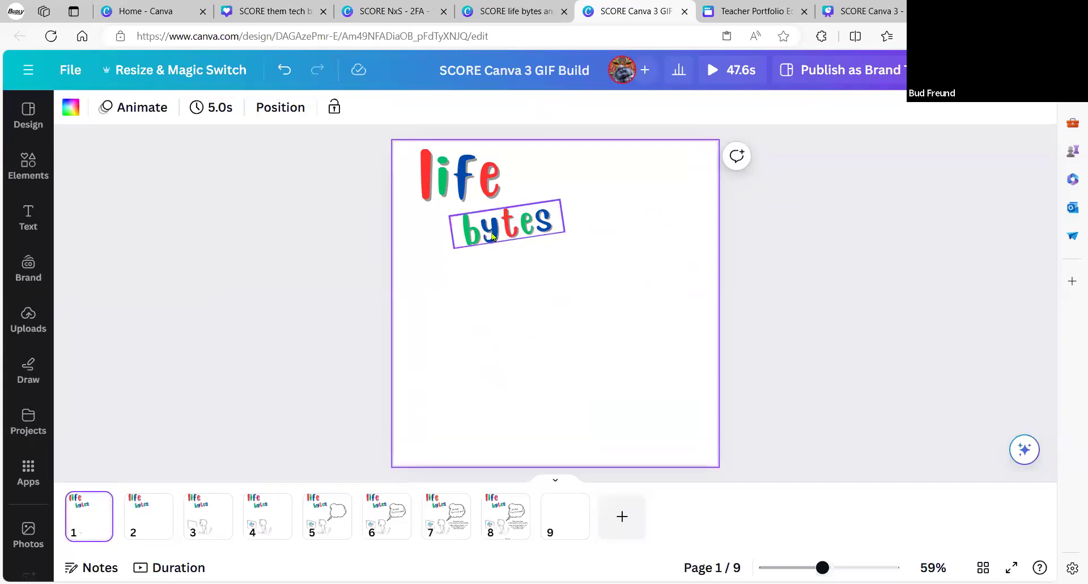
key("Delete")
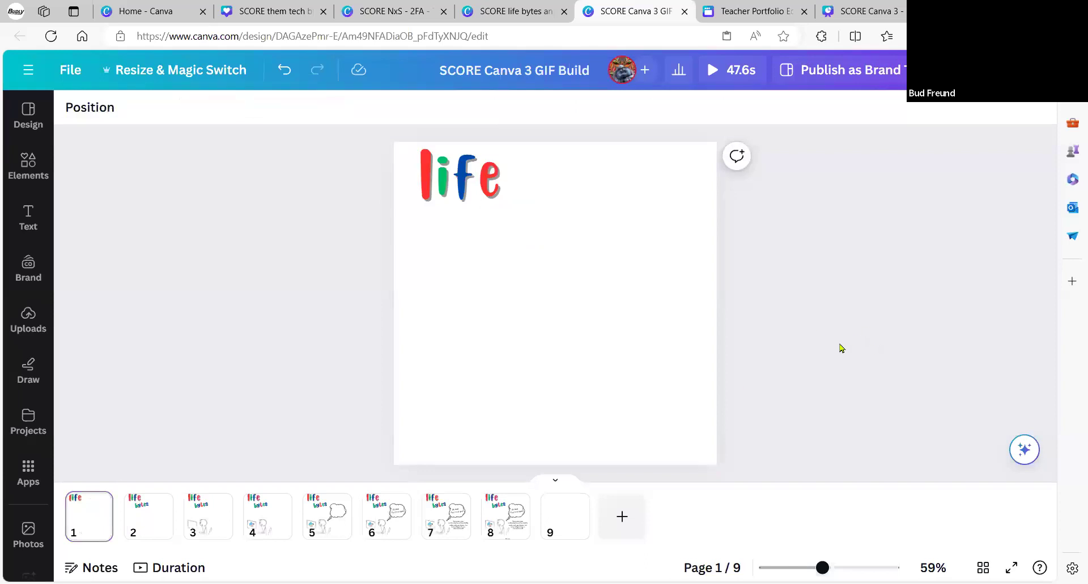
Show the page durations for pages 1 to 8 and set the timing to 4 seconds, applied to all pages
left_click(93, 524)
left_click(501, 516, "shift")
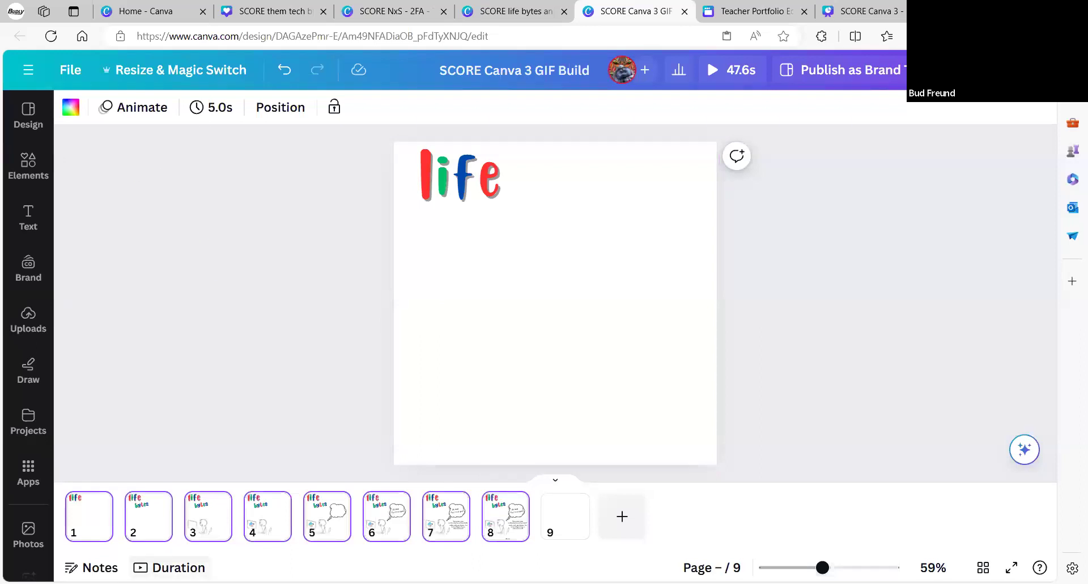
left_click(170, 568)
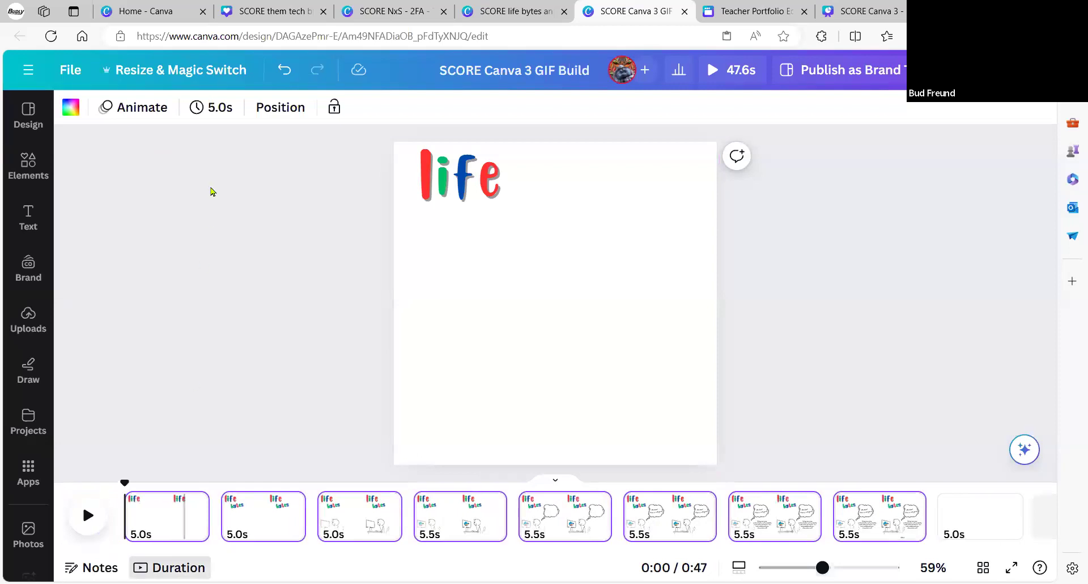
left_click(215, 108)
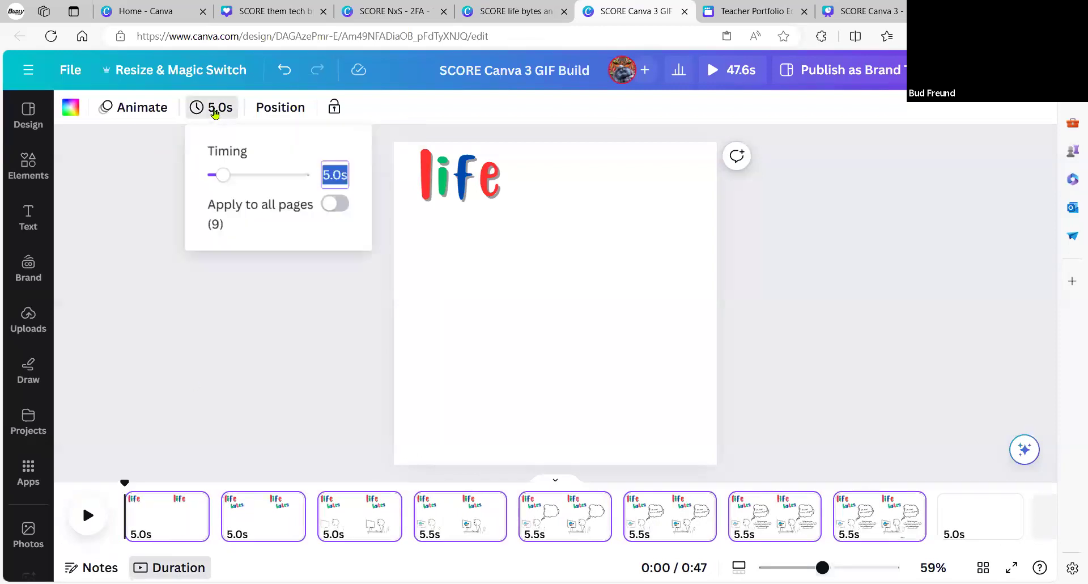
left_click(333, 205)
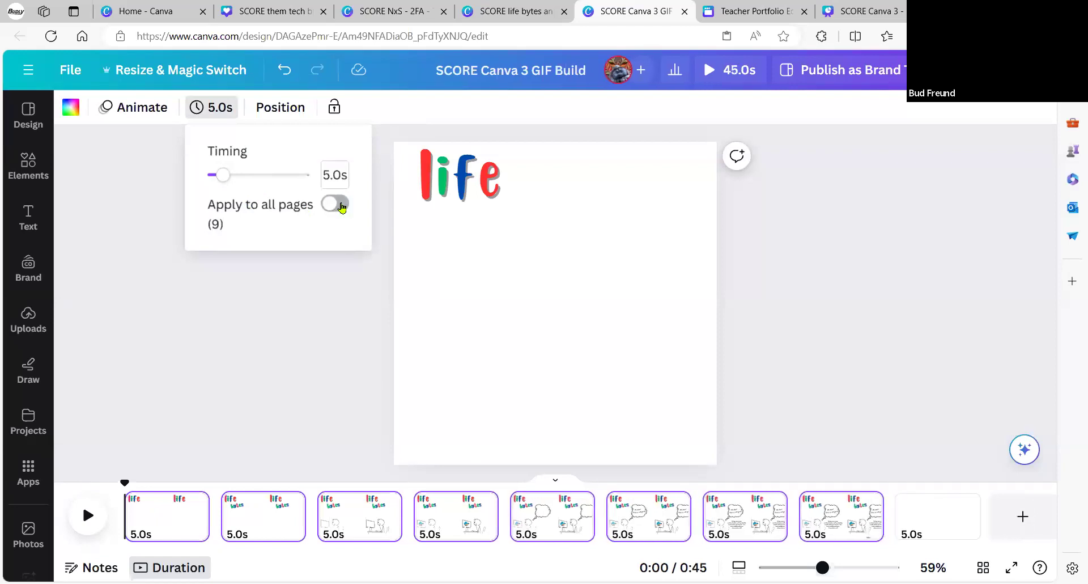
left_click(343, 174)
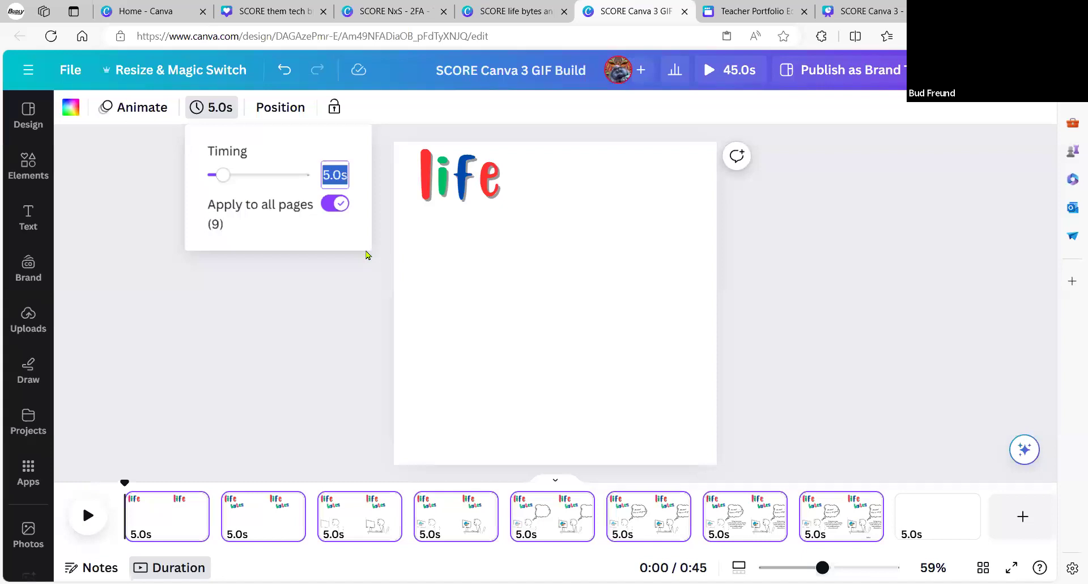
type("4")
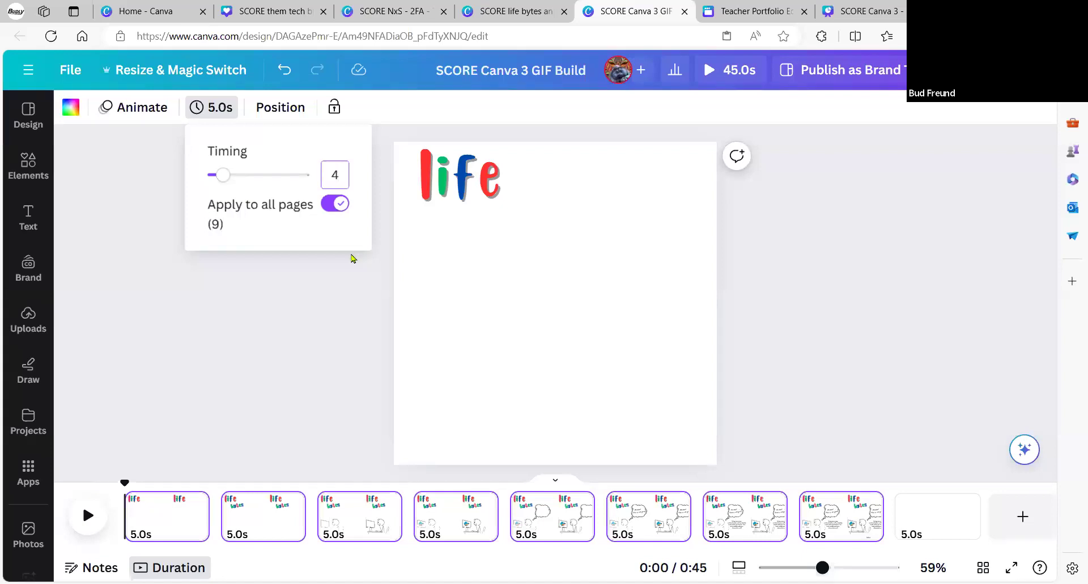
key("Return")
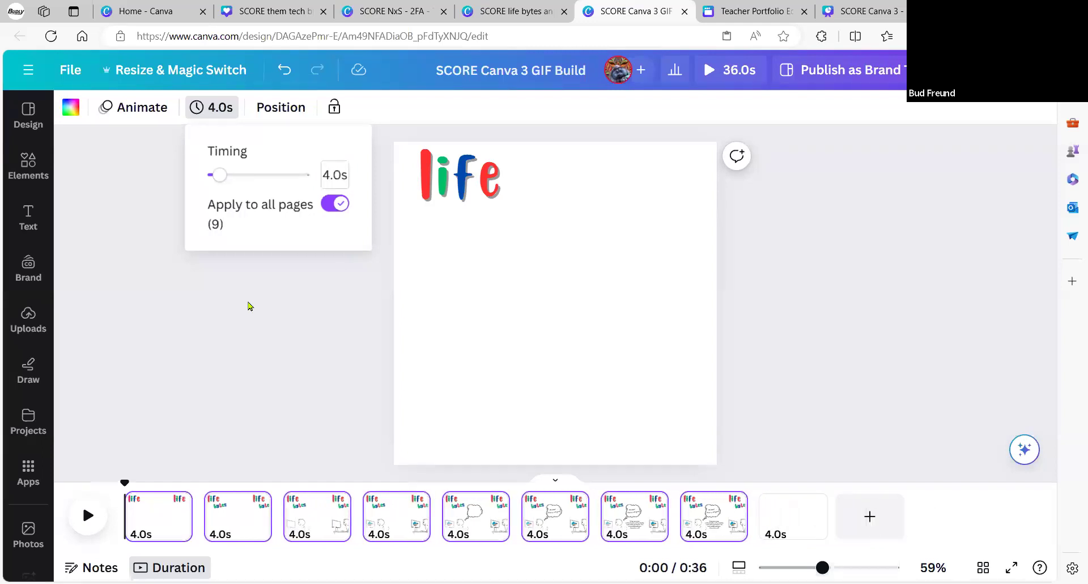
left_click(250, 306)
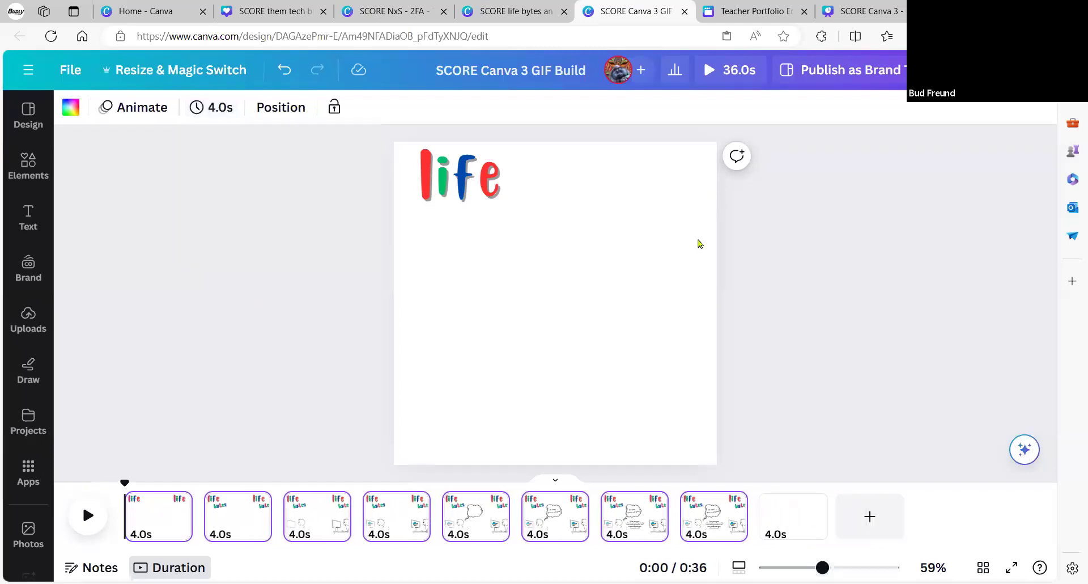
Deselect the pages and preview the timed sequence of panels, closing the preview partway through
left_click(813, 234)
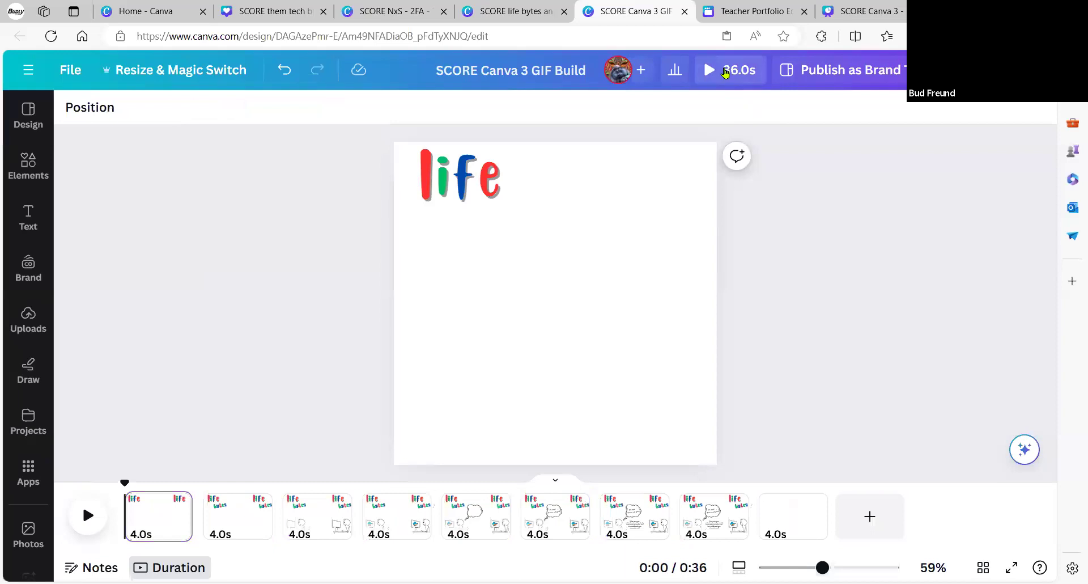
left_click(726, 73)
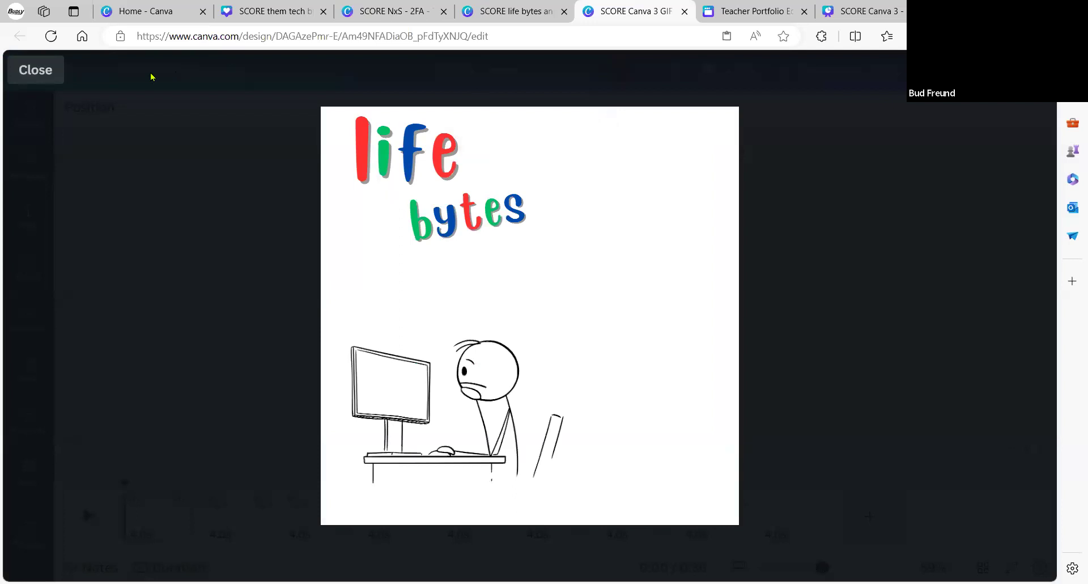
left_click(35, 70)
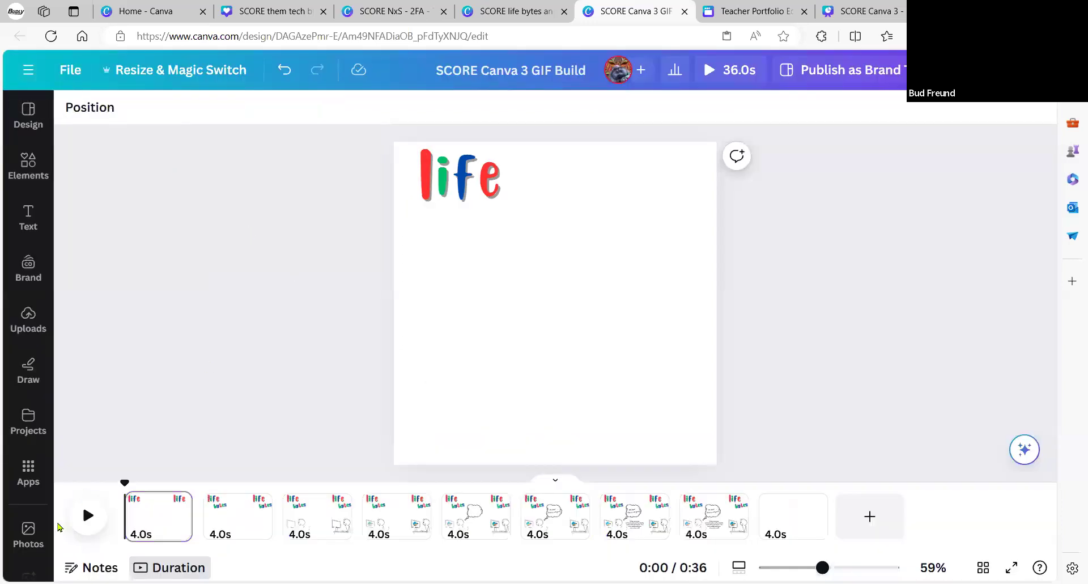
Set the timing of page 1, the one with only "life", to 1 second
left_click(168, 520)
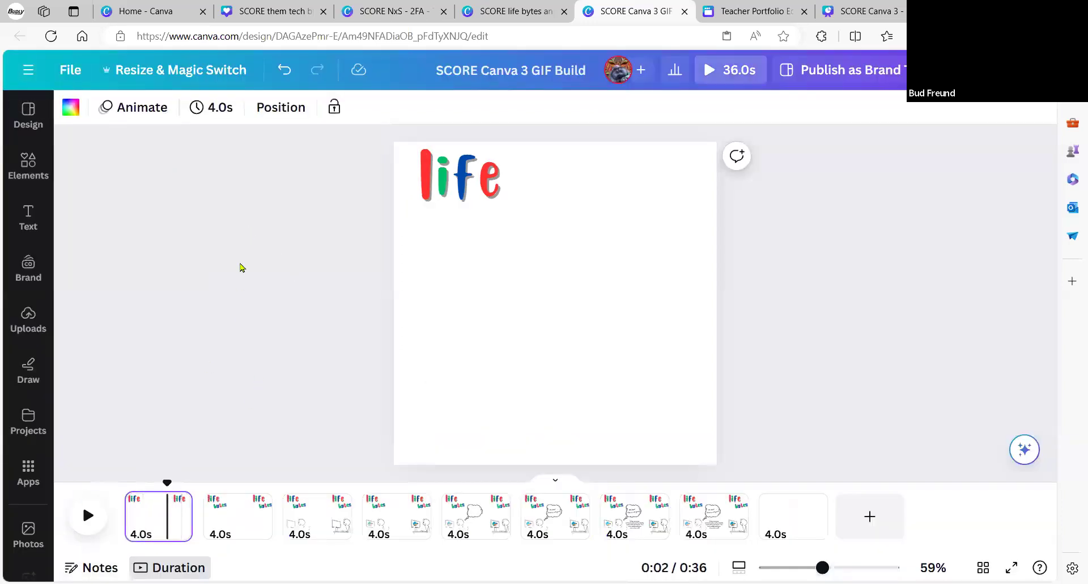
left_click(211, 108)
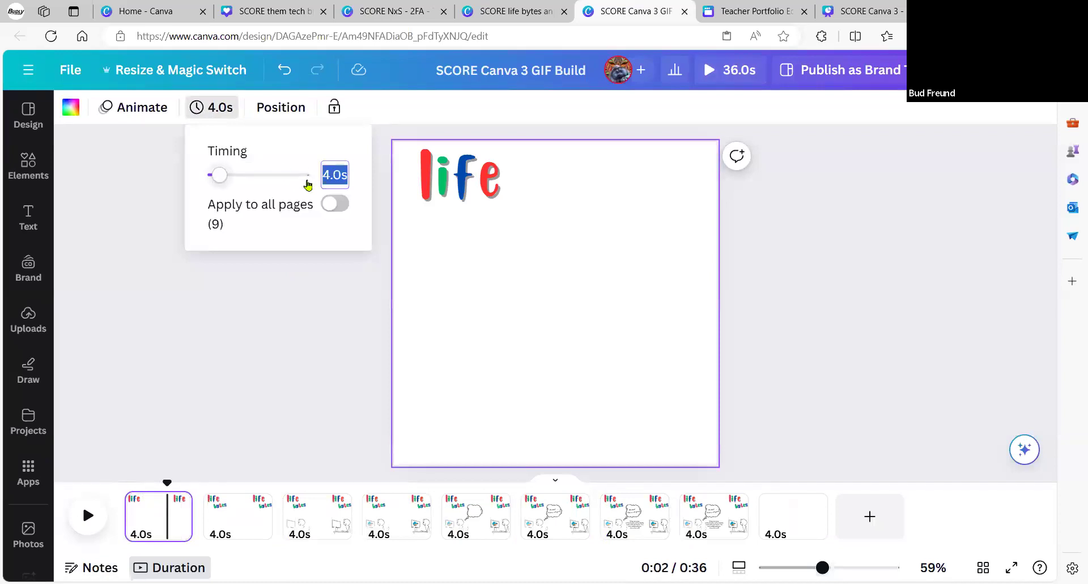
type("1")
key("Return")
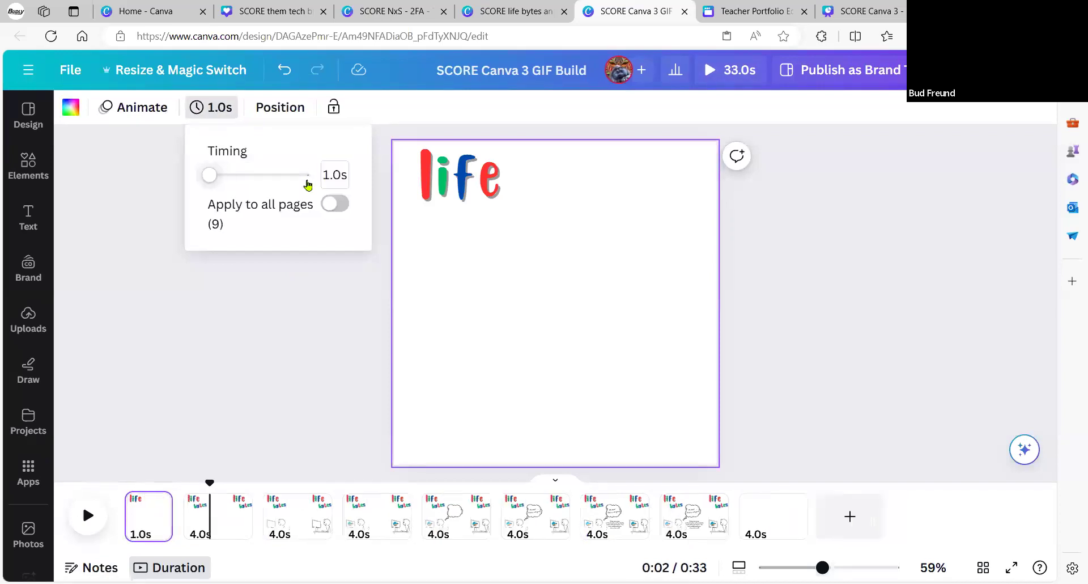
key("Escape")
Set the timing of page 2, which holds the full life bytes title, to 1 second
left_click(225, 510)
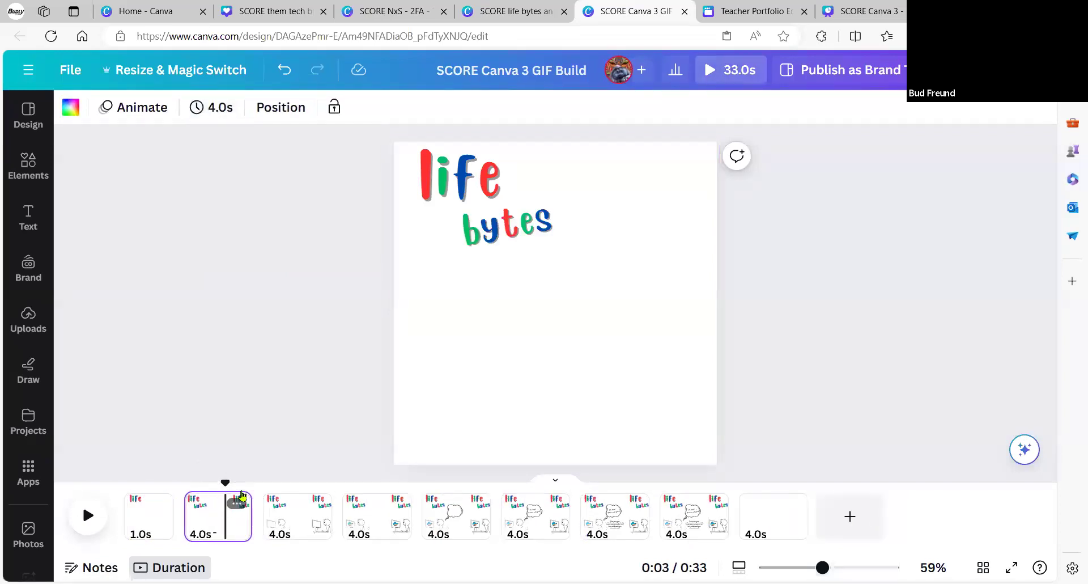
left_click(218, 107)
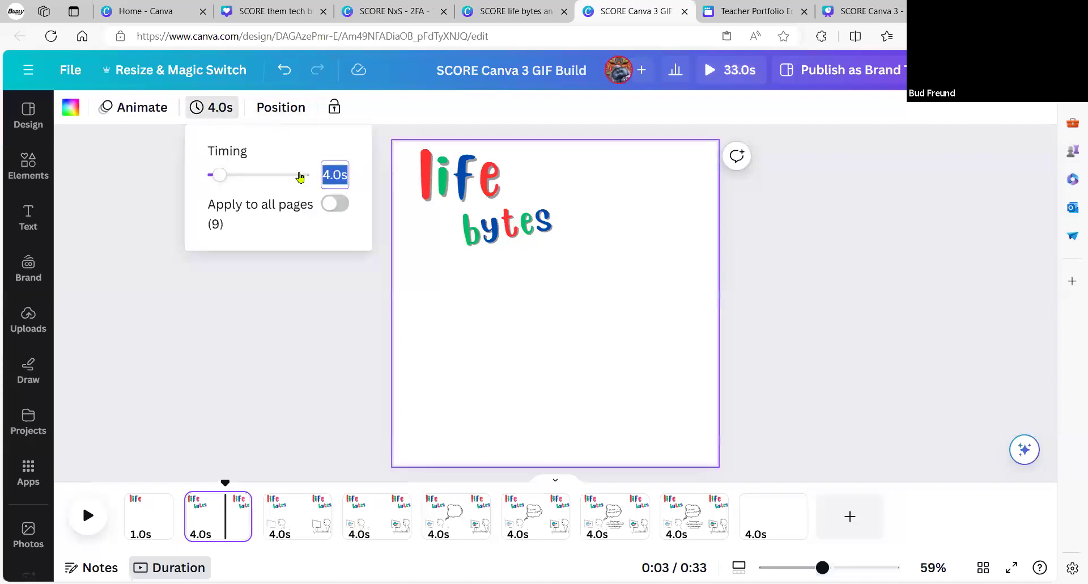
left_click(329, 165)
type("1")
key("Return")
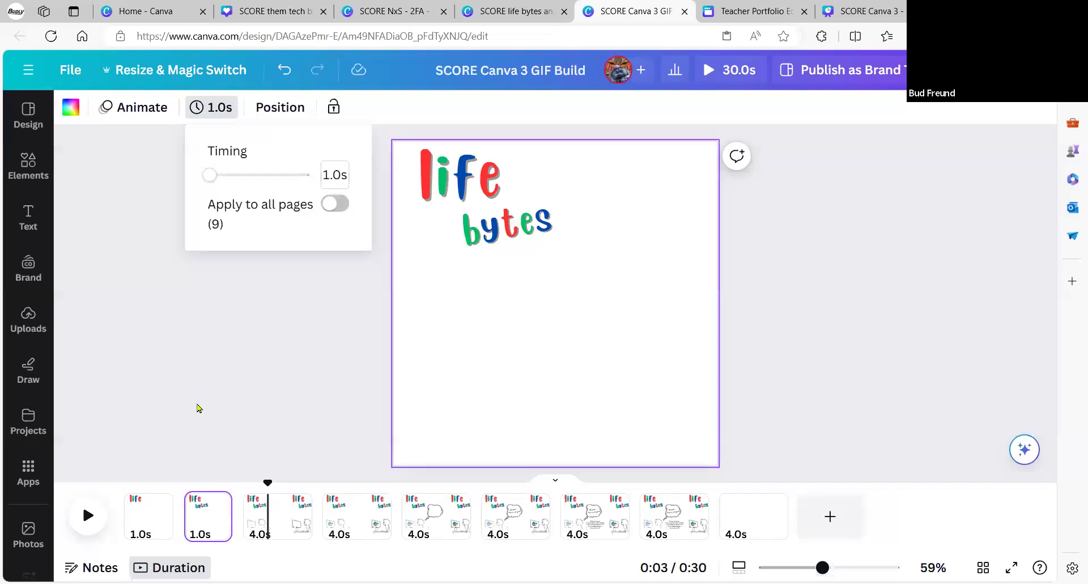
Set the timing of page 3, with the desk drawing and blank monitor, to 2 seconds
left_click(270, 513)
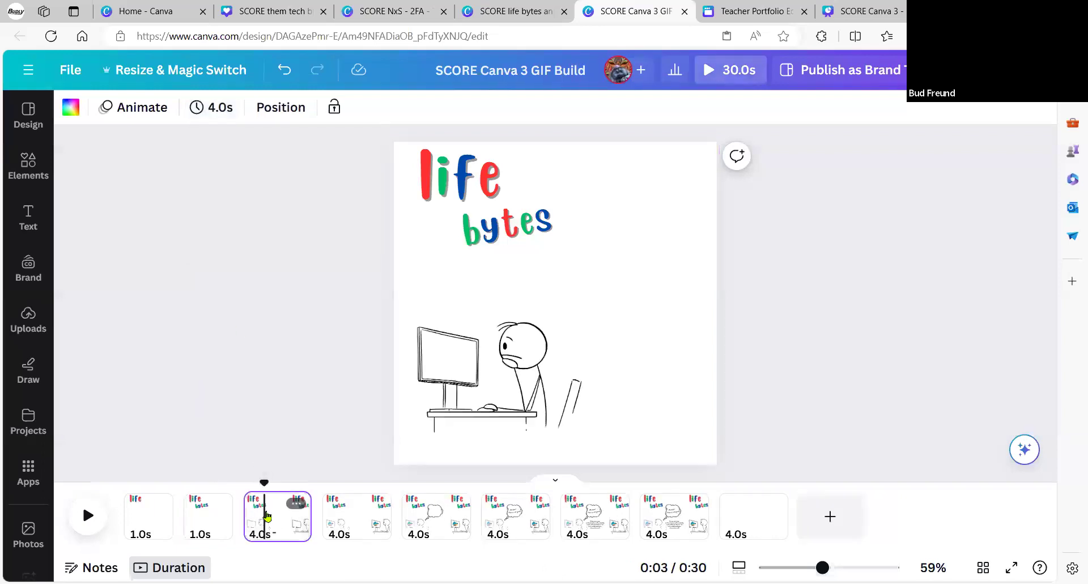
left_click(197, 107)
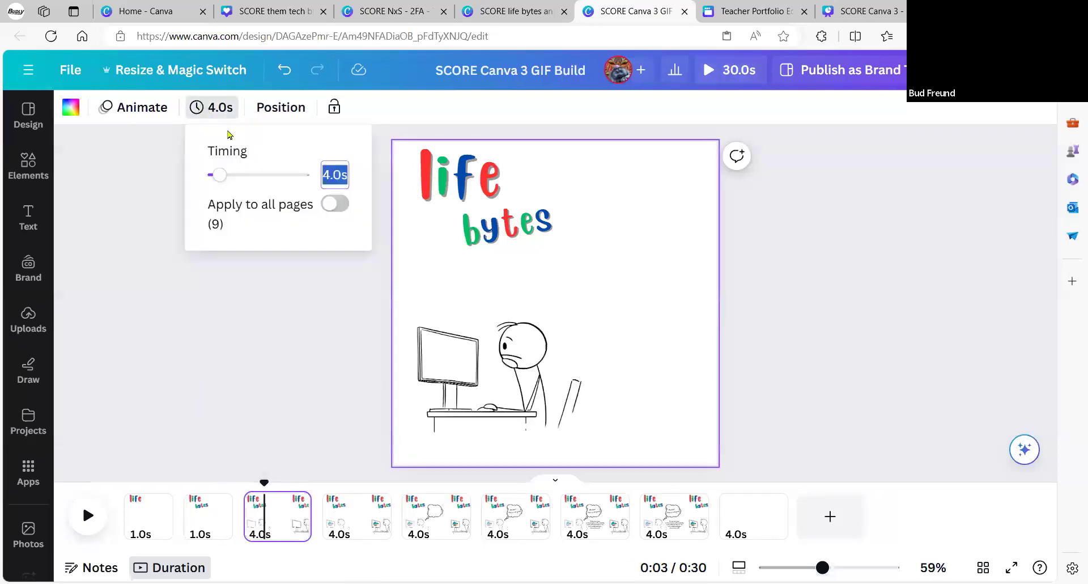
type("2")
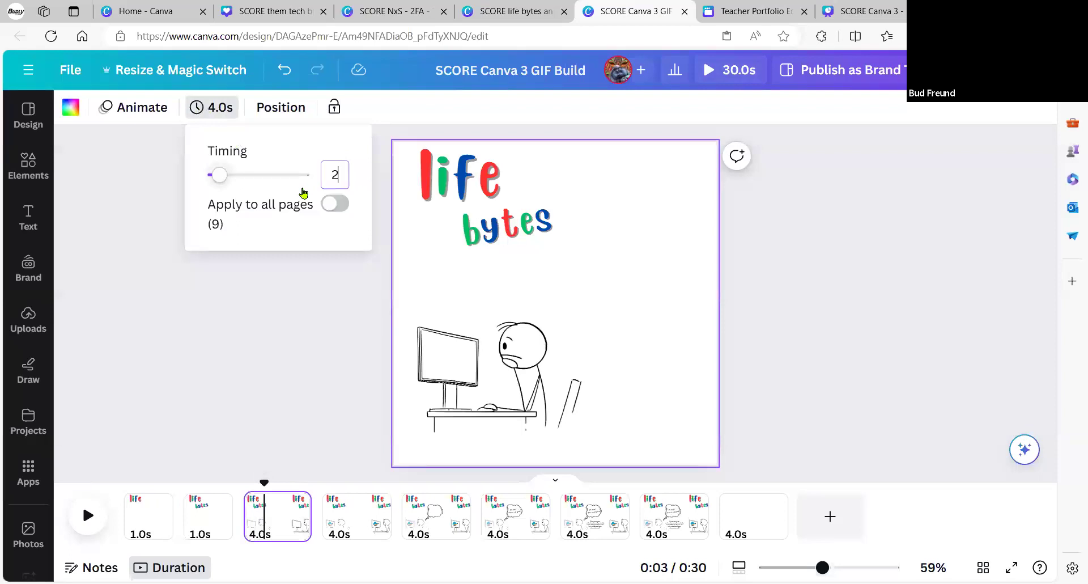
key("Return")
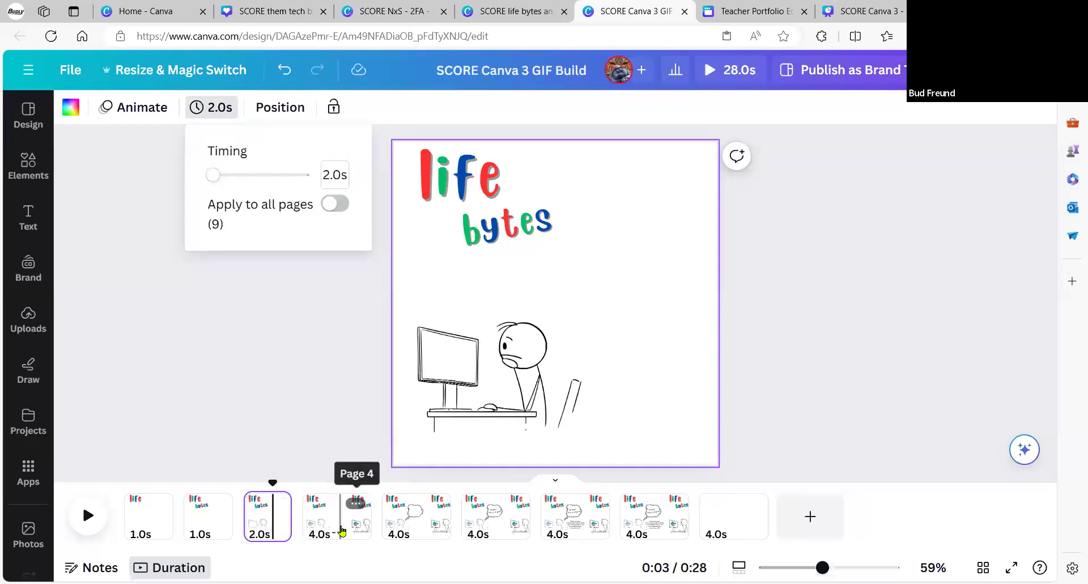
key("Escape")
Set the timing of page 4, with the cloud graphic on the monitor, to 2 seconds
left_click(328, 519)
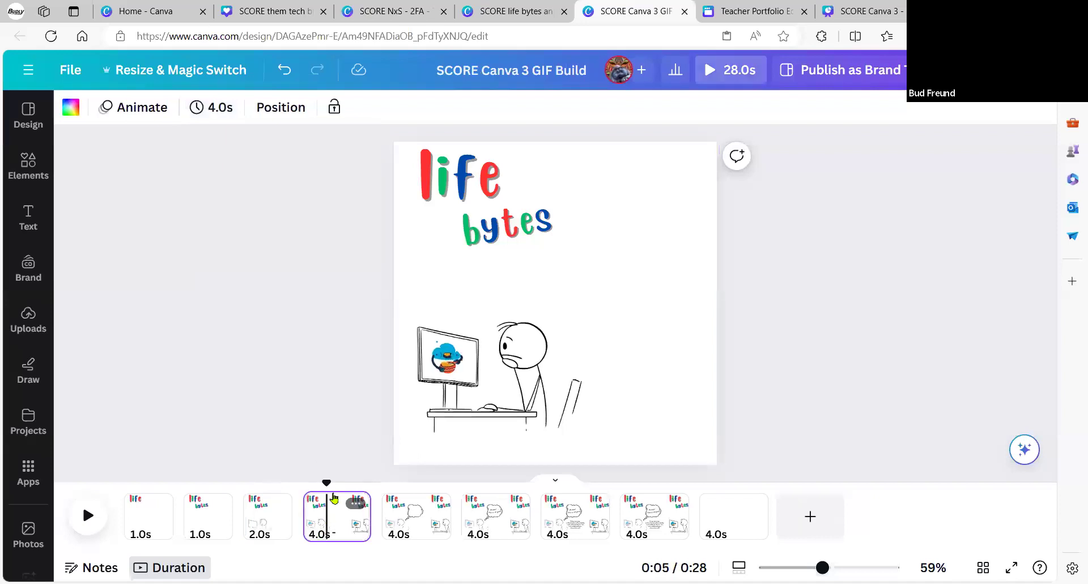
left_click(213, 109)
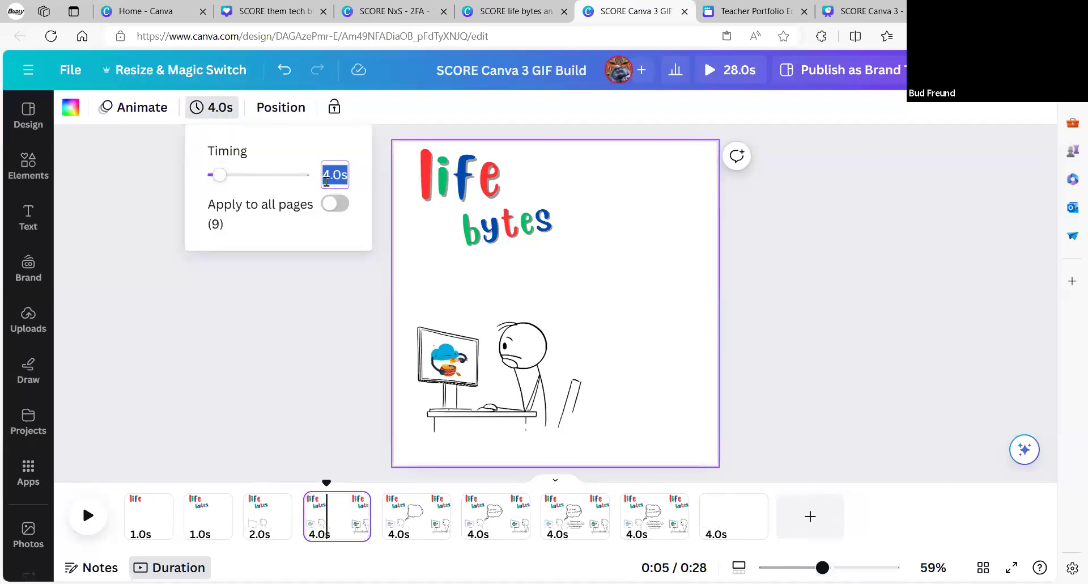
type("2")
key("Return")
left_click(295, 319)
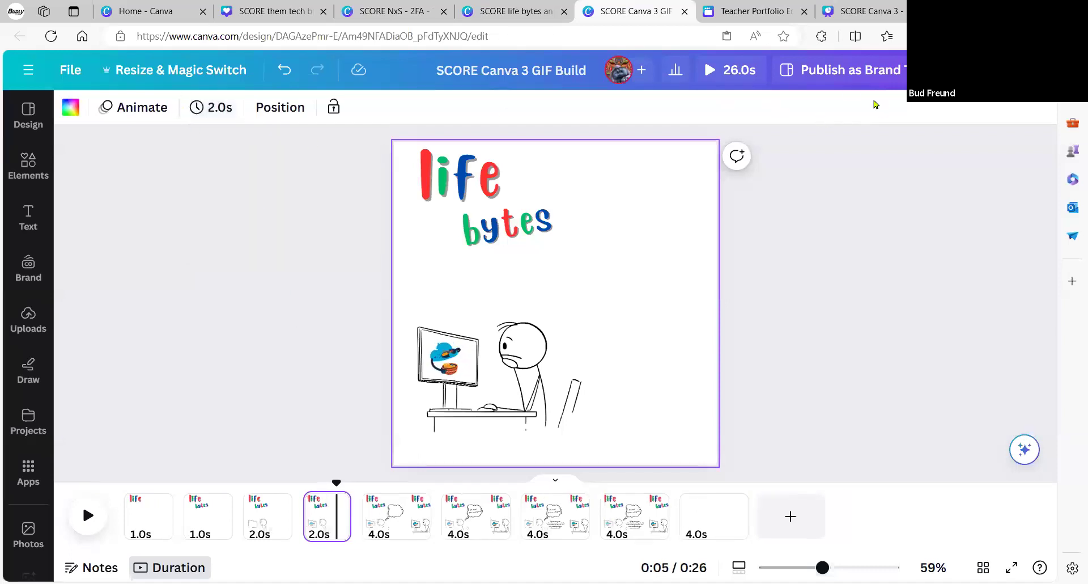
Preview the sequence with the shortened page timings and close the preview
left_click(730, 70)
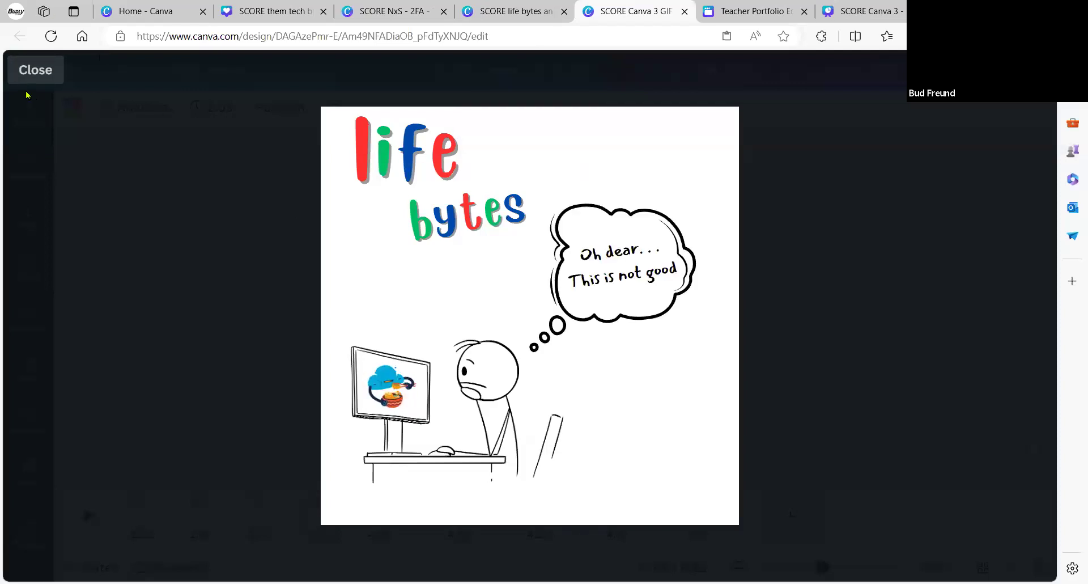
left_click(23, 71)
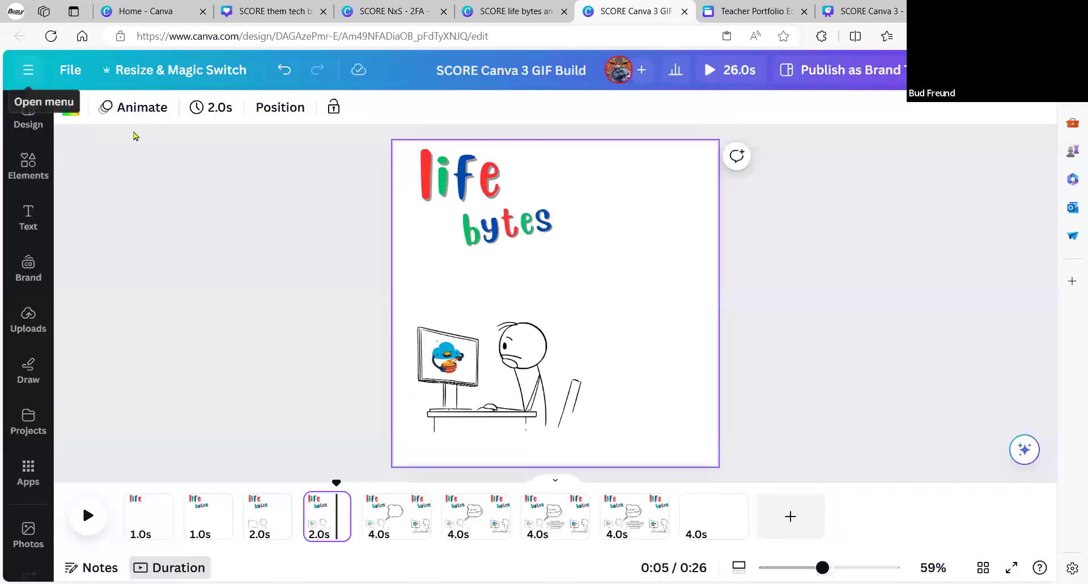
Close the GIF Build design and bring up the SCORE life bytes anime design with its template panel collapsed
left_click(685, 12)
left_click(515, 11)
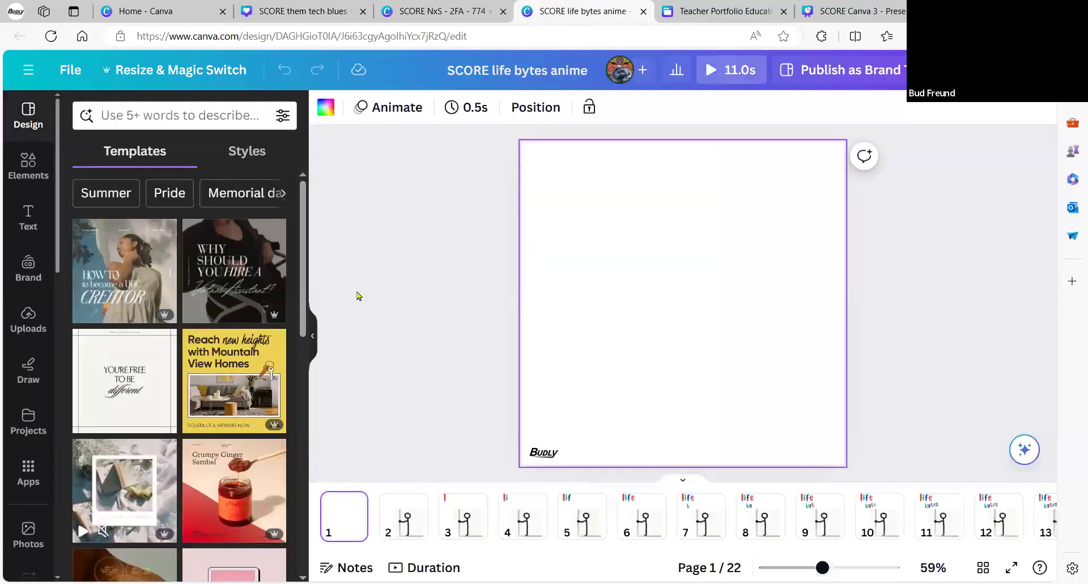
left_click(313, 337)
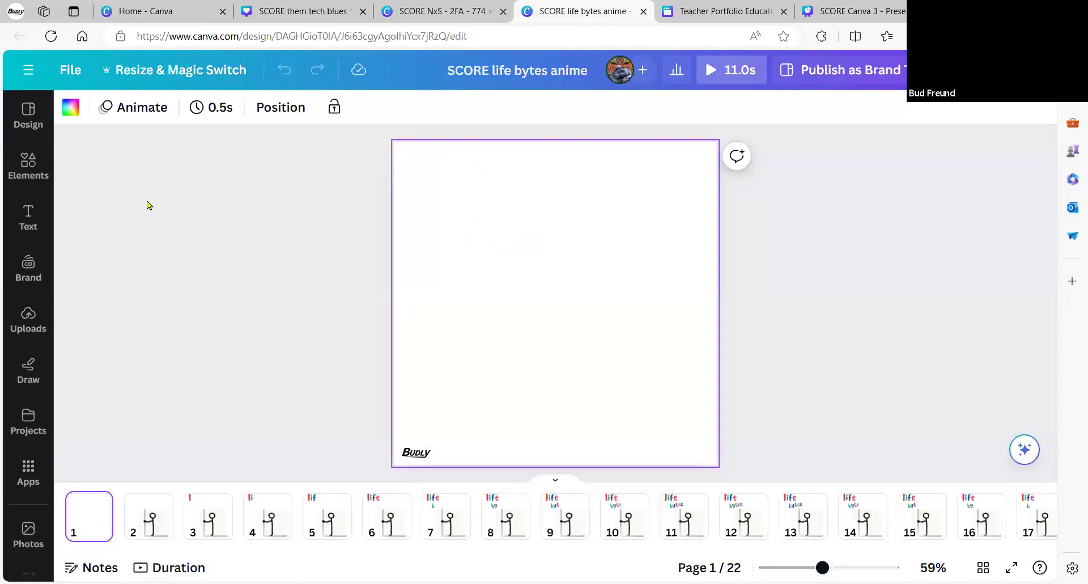
Play the SCORE life bytes anime design from its blank first page through to the last page
left_click(624, 517)
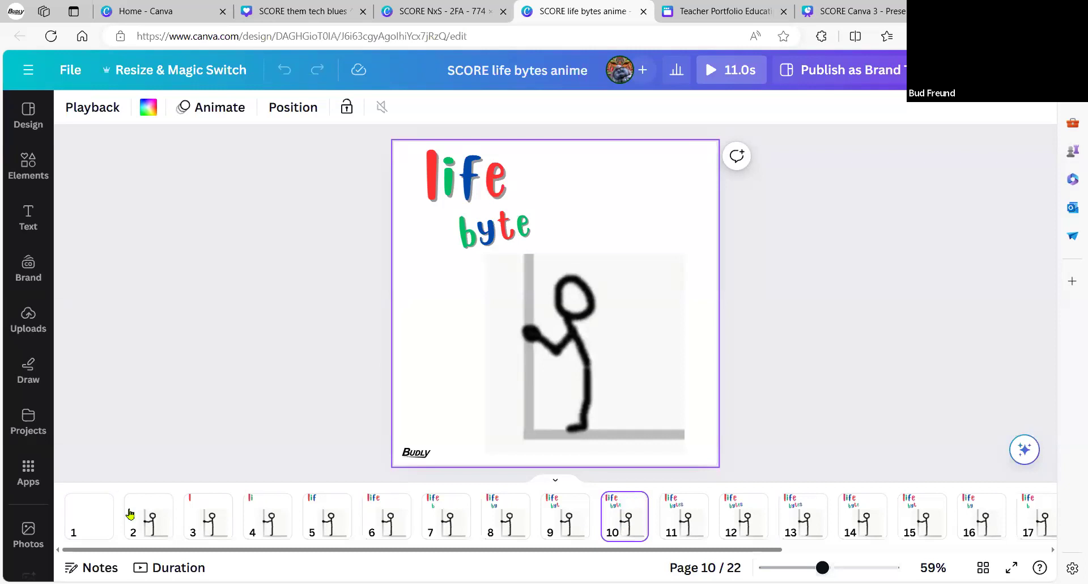
left_click(98, 503)
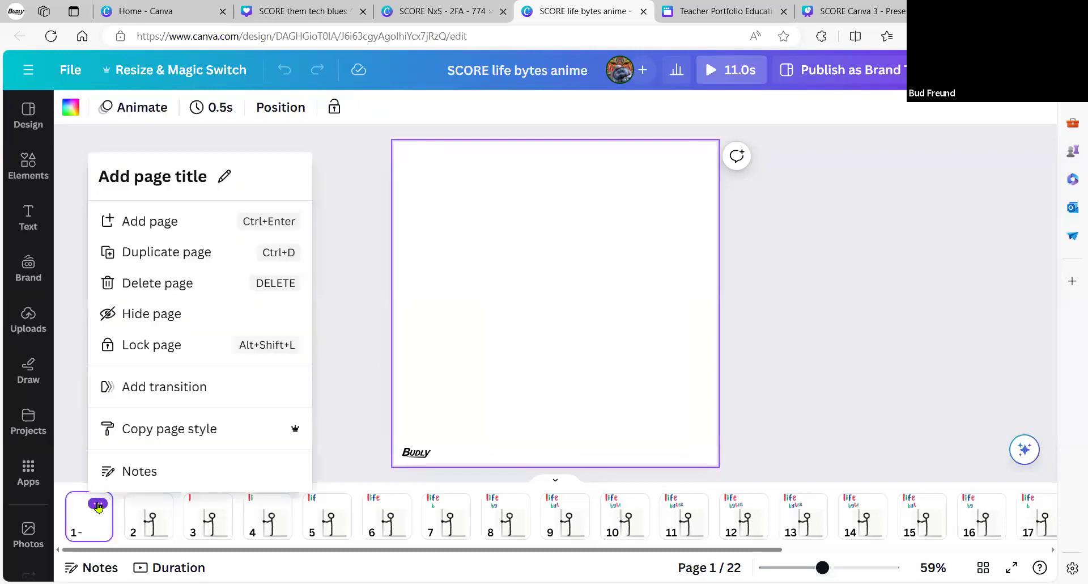
left_click(366, 334)
key("space")
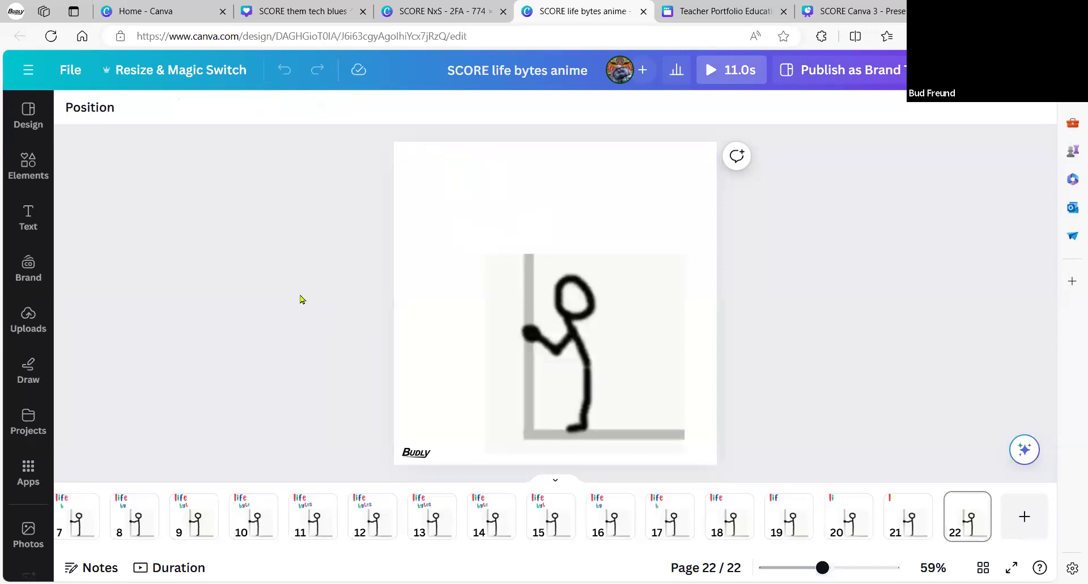
Close the life bytes anime design, page through all six pages of SCORE NxS - 2FA, and collapse its template panel
left_click(644, 11)
left_click(436, 11)
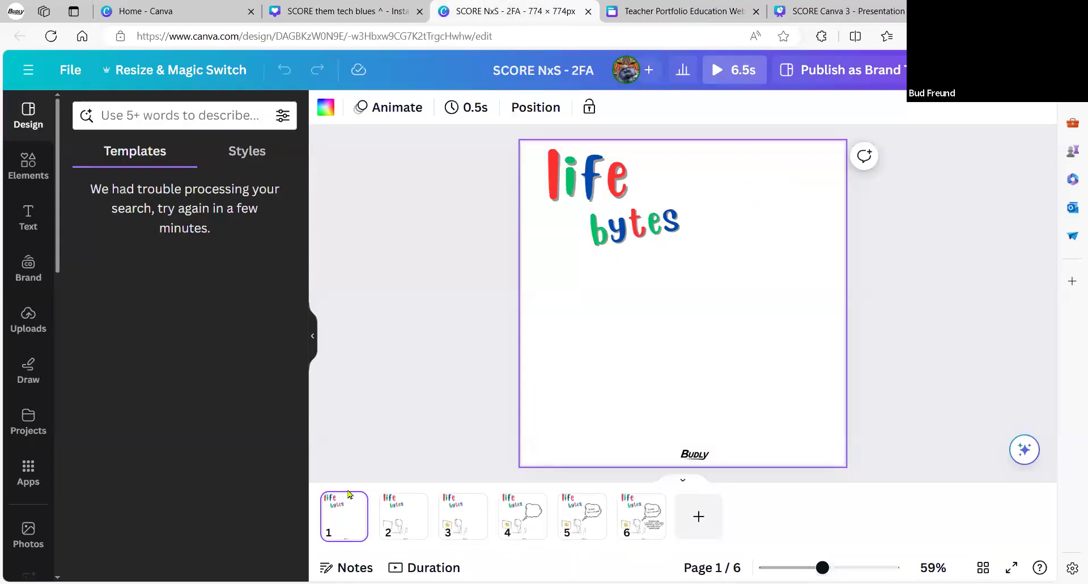
mouse_move(343, 524)
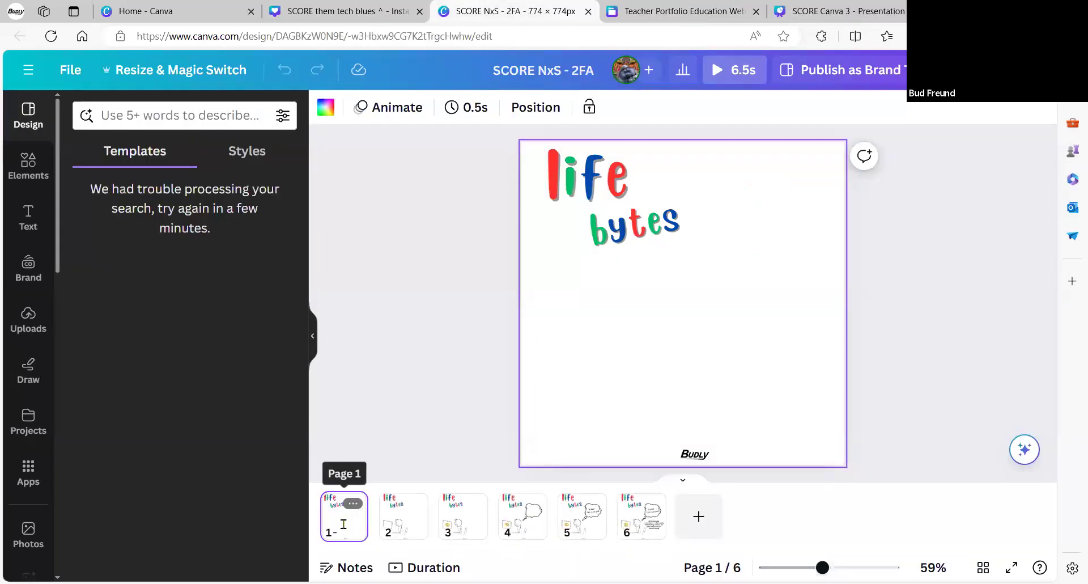
key("Page_Down")
key("Page_Down")
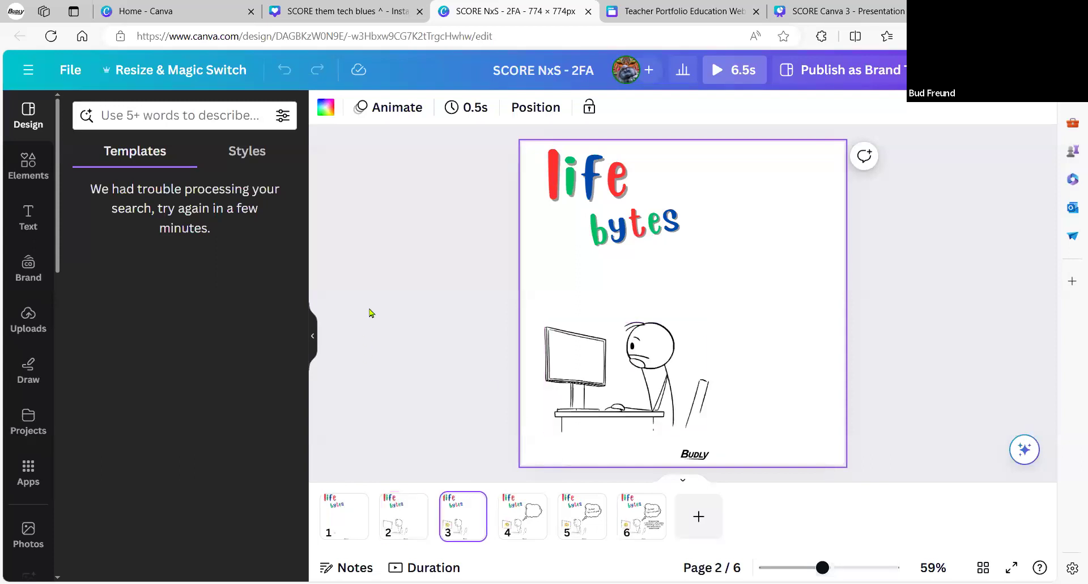
key("Page_Down")
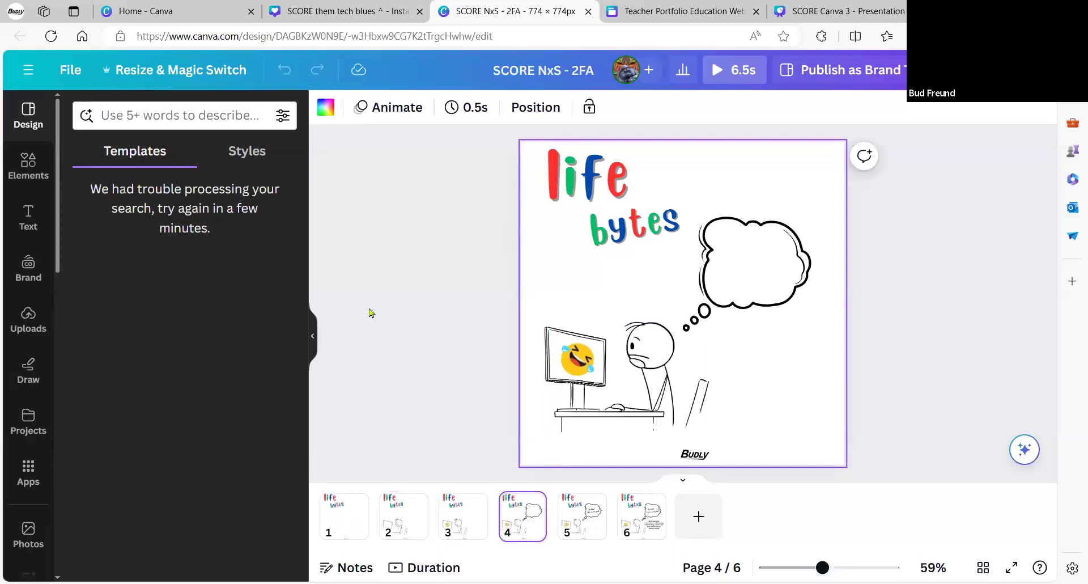
key("Page_Down")
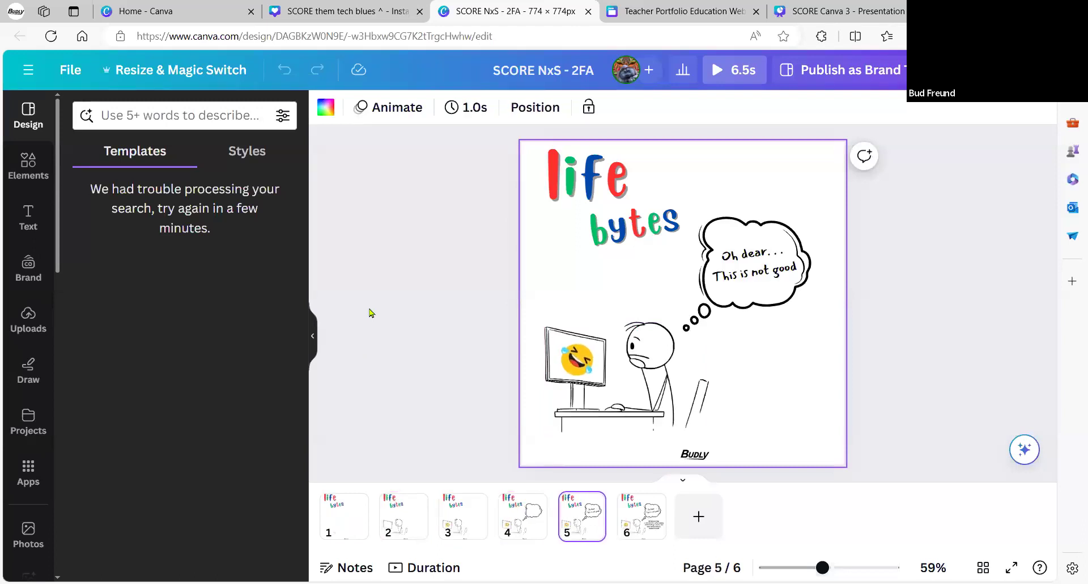
key("Page_Down")
left_click(369, 313)
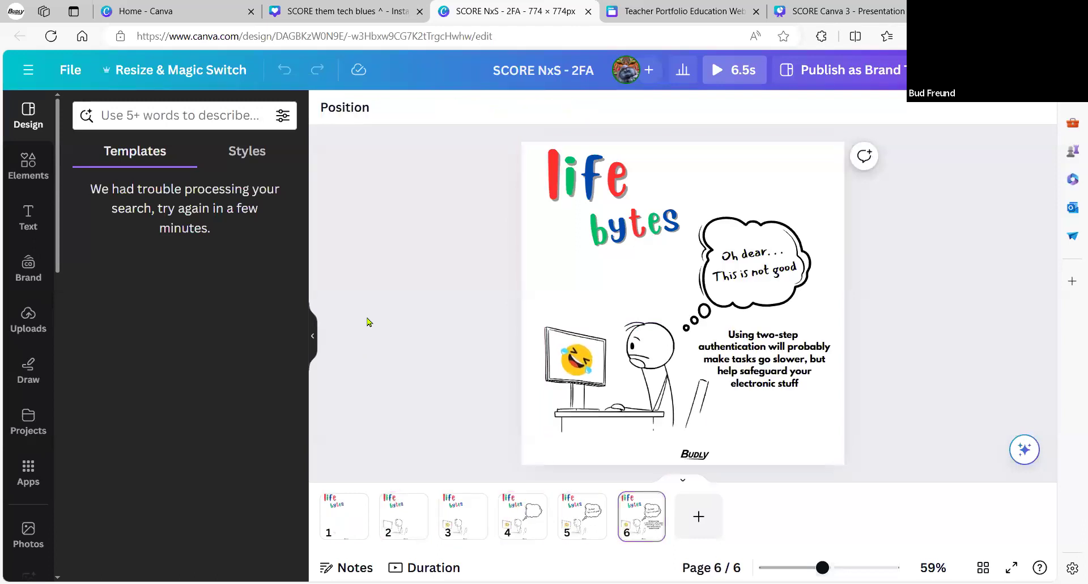
left_click(312, 336)
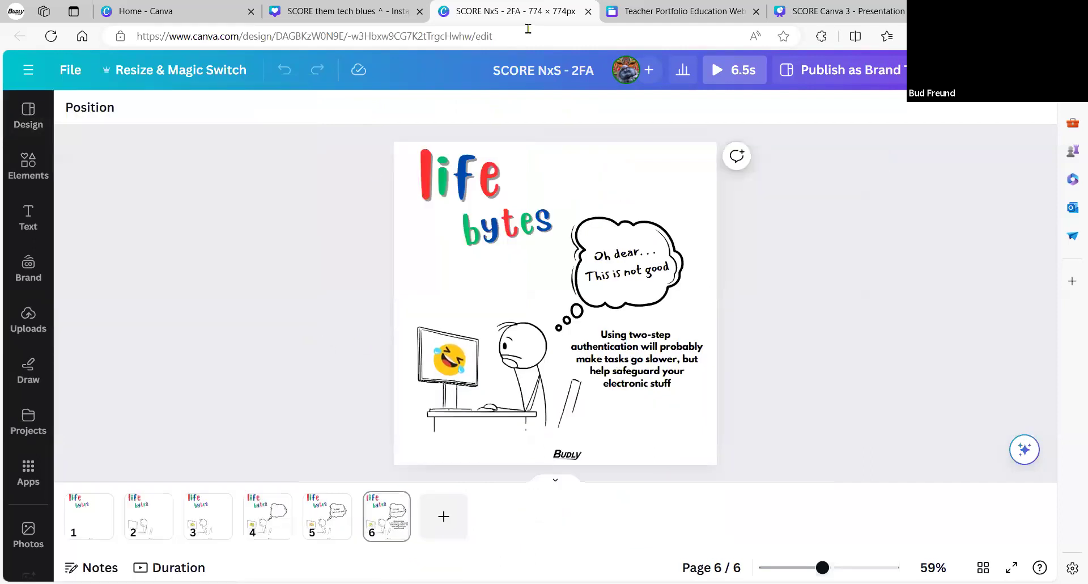
Close the 2FA design, view the SCORE them tech blues design with its template panel collapsed, and close it as well
left_click(588, 12)
left_click(337, 13)
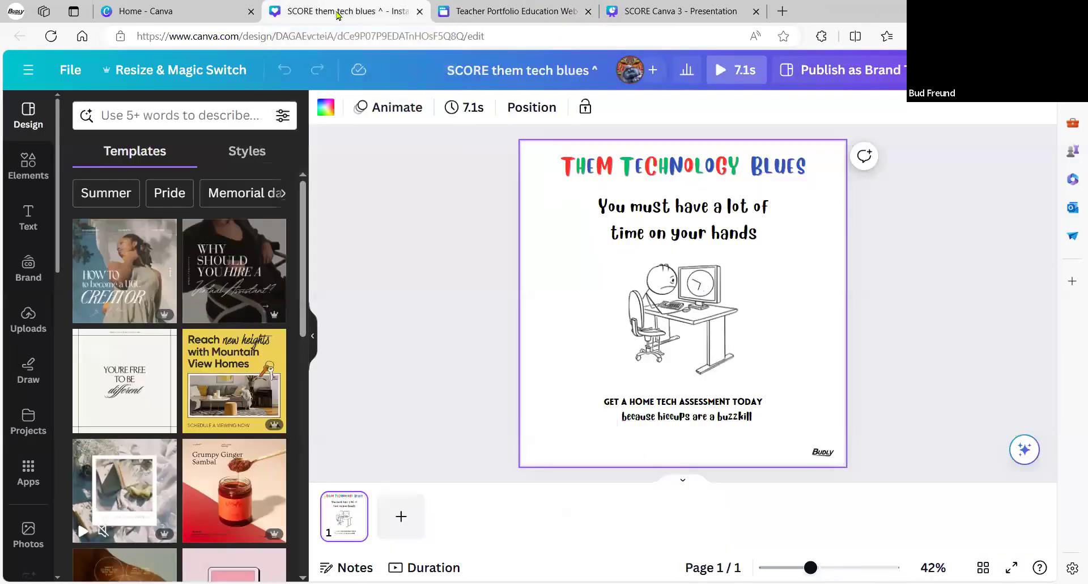
left_click(313, 330)
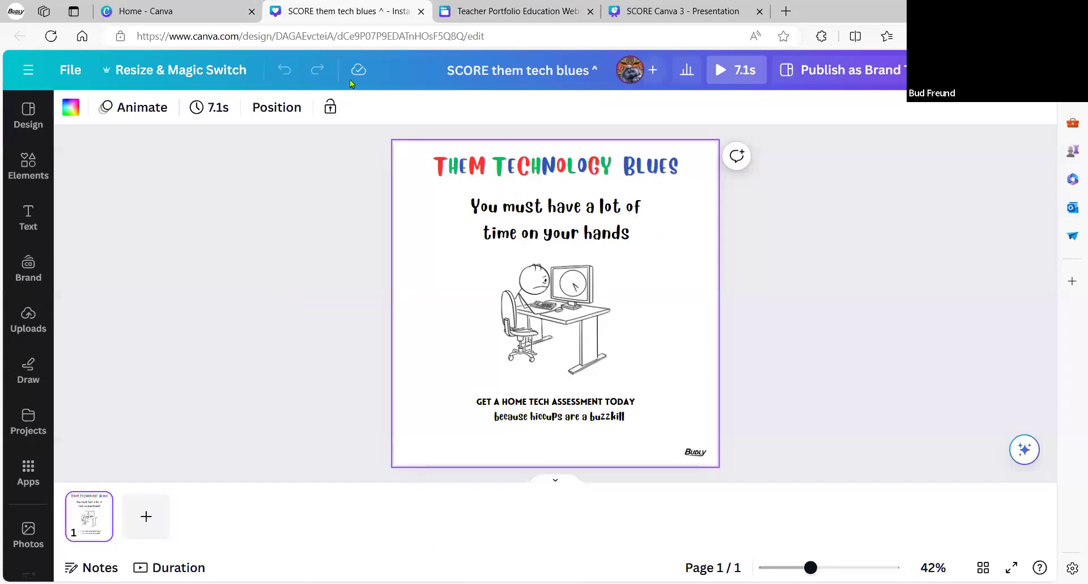
left_click(421, 12)
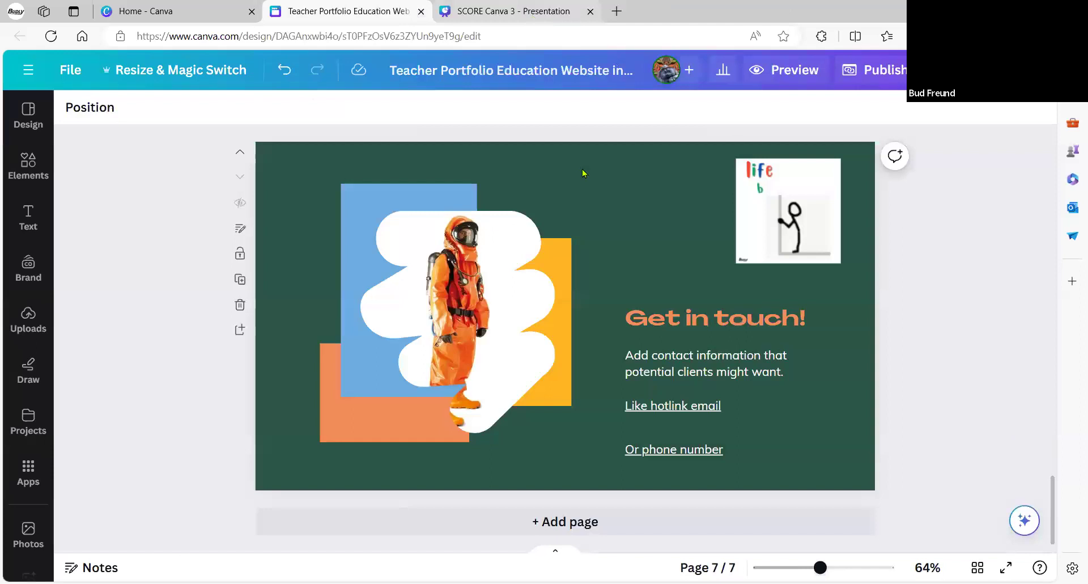
Switch to the SCORE Canva 3 presentation and bring up page 17, About That DIY Thing, with the apps panel collapsed
key("ctrl+Tab")
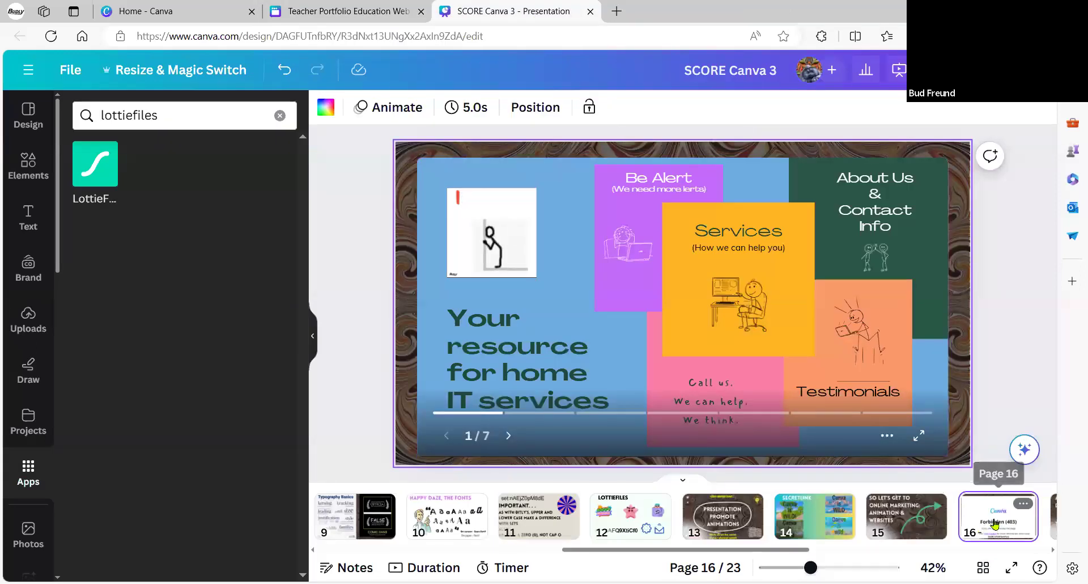
scroll(662, 413, "down", 2)
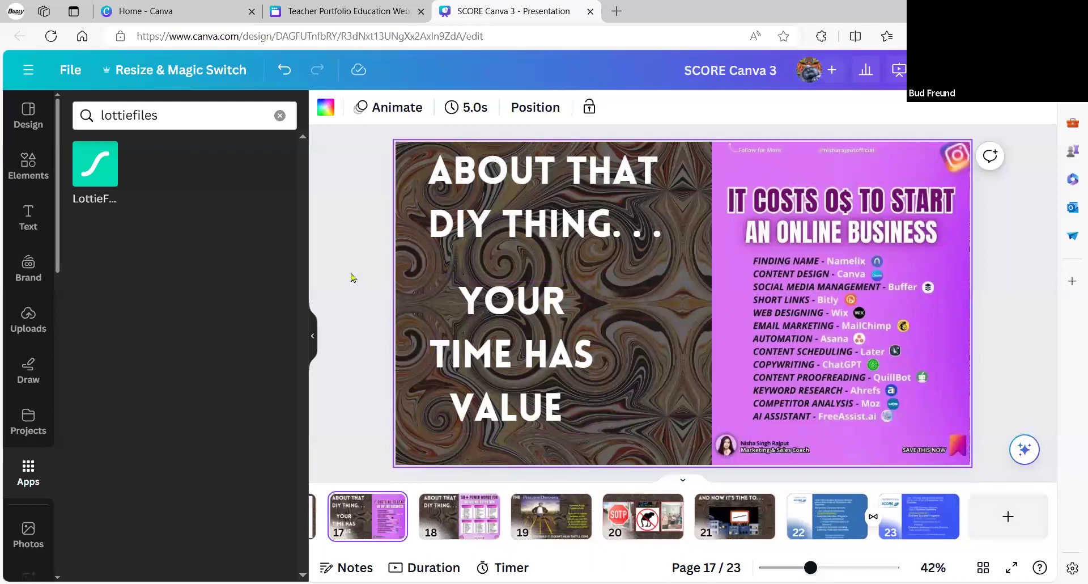
left_click(315, 336)
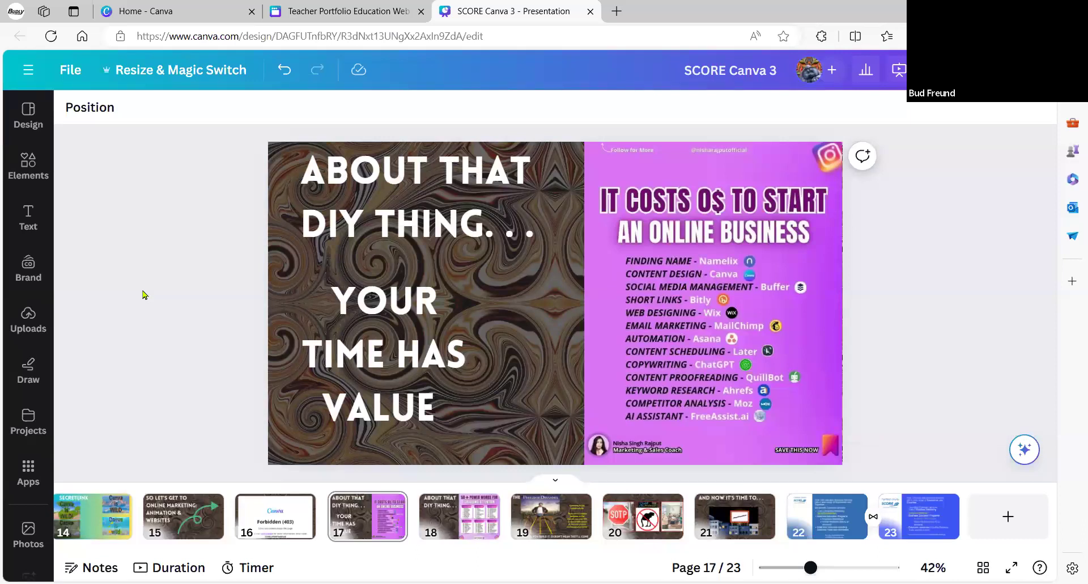
Present pages 18 to 21, from the power words list and Field of Dreams text to the Stump the Professor billboard
key("Page_Down")
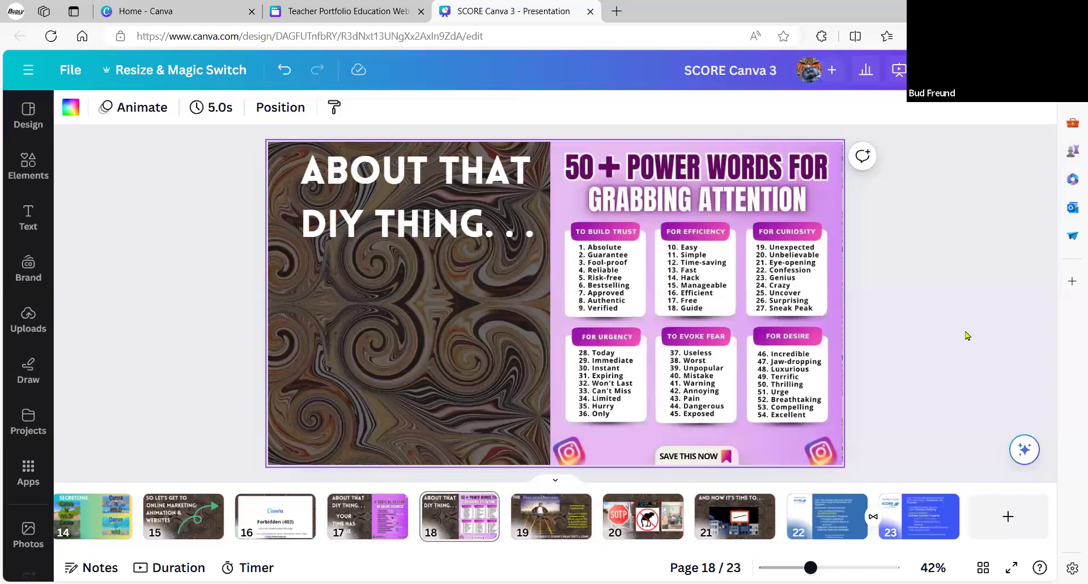
key("Page_Down")
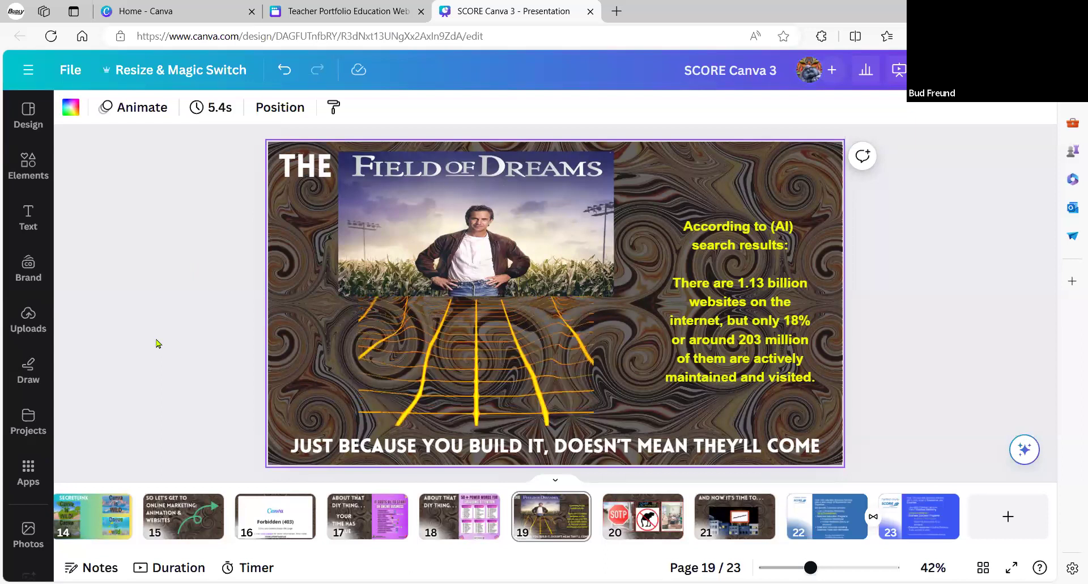
left_click(738, 375)
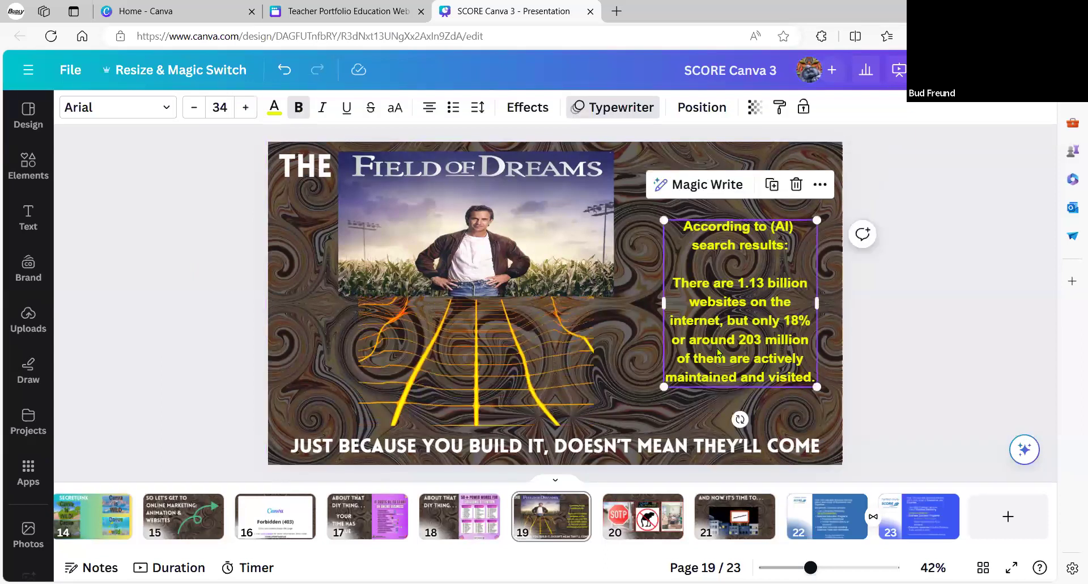
left_click(105, 287)
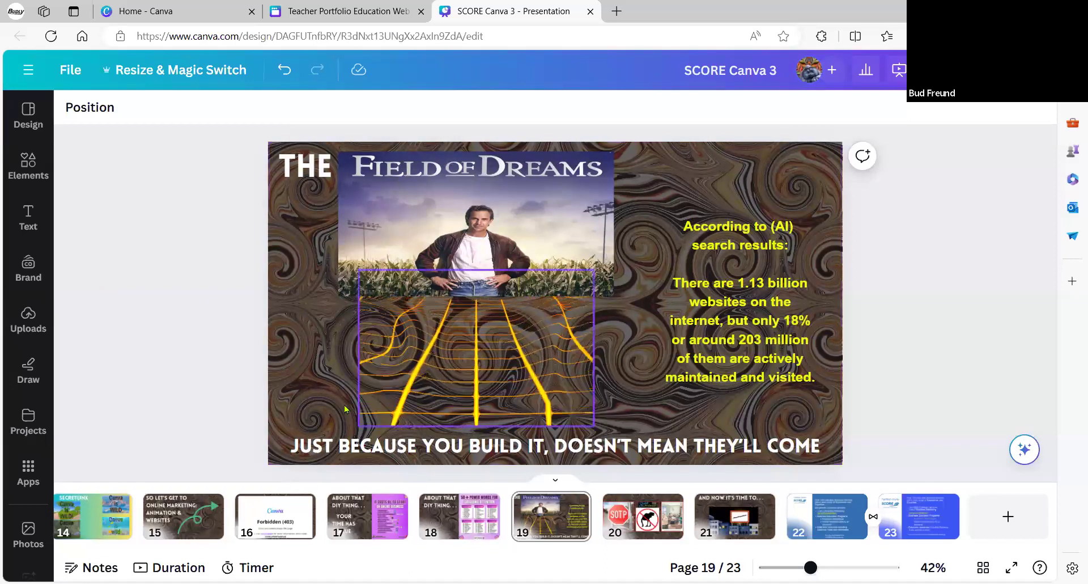
left_click(624, 512)
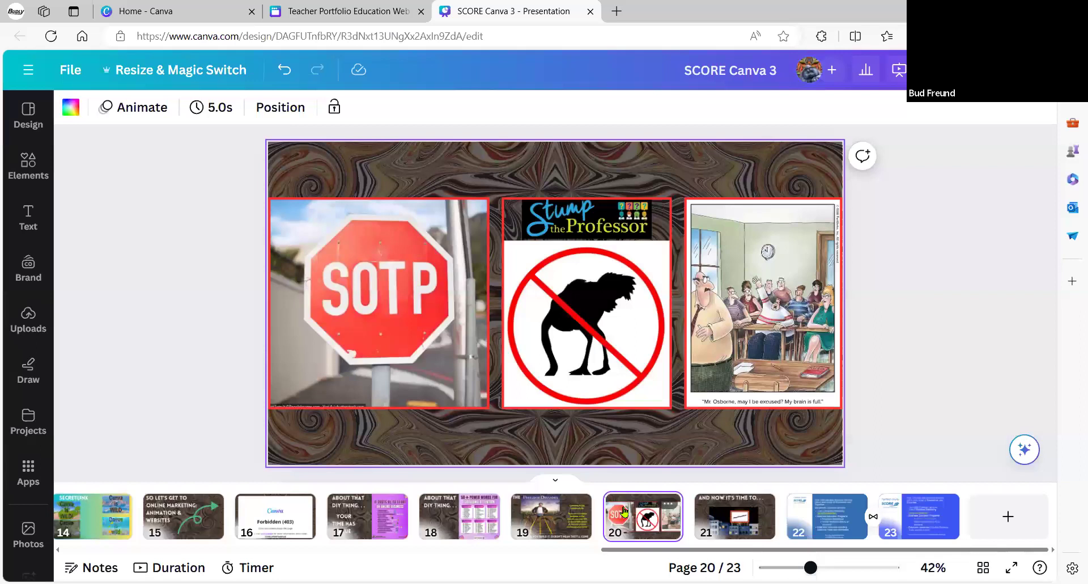
left_click(717, 520)
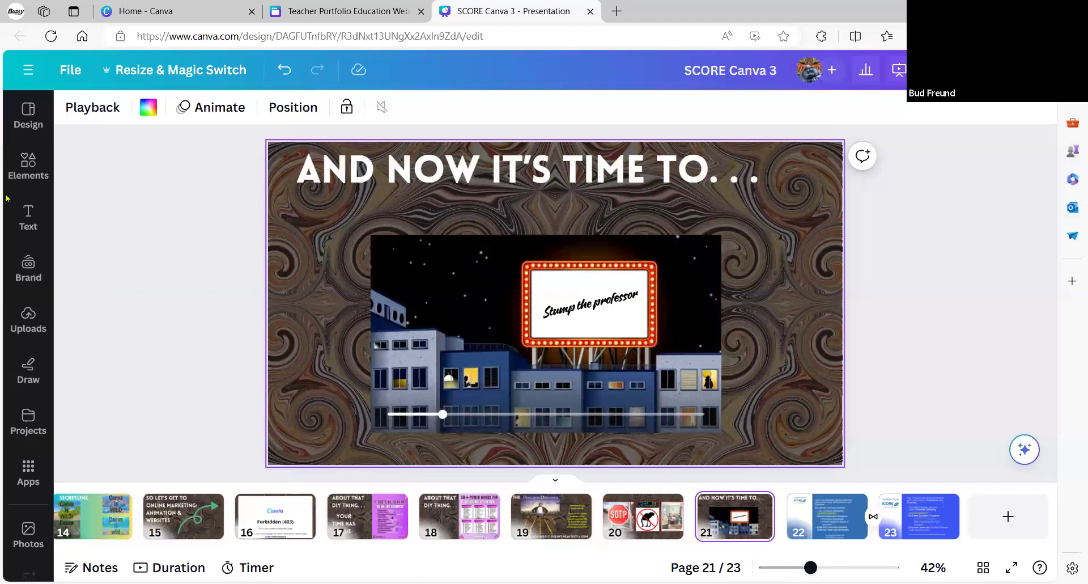
left_click(769, 282)
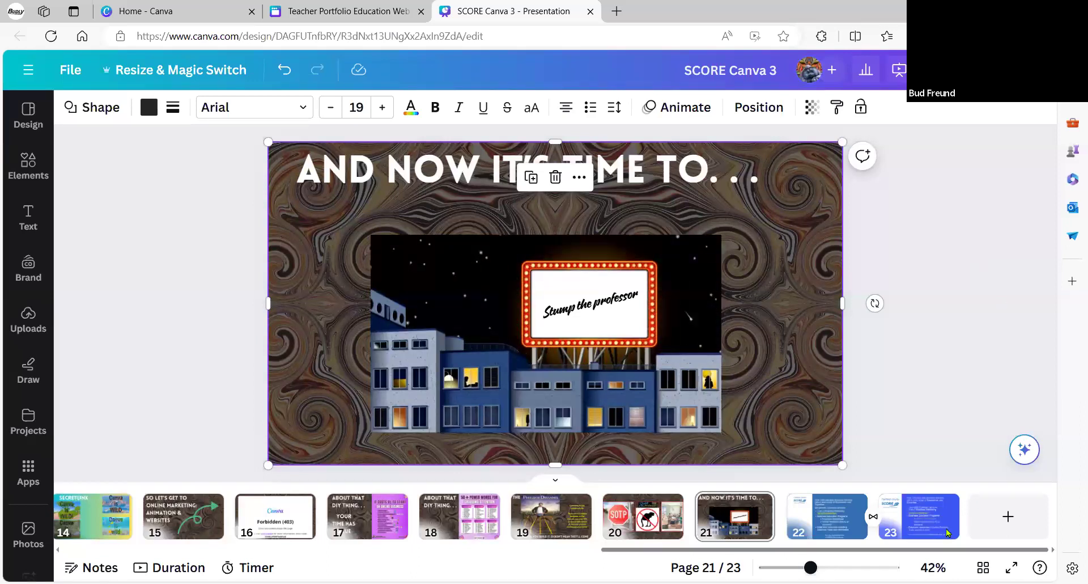
Return to the opening SCORE pages and delete the white strip image covering the first lines of text on page 4
left_click_drag(943, 551, 192, 549)
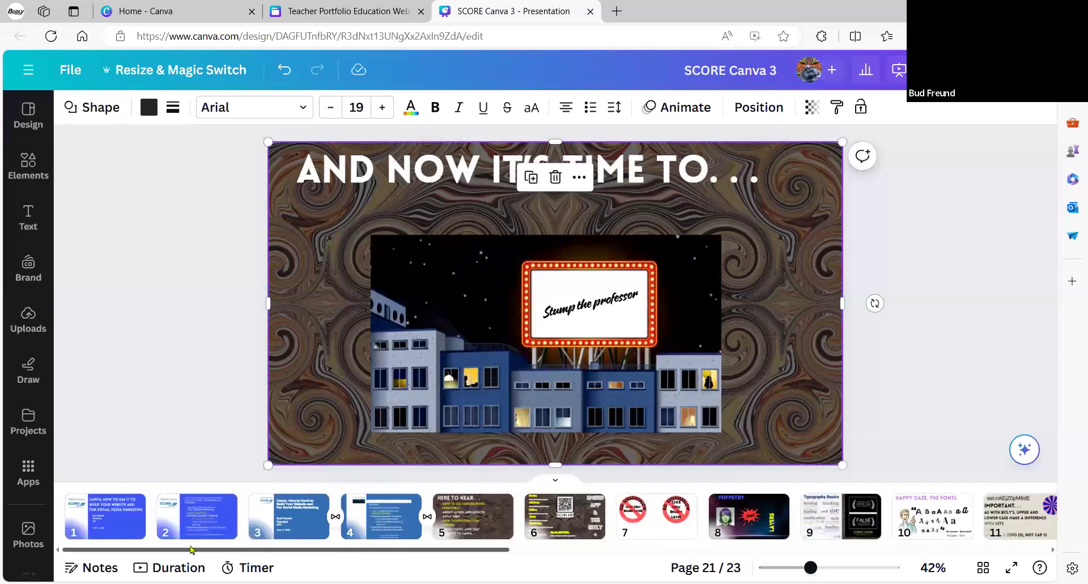
left_click(309, 520)
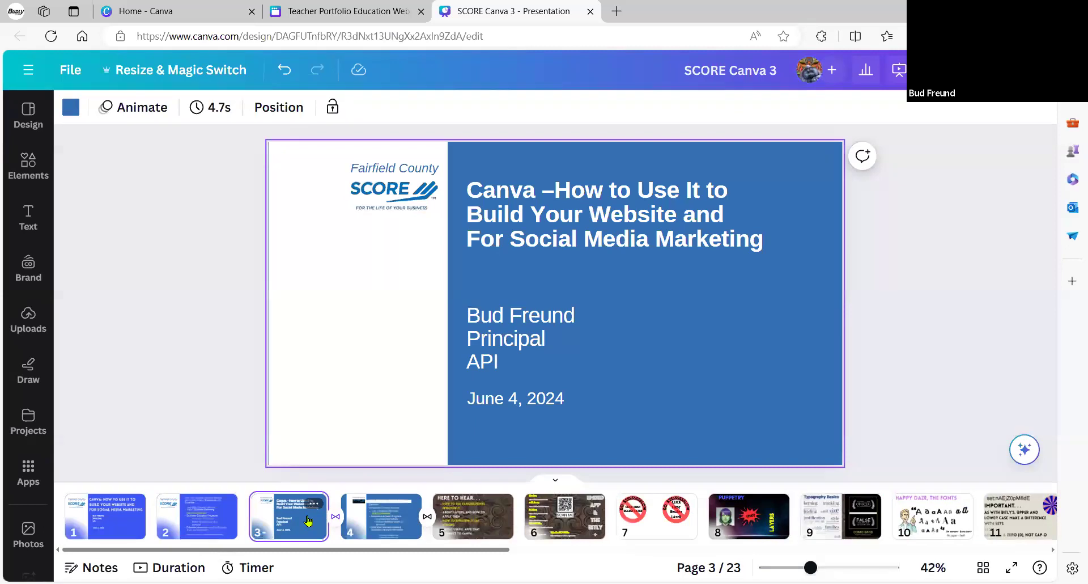
key("Right")
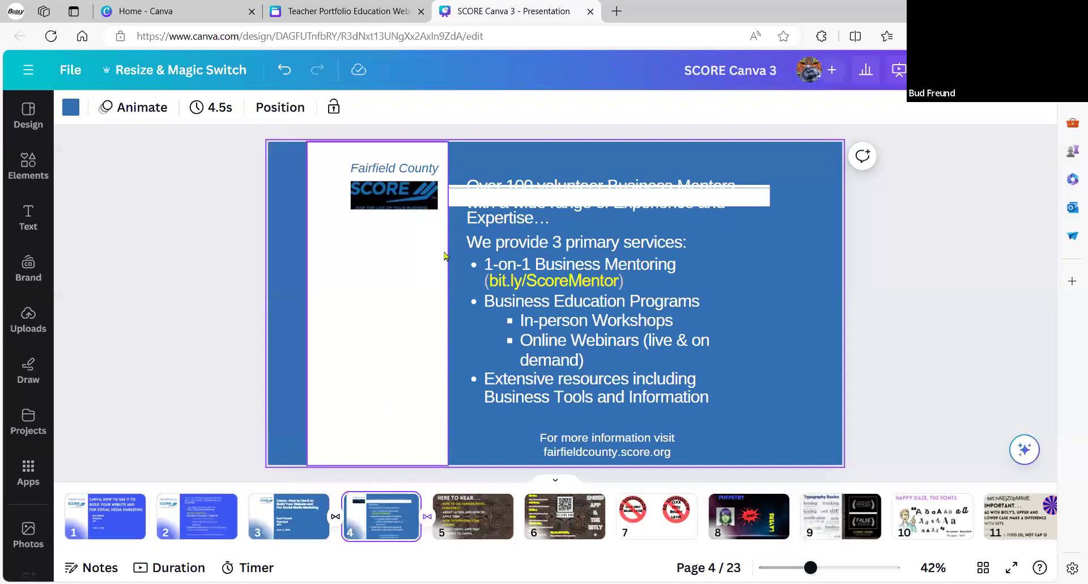
left_click(452, 202)
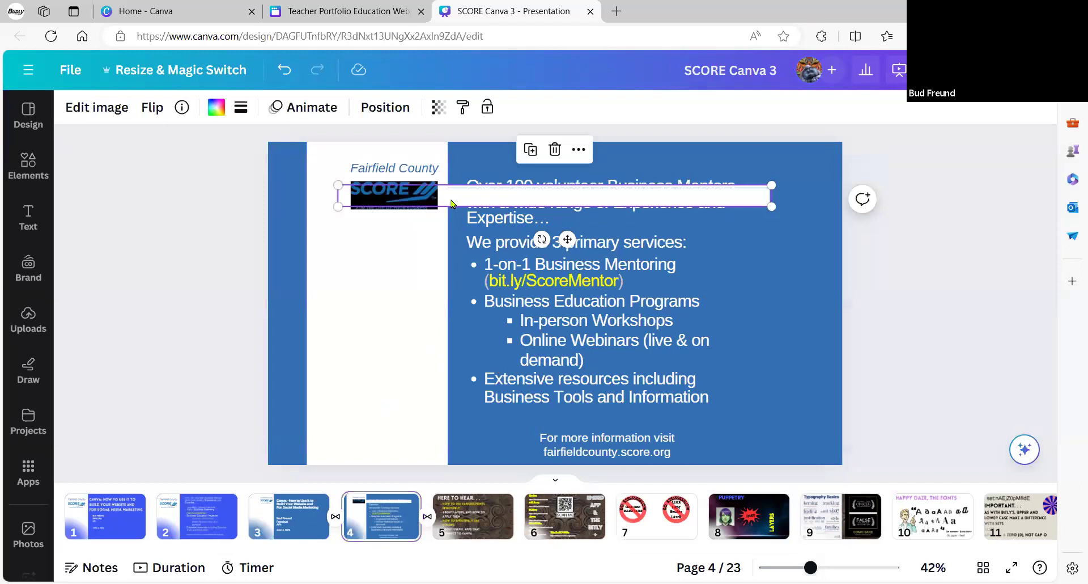
key("Delete")
Remove the dark background from the SCORE logo on page 4 with BG Remover
left_click(402, 200)
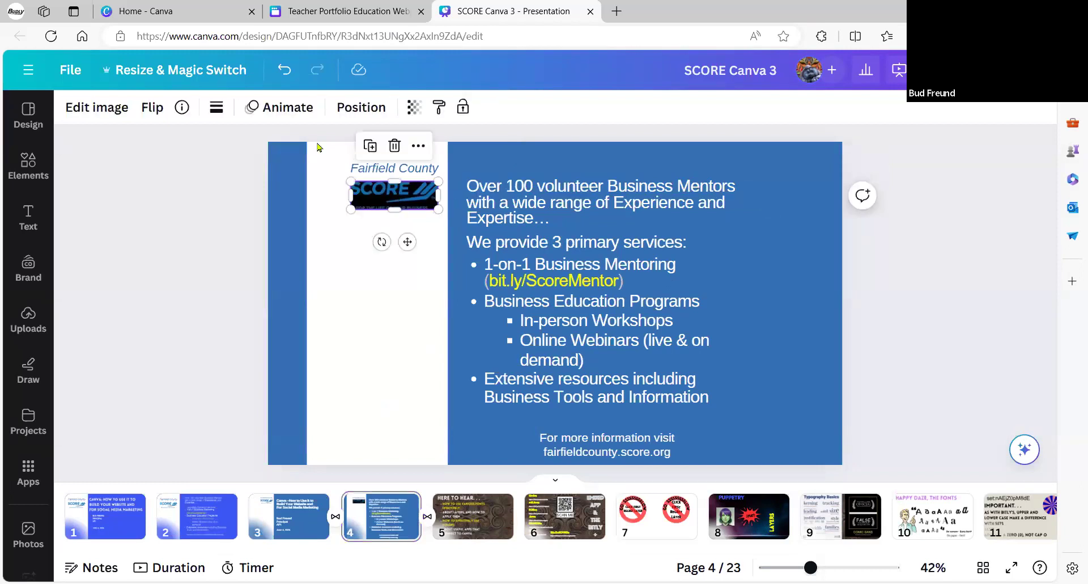
left_click(96, 107)
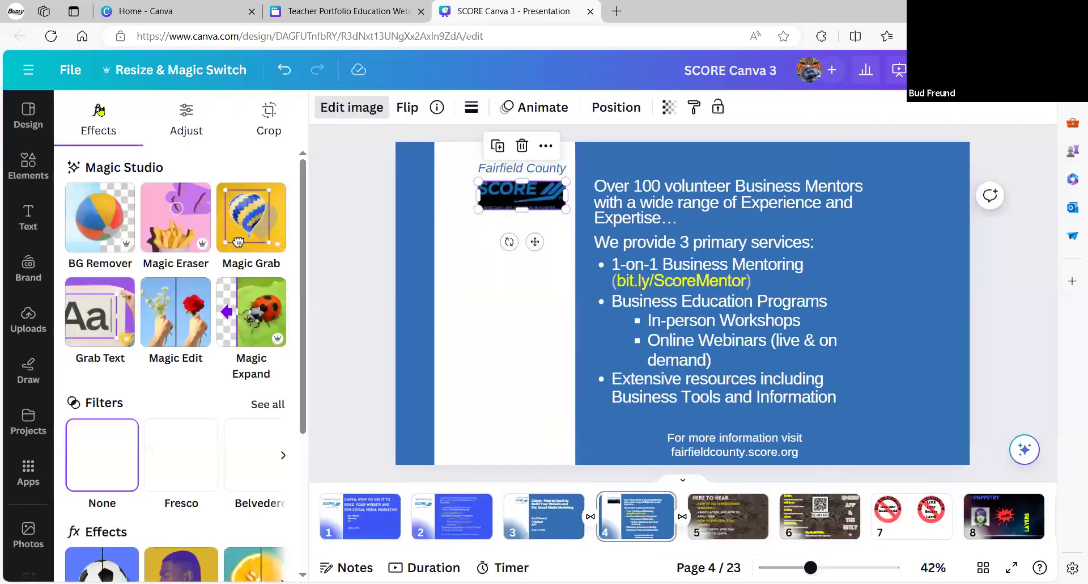
left_click(104, 225)
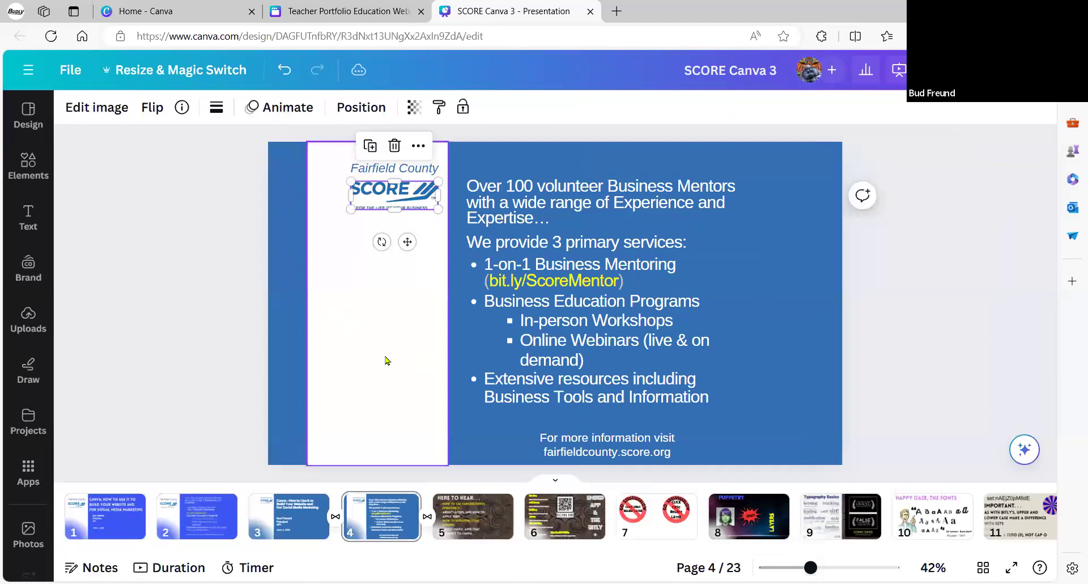
Widen the white panel behind the logo on page 4 so it reaches the page's left edge
left_click(385, 360)
left_click_drag(305, 302, 267, 302)
left_click(199, 294)
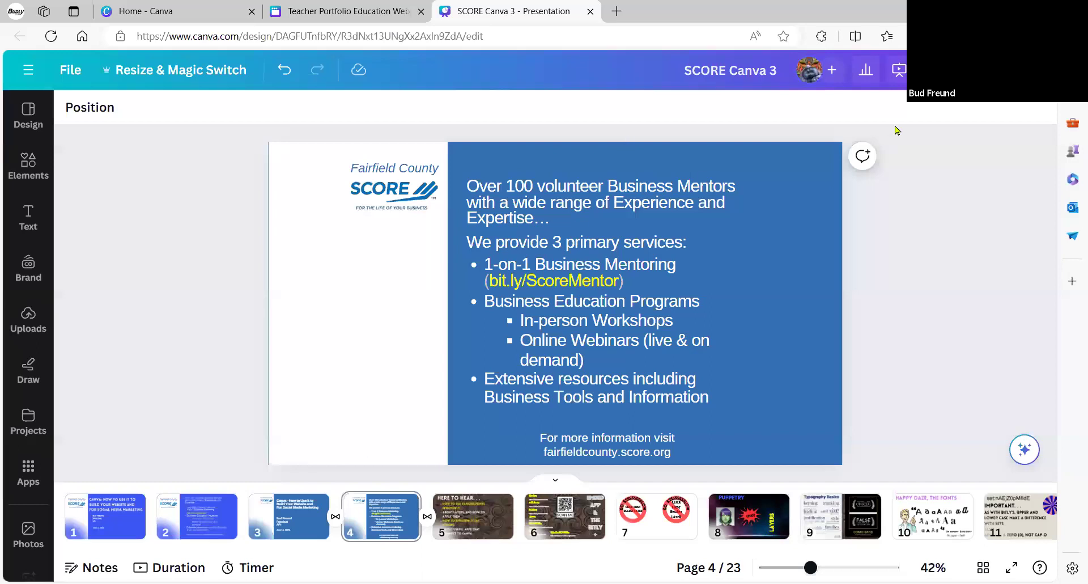
Review the sharing options of the SCORE Canva 3 presentation and the Teacher Portfolio Education Website design, and close them
left_click(1014, 70)
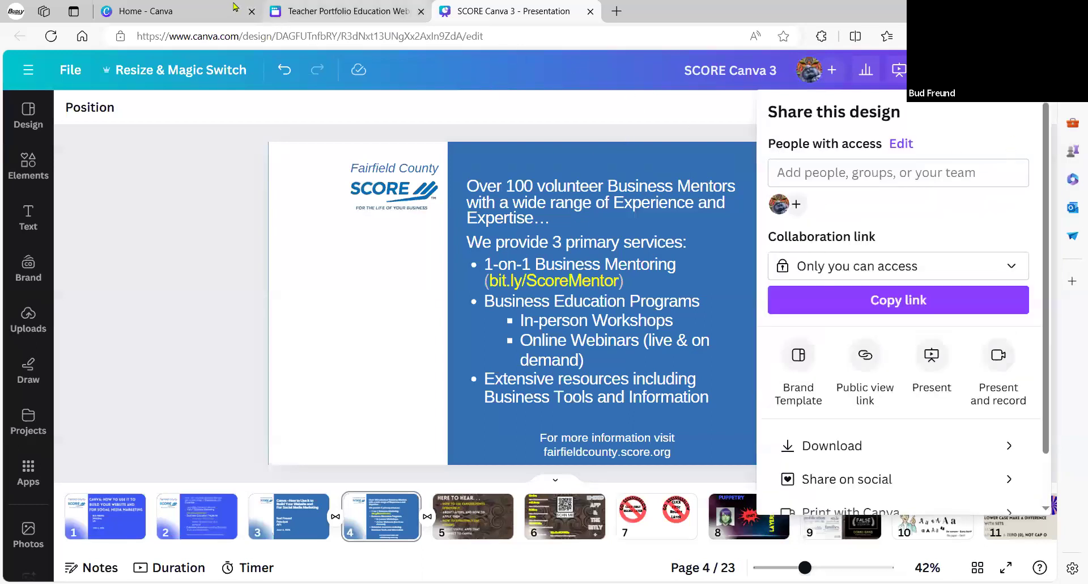
left_click(347, 12)
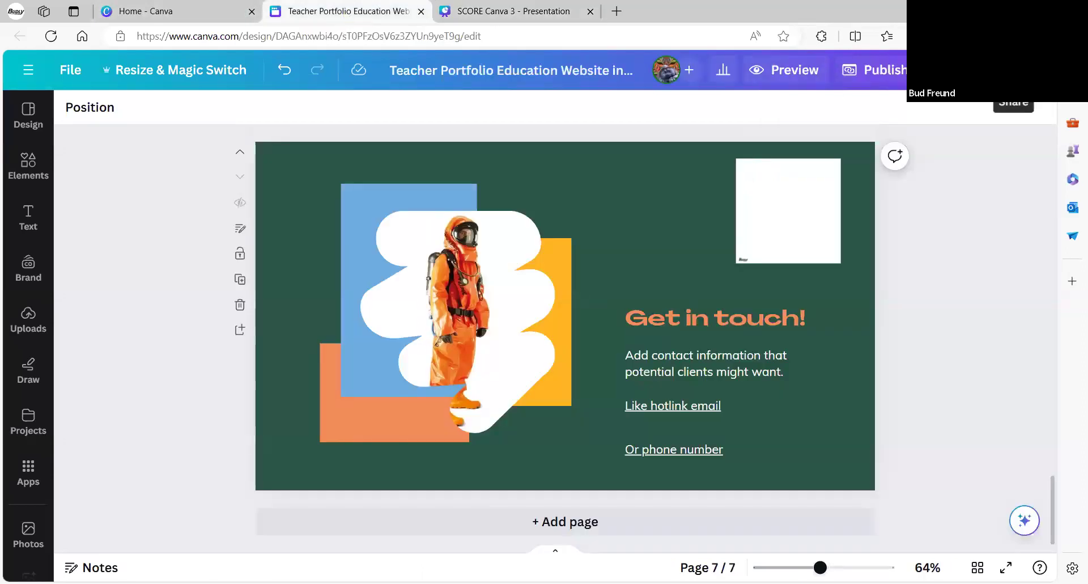
left_click(1014, 70)
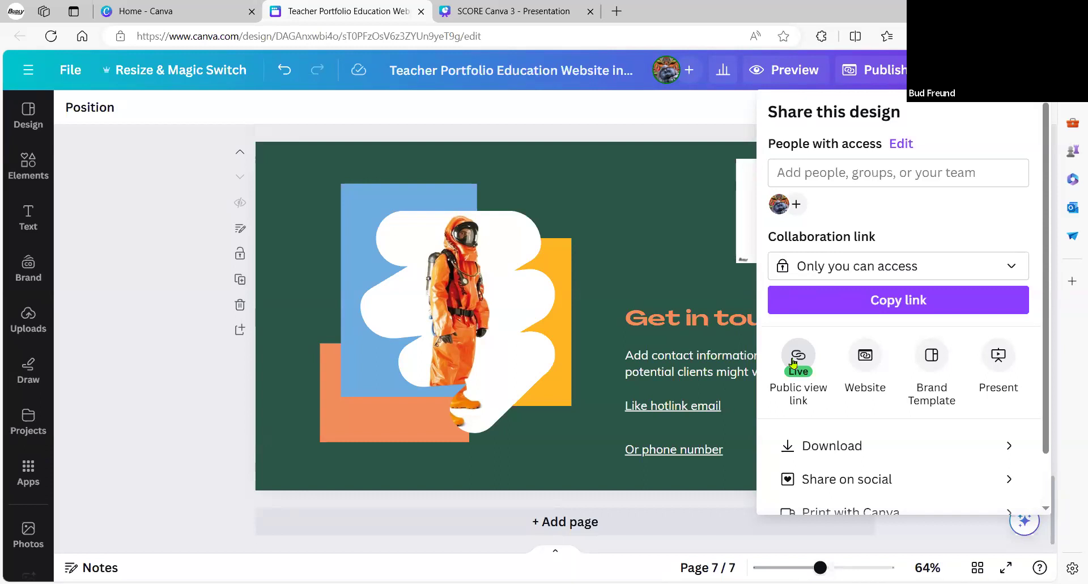
left_click(135, 208)
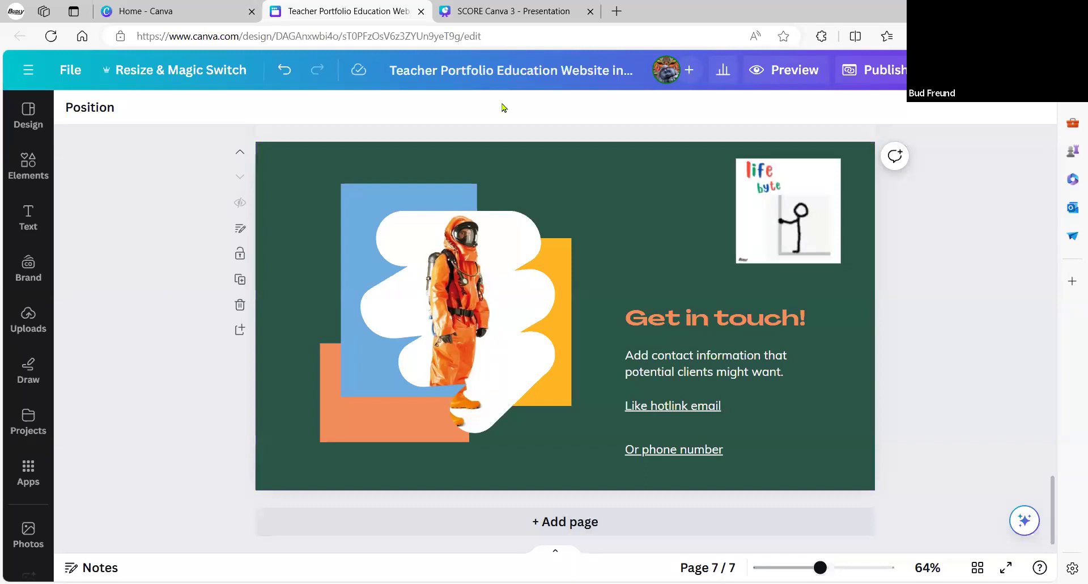
Open the SCORE NxS - 2FA design from the home page and look over all six pages together in grid view
left_click(122, 12)
left_click(439, 294)
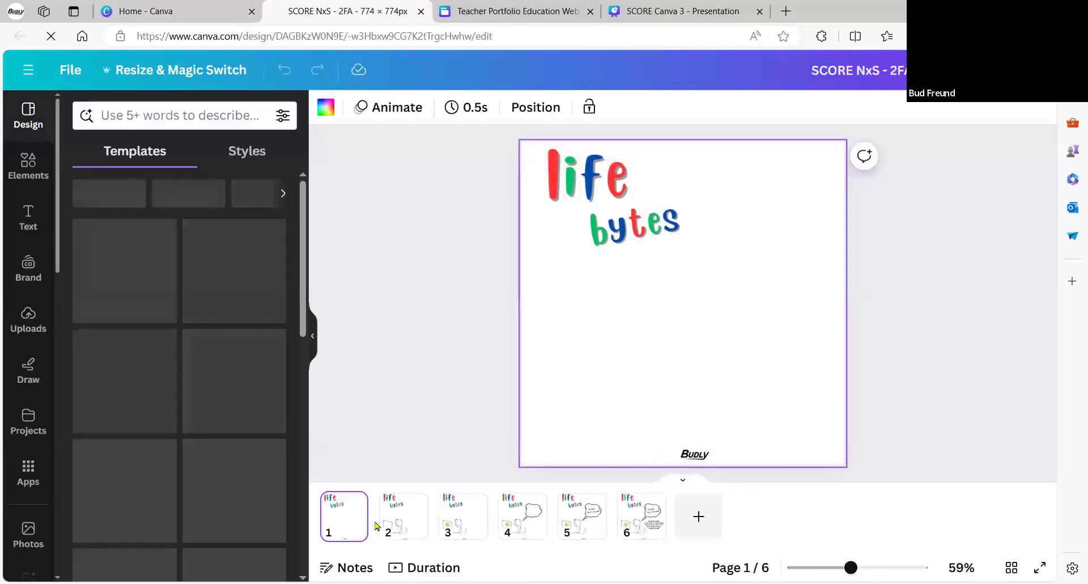
mouse_move(380, 527)
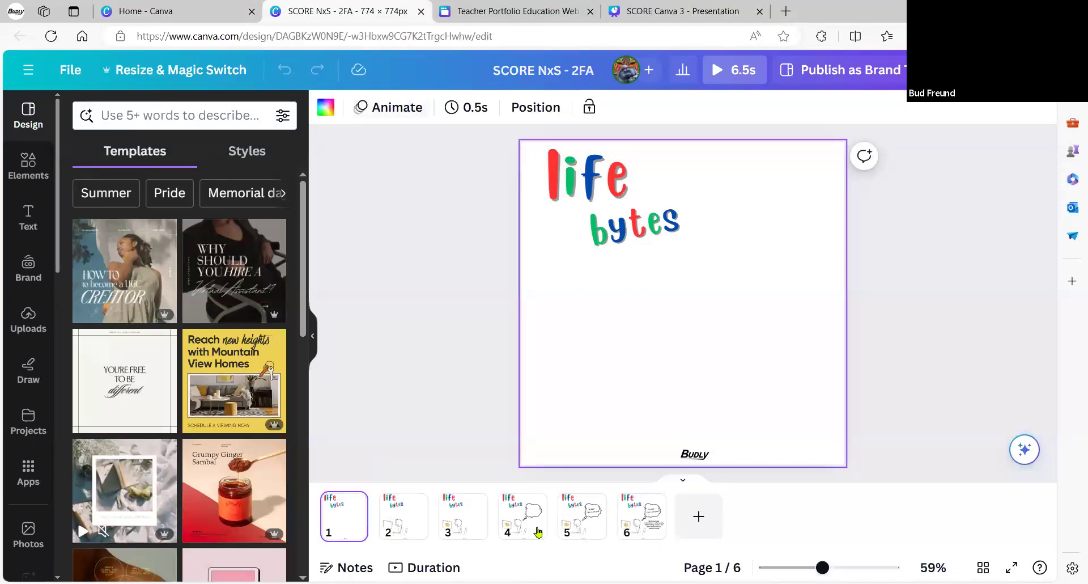
right_click(621, 501)
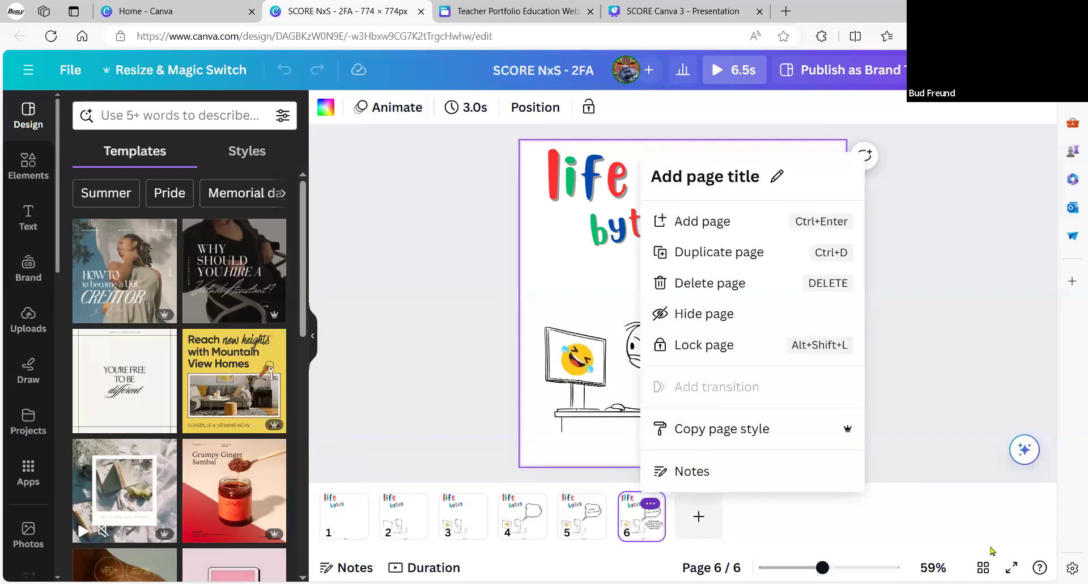
left_click(978, 567)
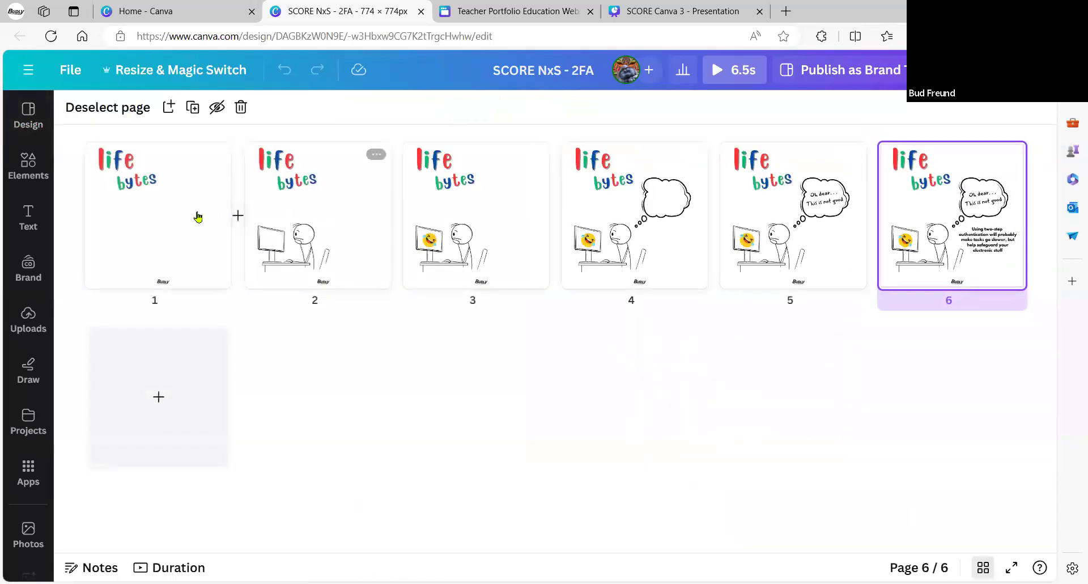
left_click(176, 225, "shift")
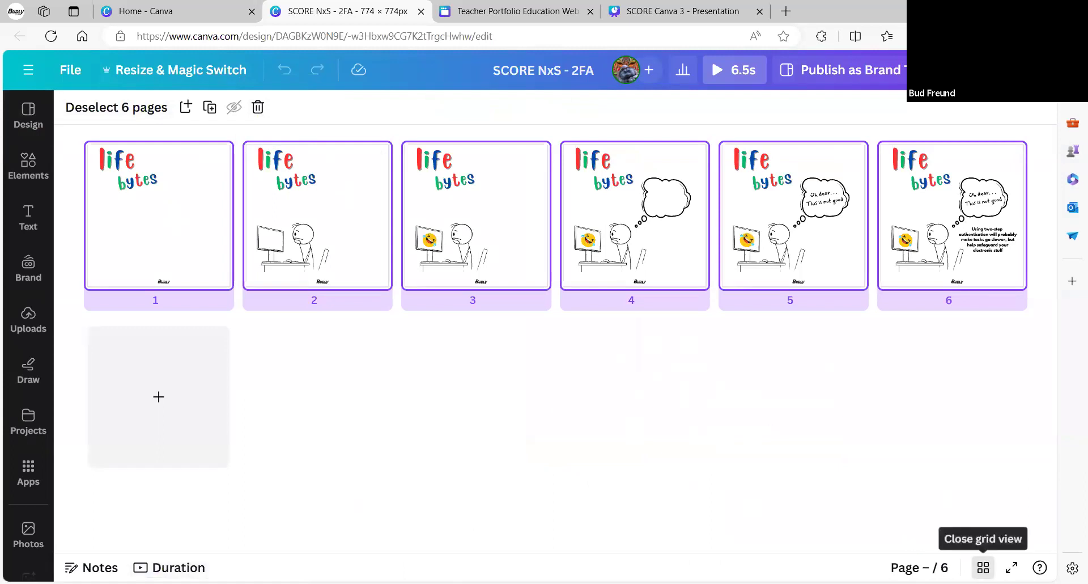
left_click(984, 567)
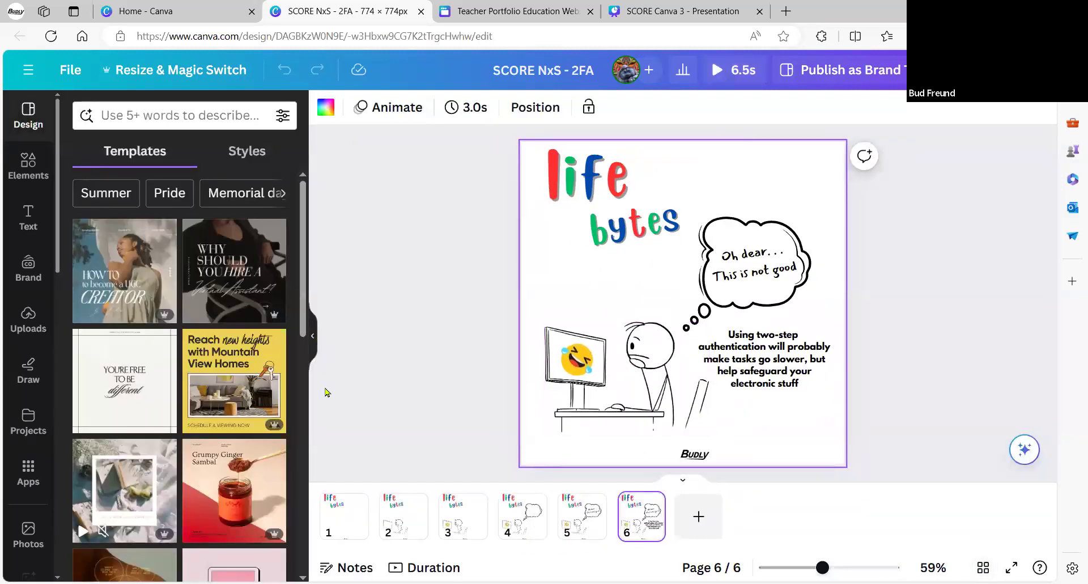
left_click(312, 335)
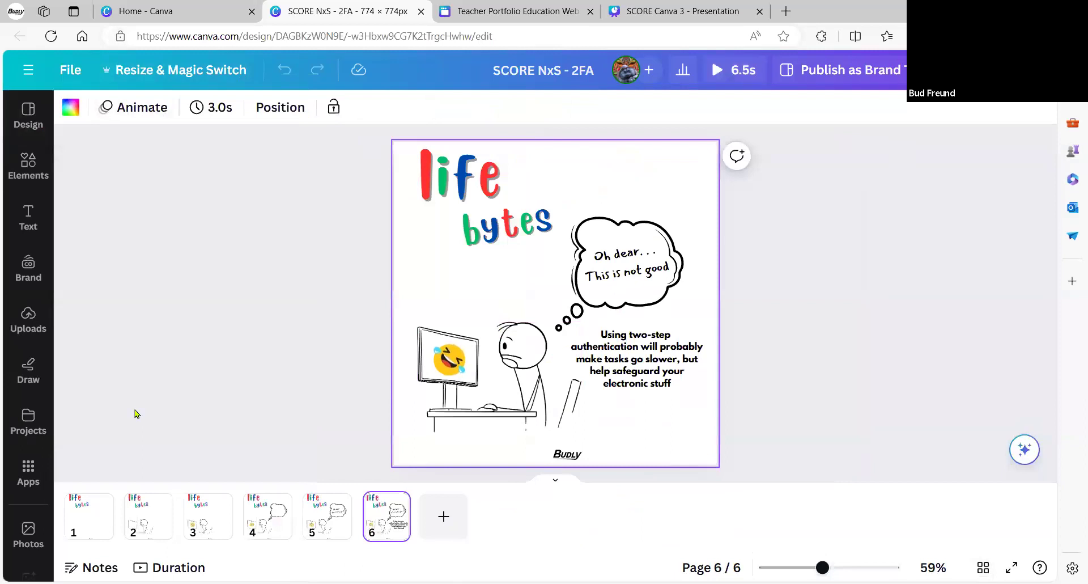
Review the page durations of the design in the timeline and inspect the timing setting of page 2
left_click(94, 522)
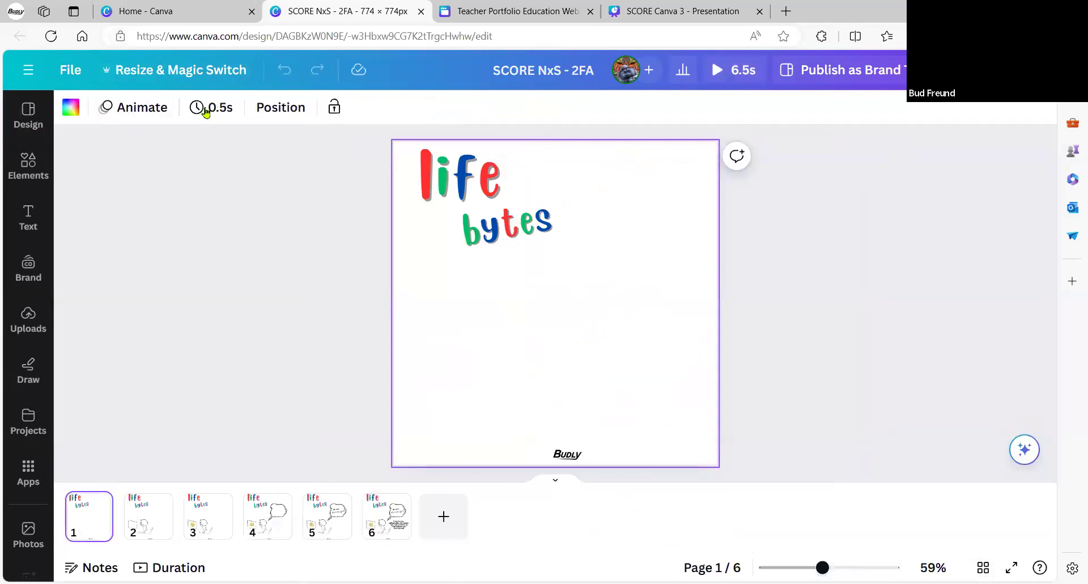
left_click(158, 518)
left_click(169, 567)
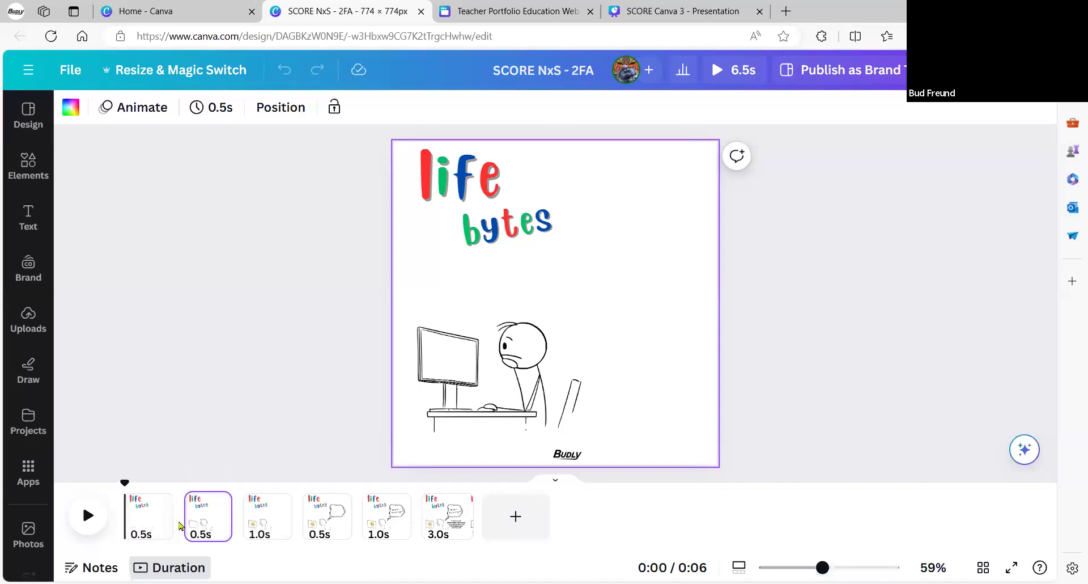
mouse_move(181, 526)
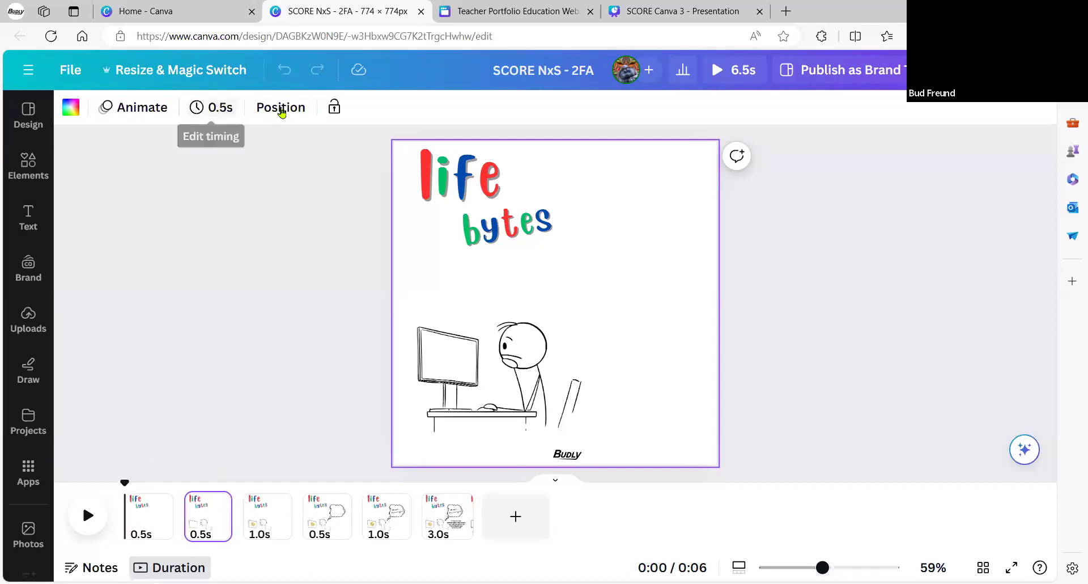
left_click(219, 107)
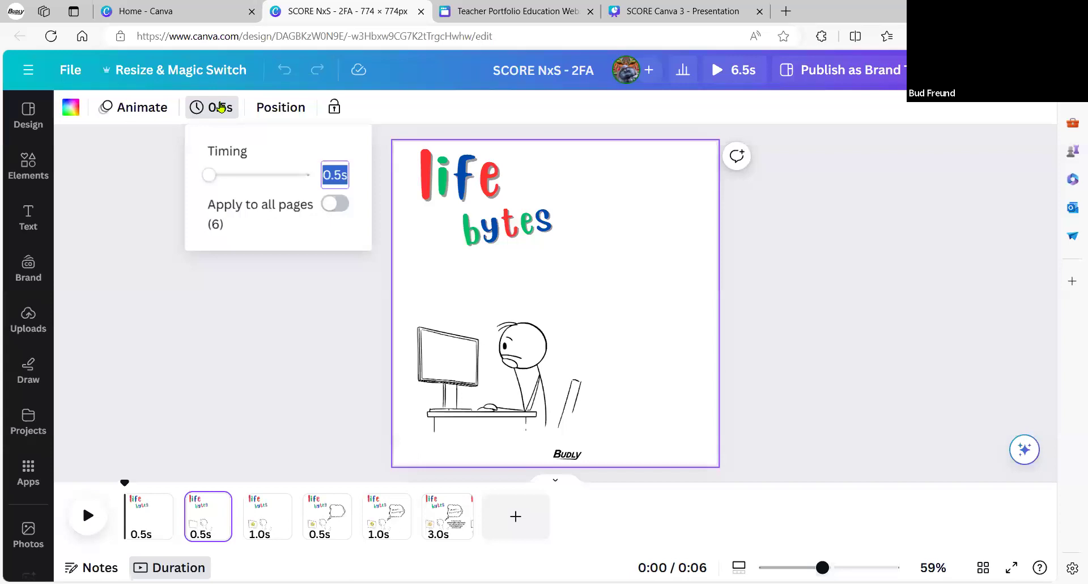
left_click(148, 224)
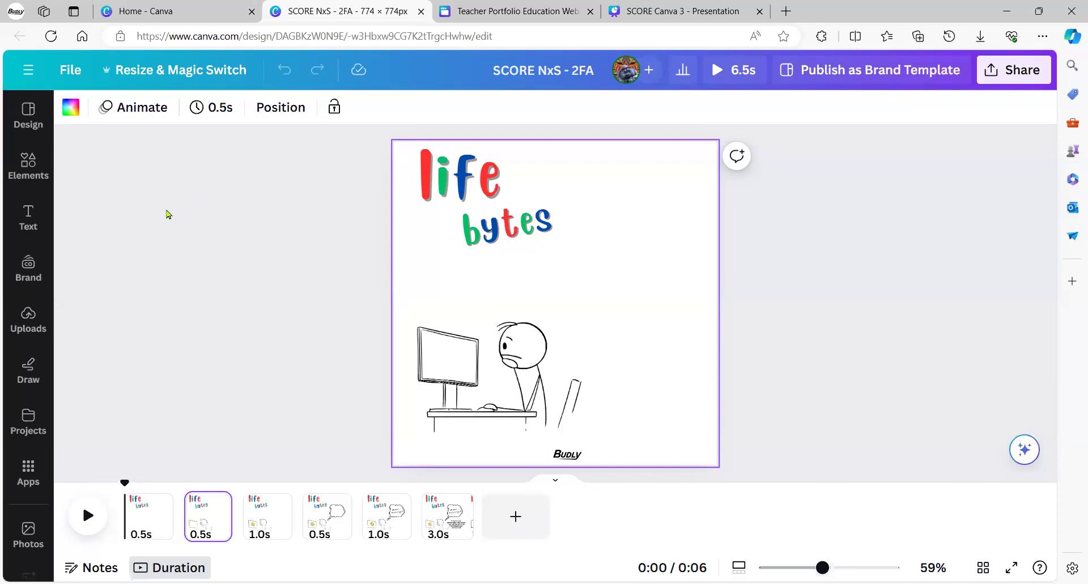
Duplicate the stick-figure computer drawing on page 2 and place three copies staggered down the right part of the page
left_click(458, 382)
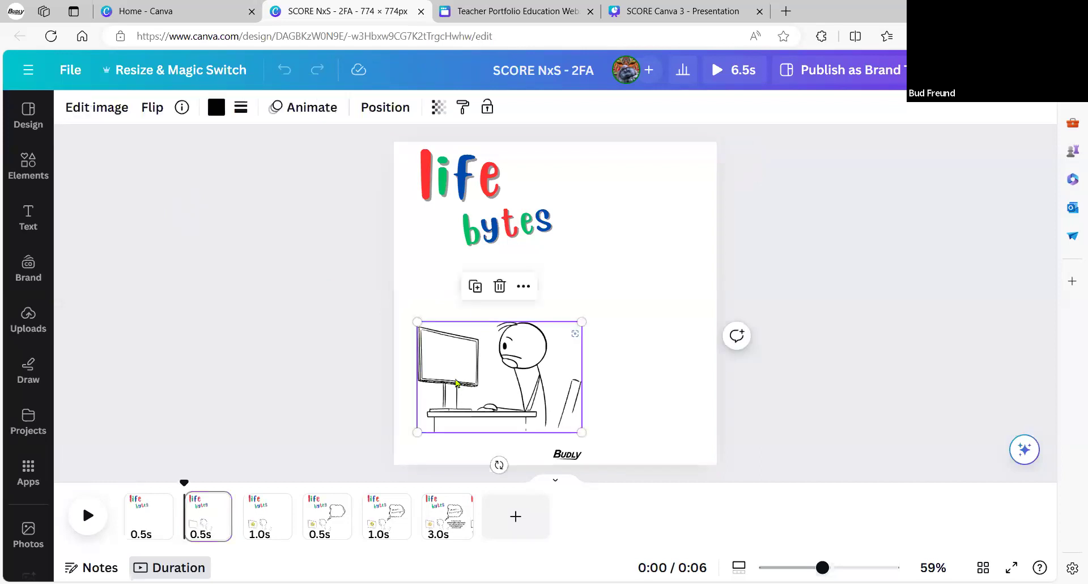
key("ctrl+d")
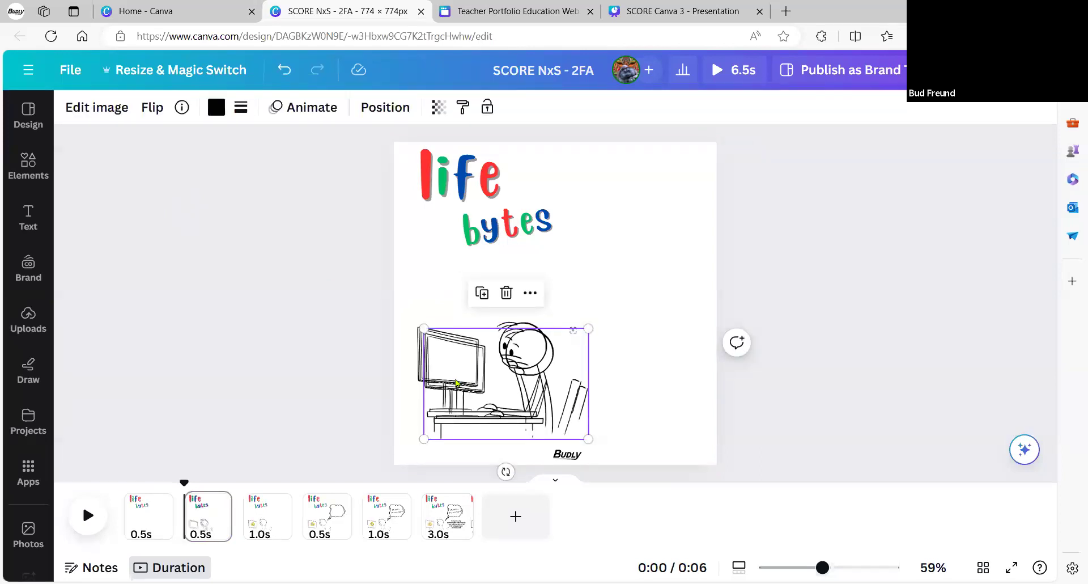
left_click_drag(544, 367, 661, 189)
left_click_drag(493, 387, 613, 396)
left_click(480, 387)
left_click_drag(481, 387, 451, 405)
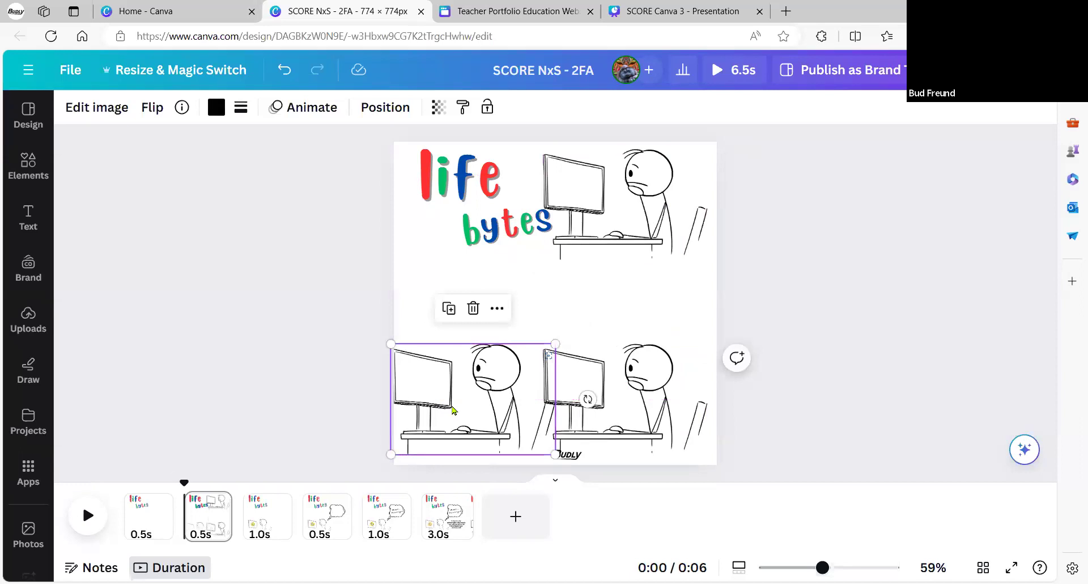
left_click_drag(491, 327, 582, 231)
Select all three stick-figure drawings on page 2 together
left_click(645, 182)
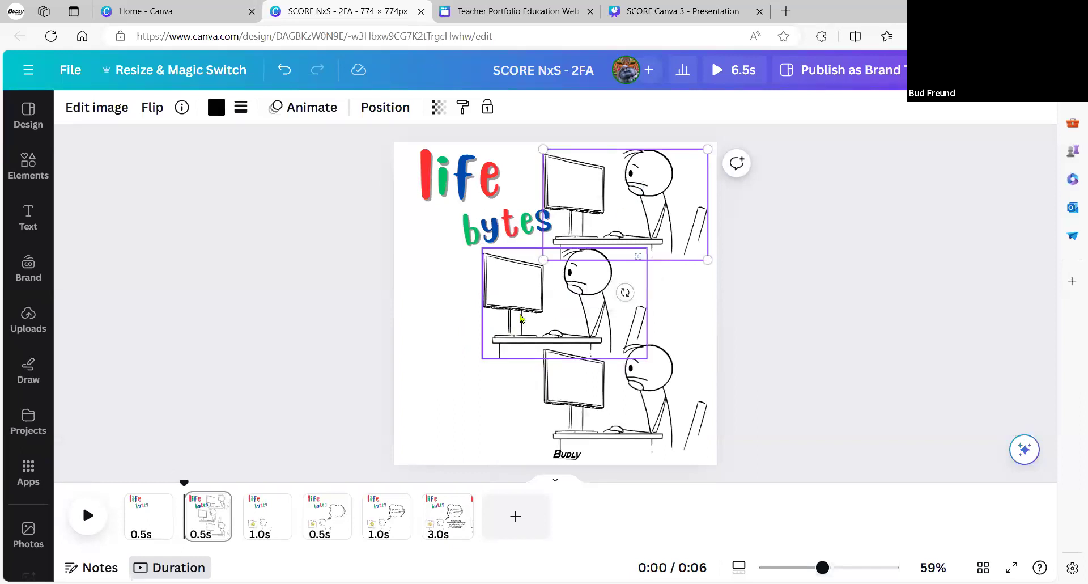
left_click(527, 309, "shift")
left_click(623, 411, "shift")
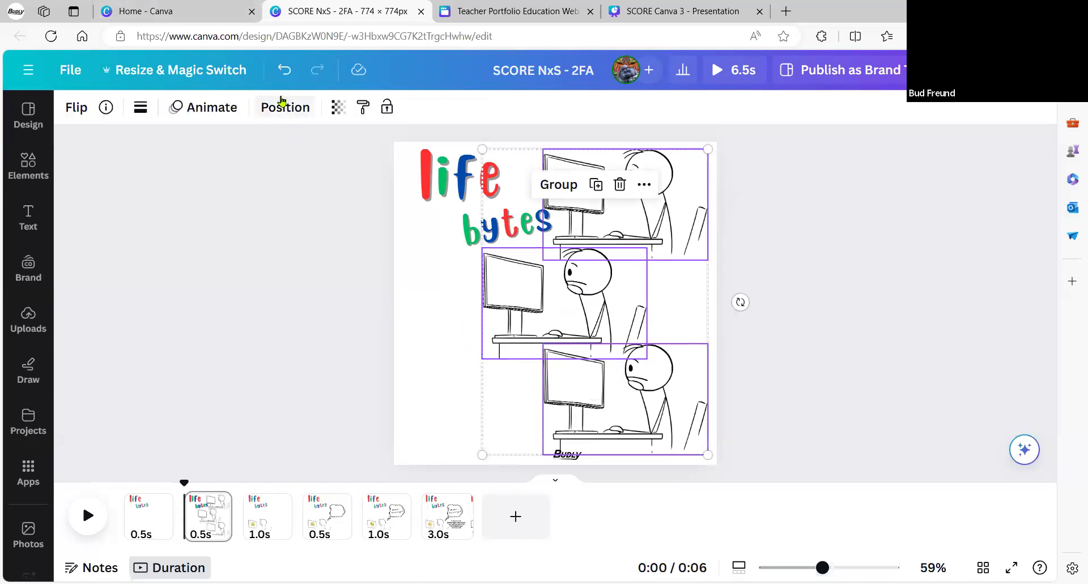
Try aligning the three selected drawings by their centers and tops, and undo the alignments
left_click(285, 109)
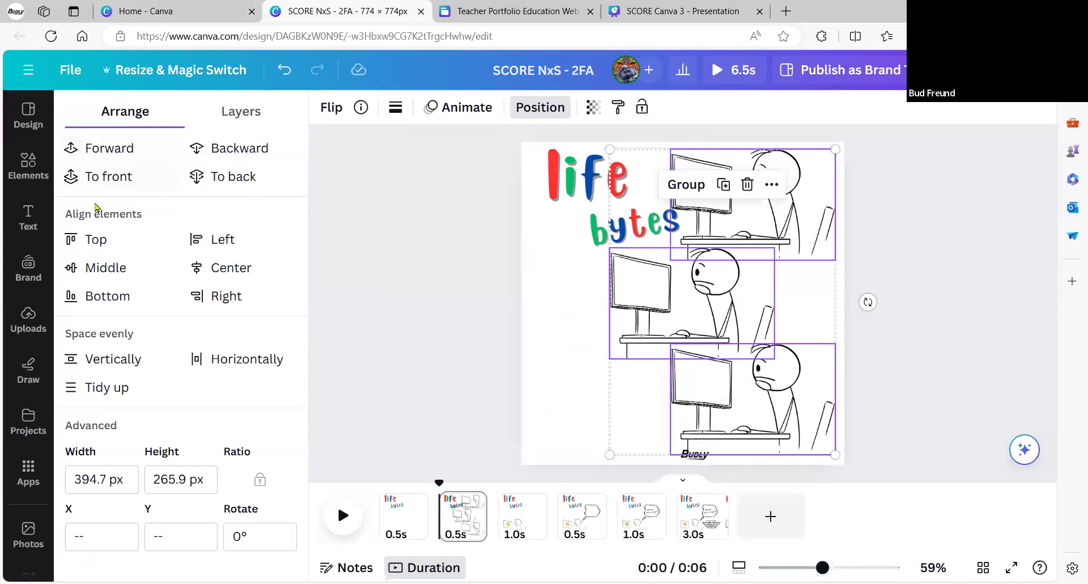
left_click(217, 275)
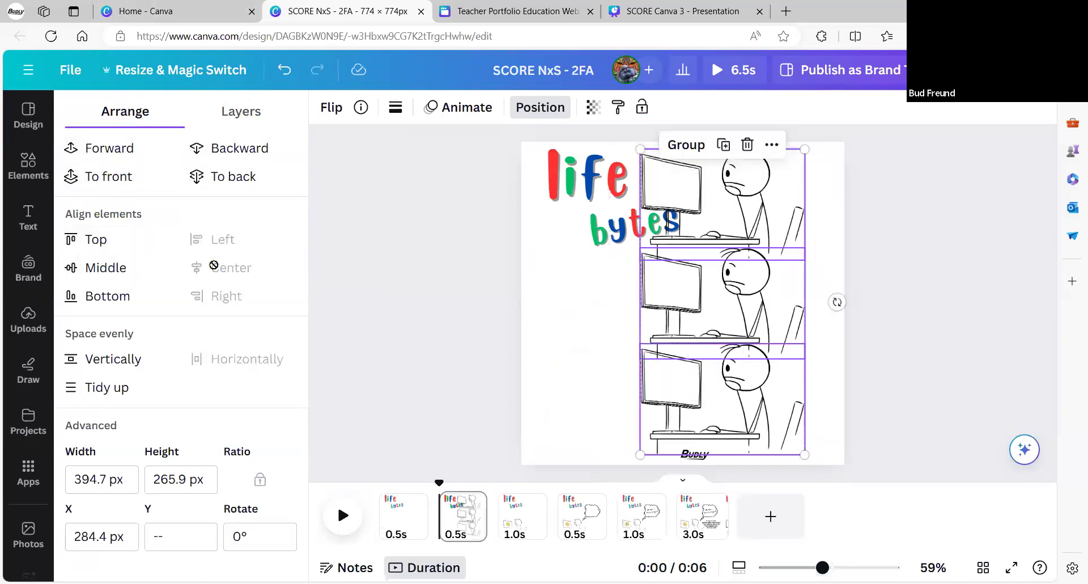
left_click(92, 237)
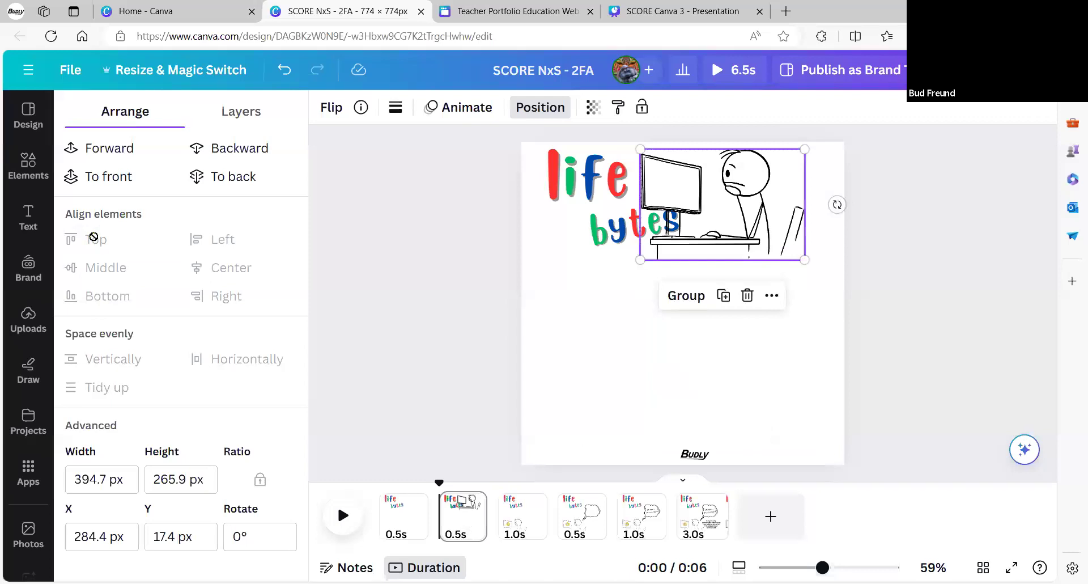
left_click(284, 70)
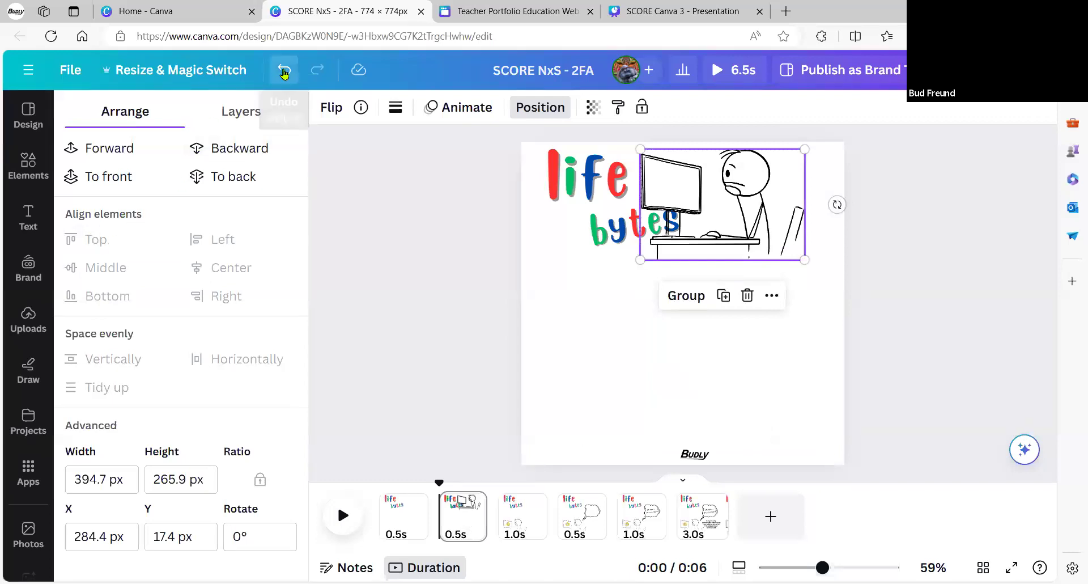
left_click(285, 74)
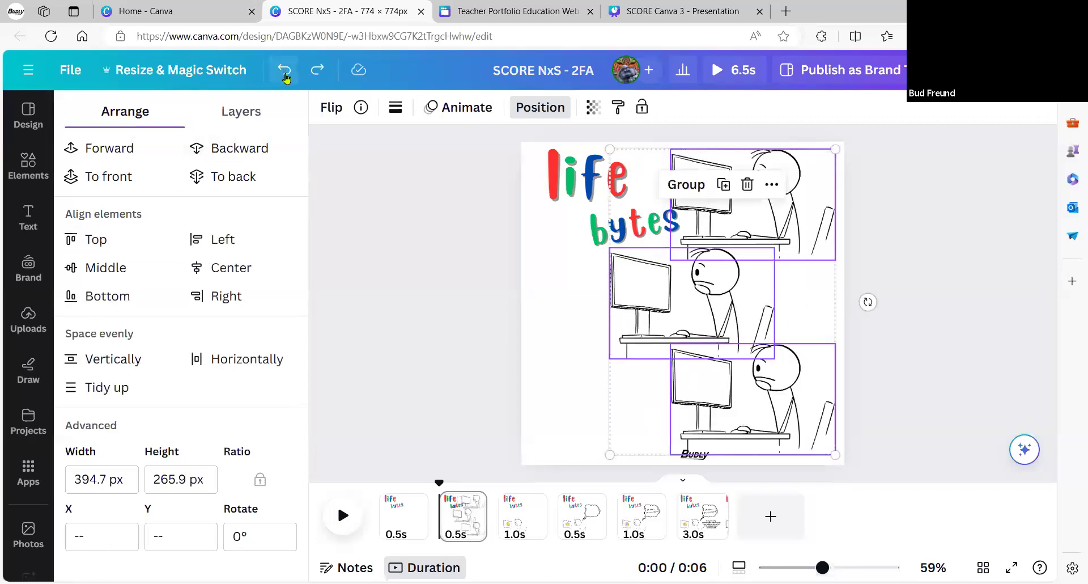
left_click(321, 76)
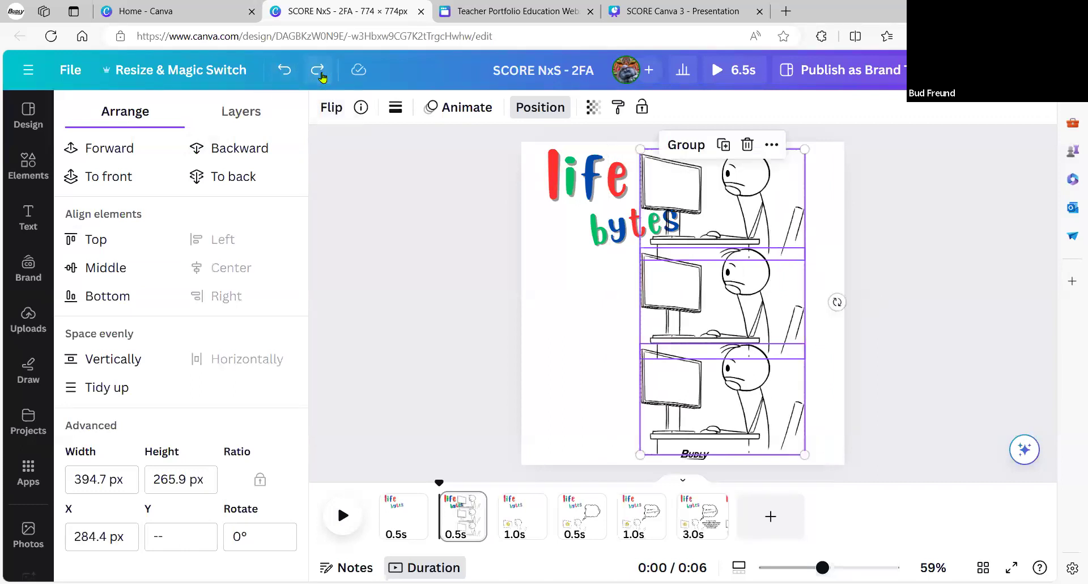
left_click(281, 76)
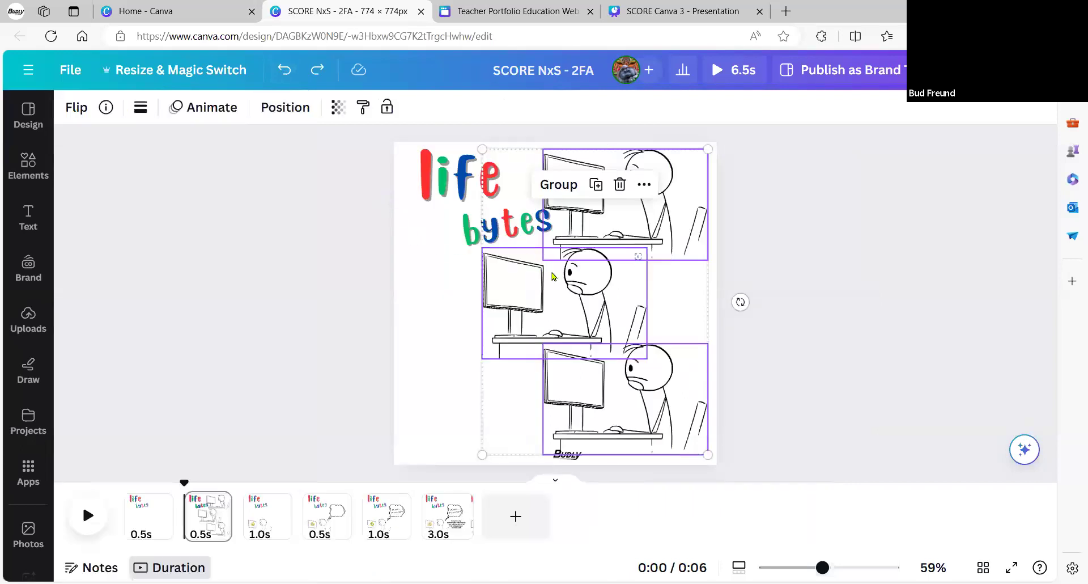
Group the three drawings and shift the group slightly to the left on page 2
left_click(564, 184)
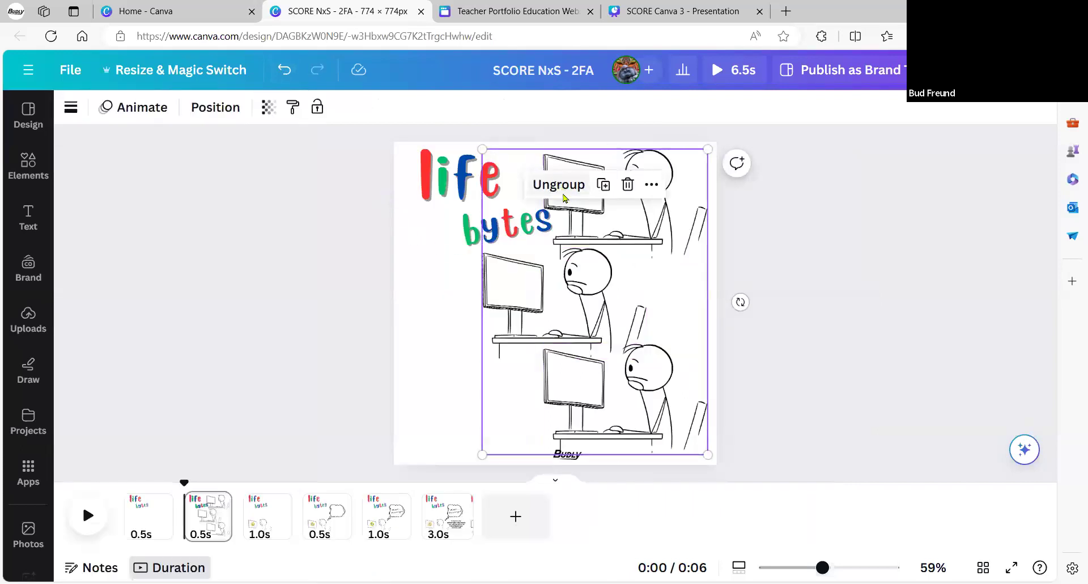
mouse_move(598, 299)
left_mouse_down()
mouse_move(547, 300)
mouse_move(598, 300)
mouse_move(585, 301)
left_mouse_up()
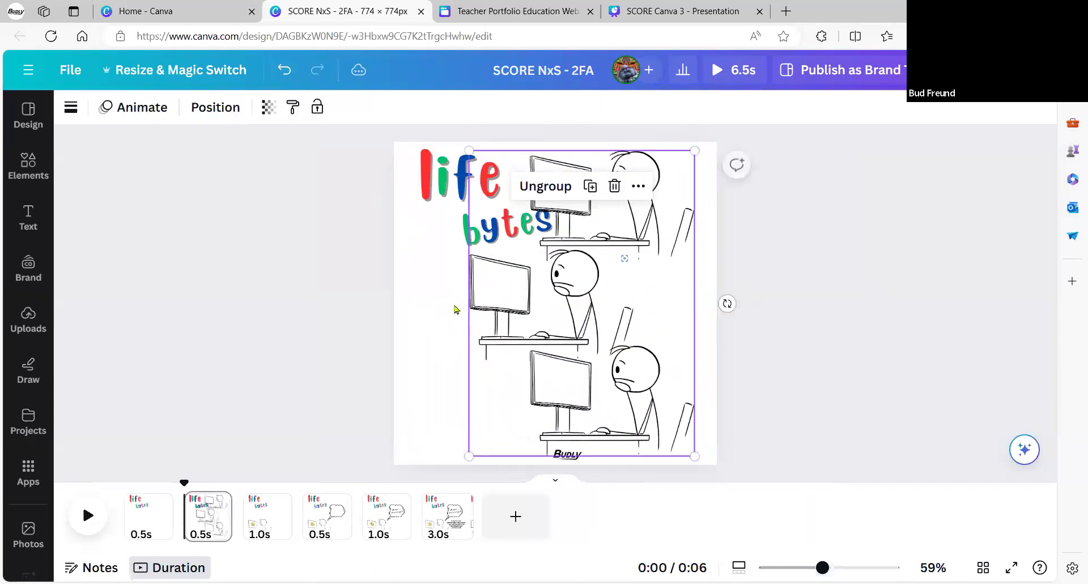
left_click(430, 322)
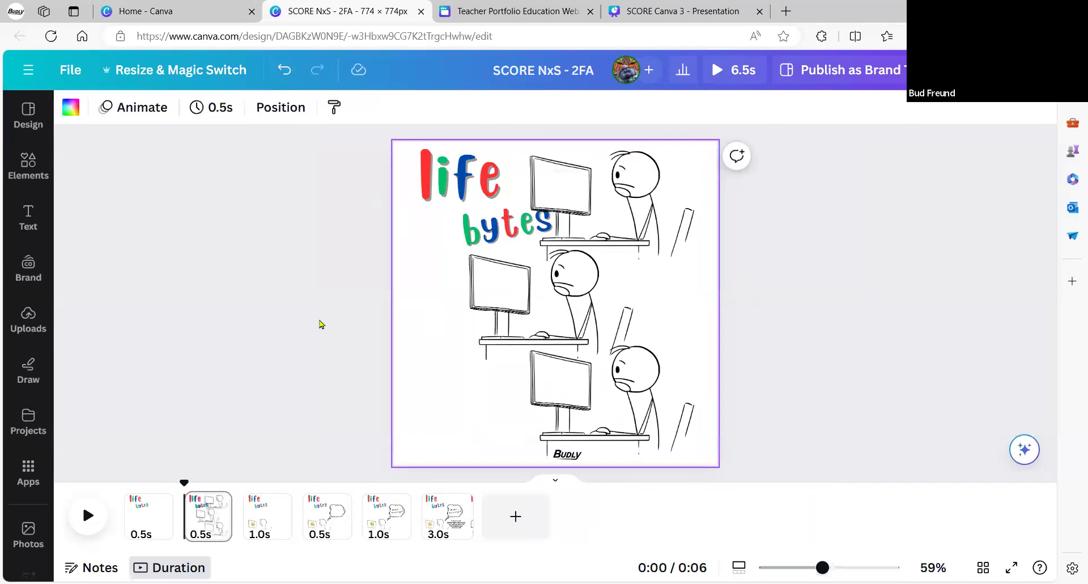
left_click(319, 325)
Move the grouped drawings slightly right and down, and ungroup them
left_click(566, 336)
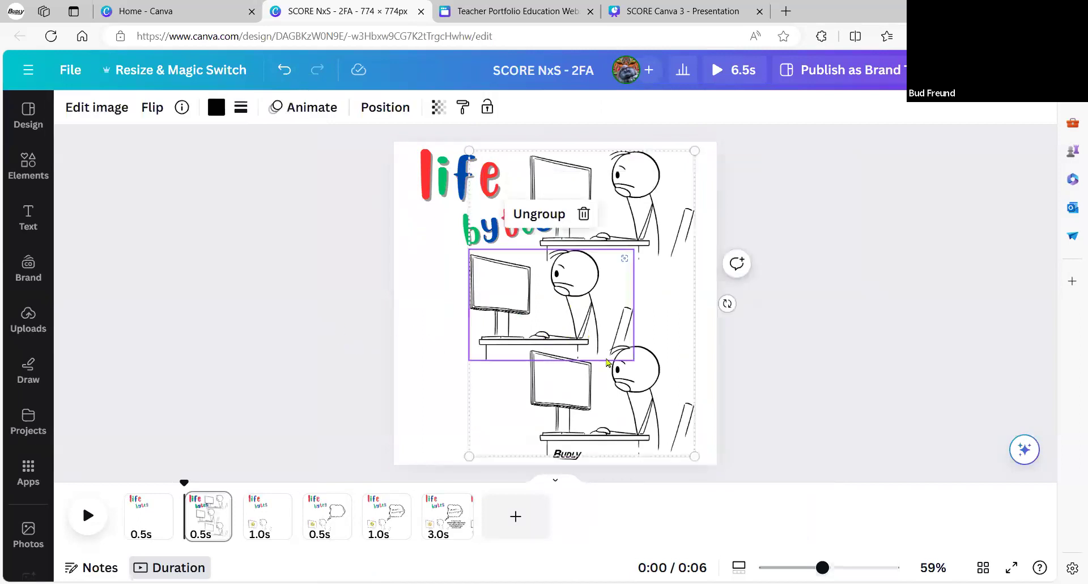
mouse_move(486, 410)
left_mouse_down()
mouse_move(448, 392)
mouse_move(498, 405)
mouse_move(485, 404)
left_mouse_up()
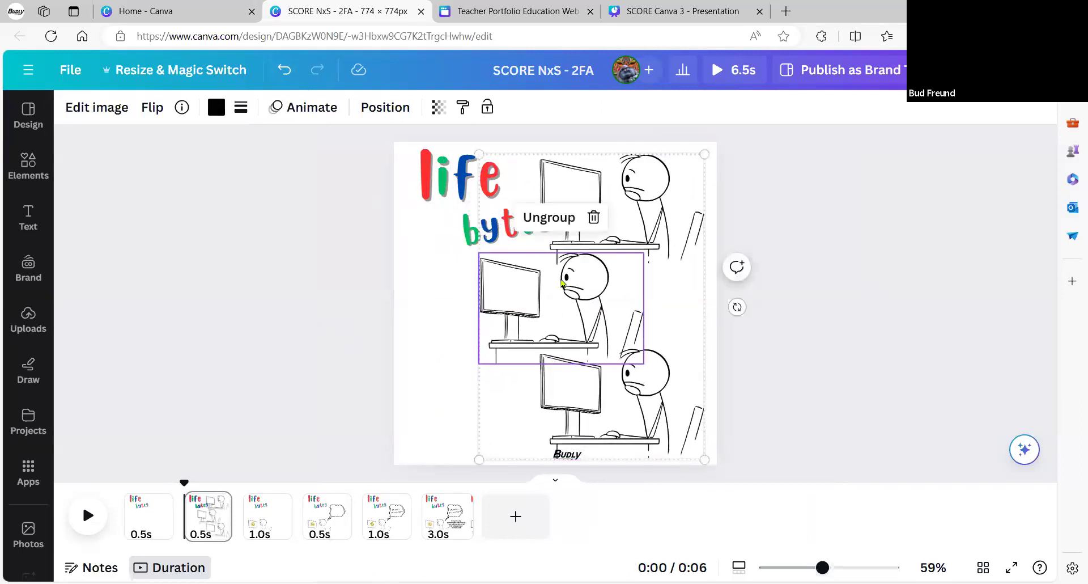
left_click(565, 217)
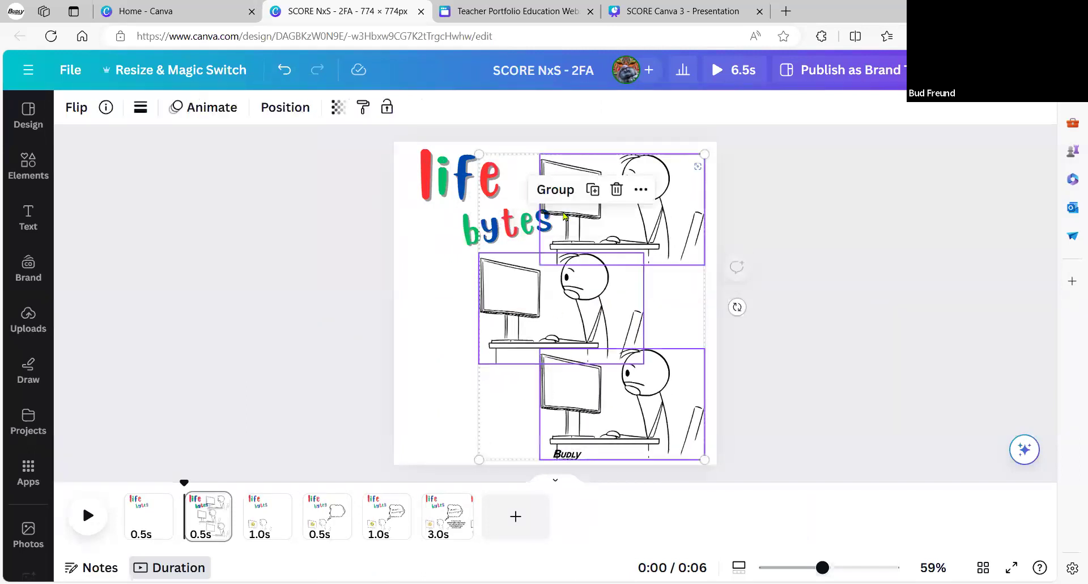
left_click(246, 197)
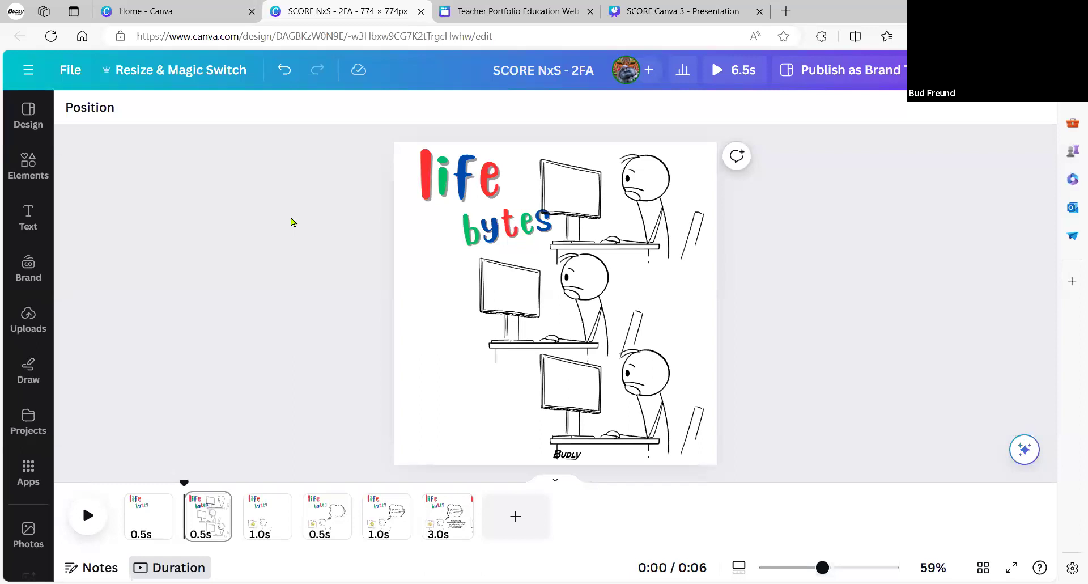
Look through the colors available for the bottom stick-figure drawing, leaving its color unchanged, and deselect it
left_click(427, 196)
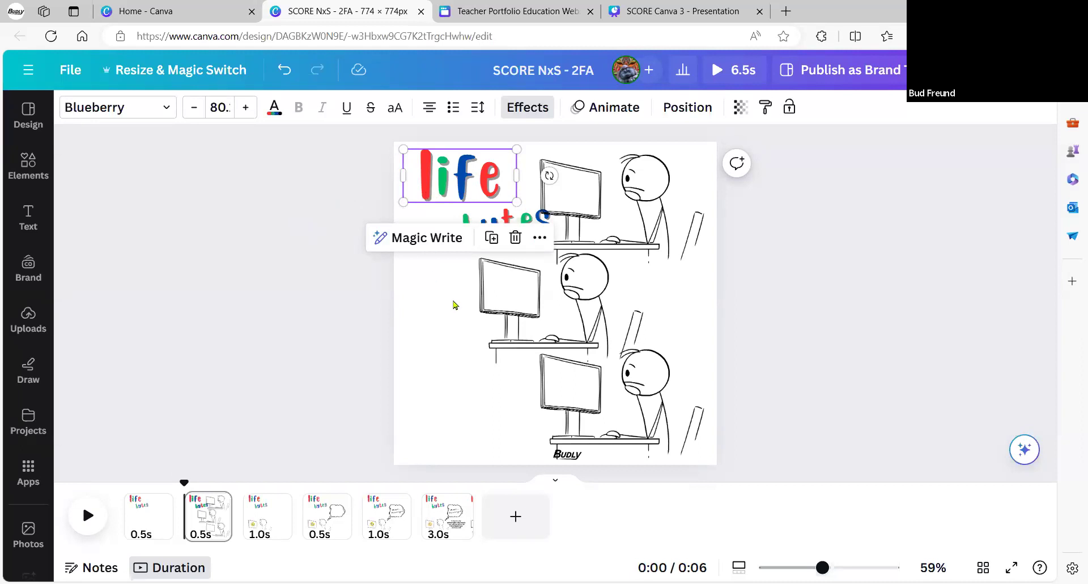
left_click(428, 388)
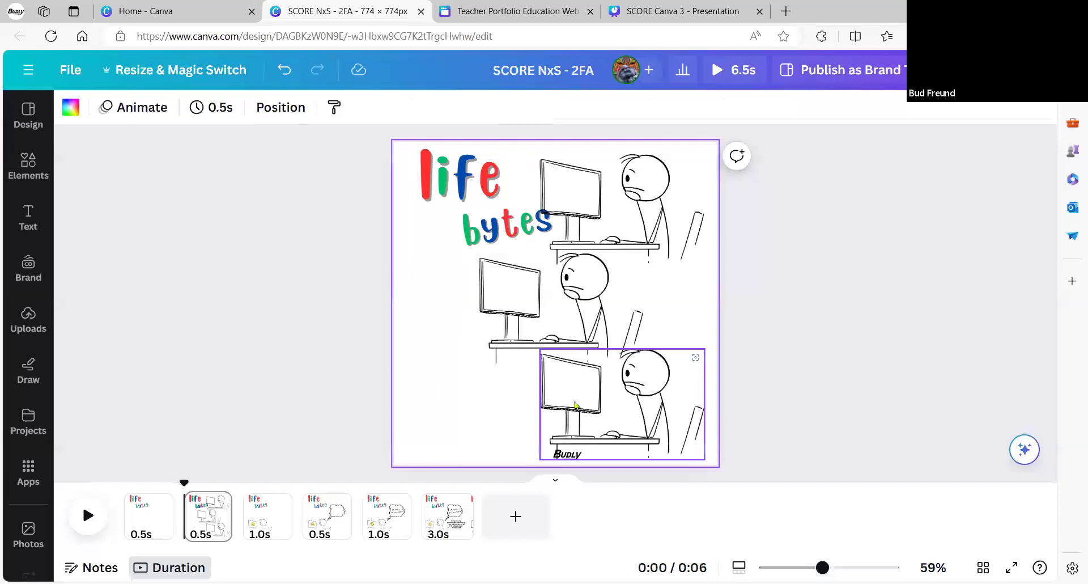
left_click(576, 406)
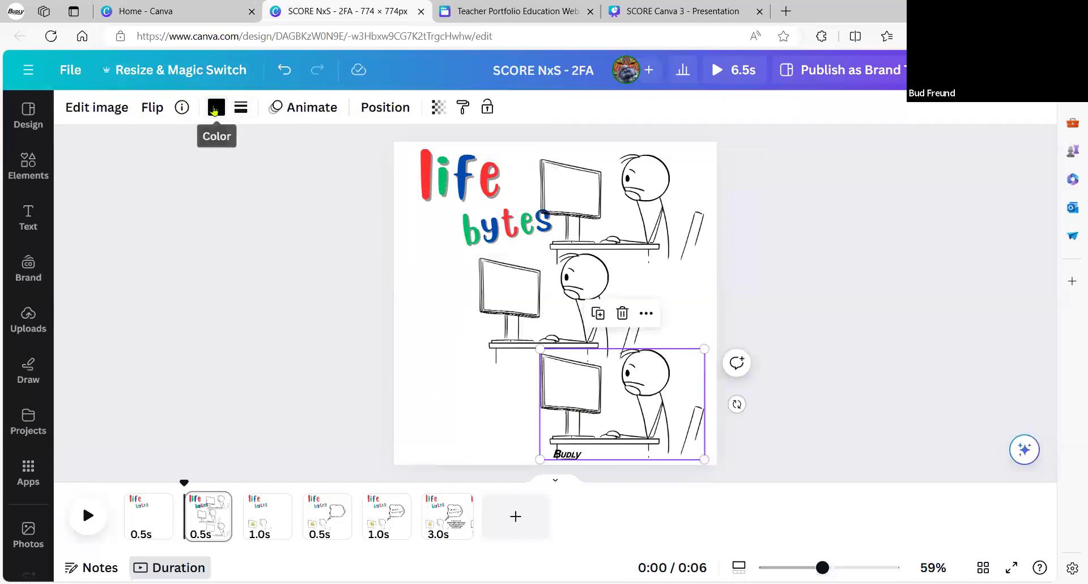
left_click(215, 109)
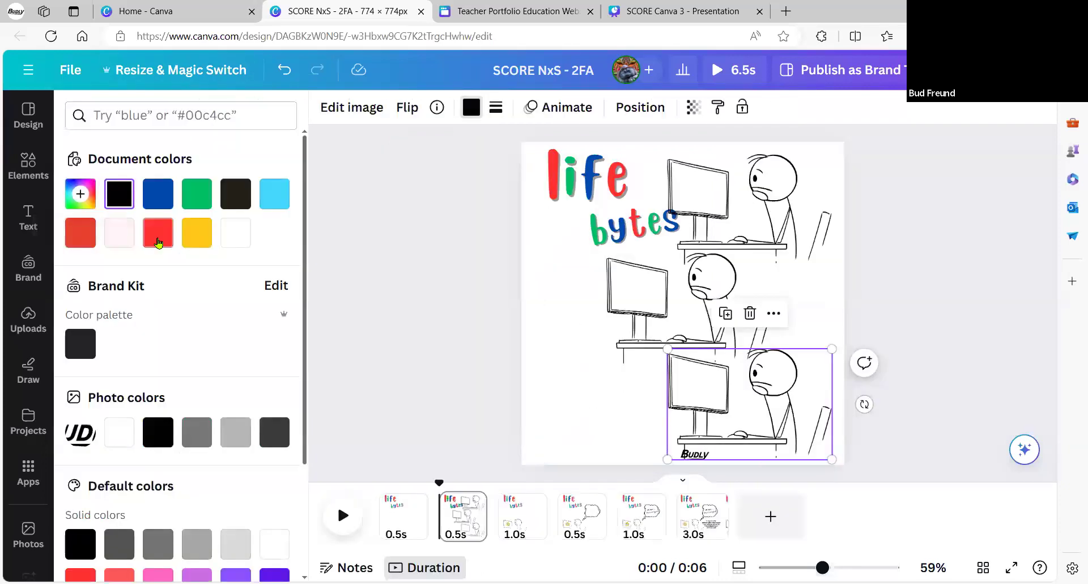
scroll(129, 236, "down", 3)
scroll(129, 235, "up", 2)
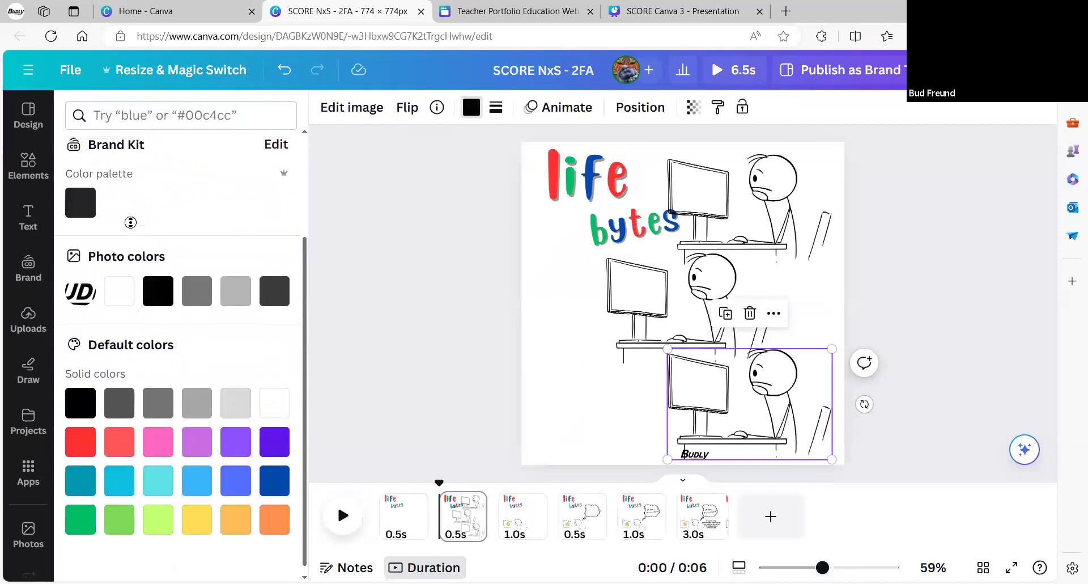
left_click(369, 238)
left_click_drag(398, 341, 492, 440)
left_click(227, 227)
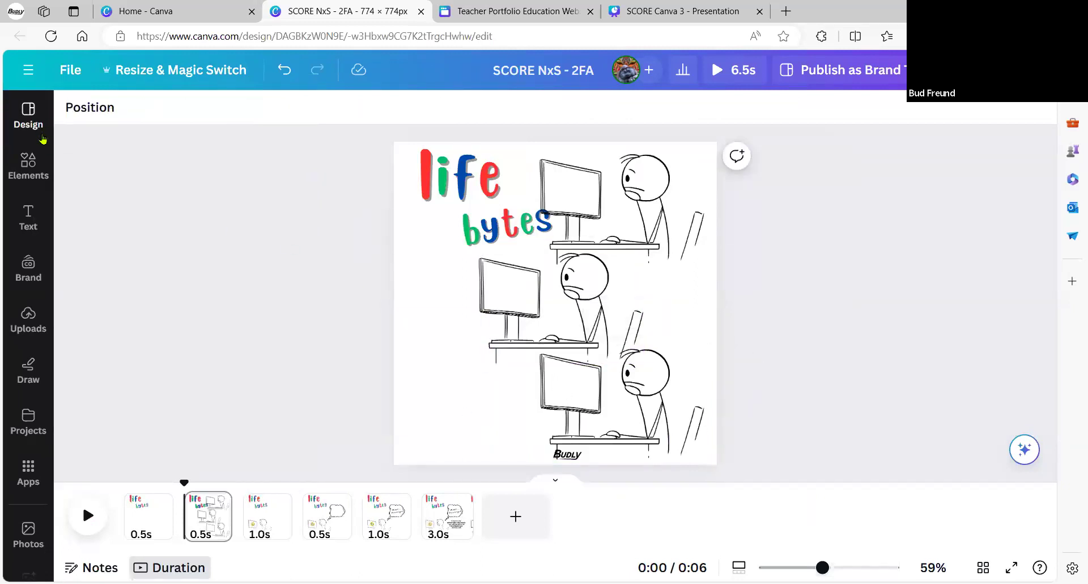
Search the elements for "sq", add a rectangle shape to page 2, and place it beside the bottom drawing's monitor
left_click(28, 165)
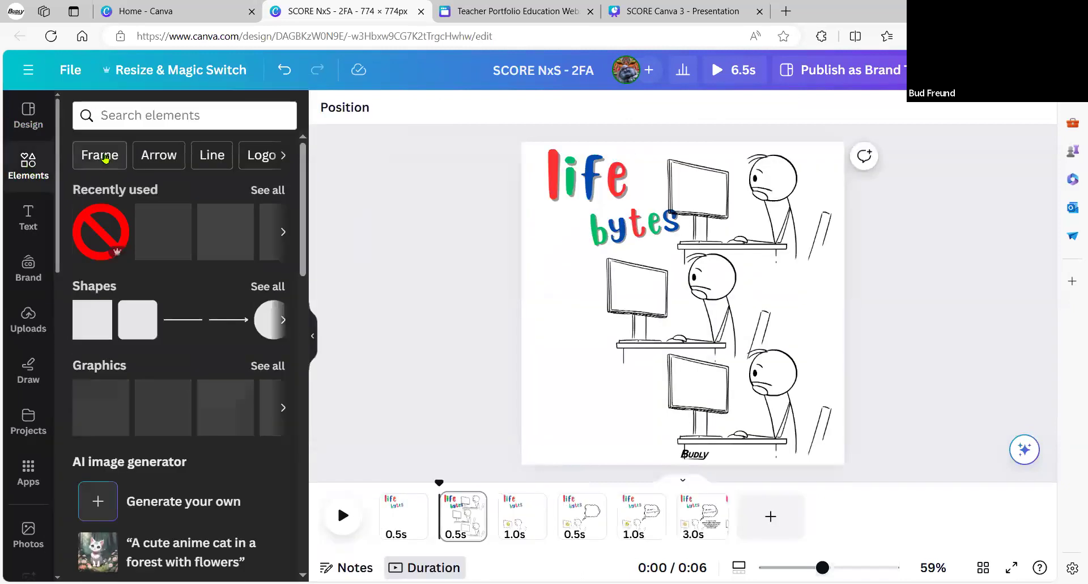
left_click(161, 114)
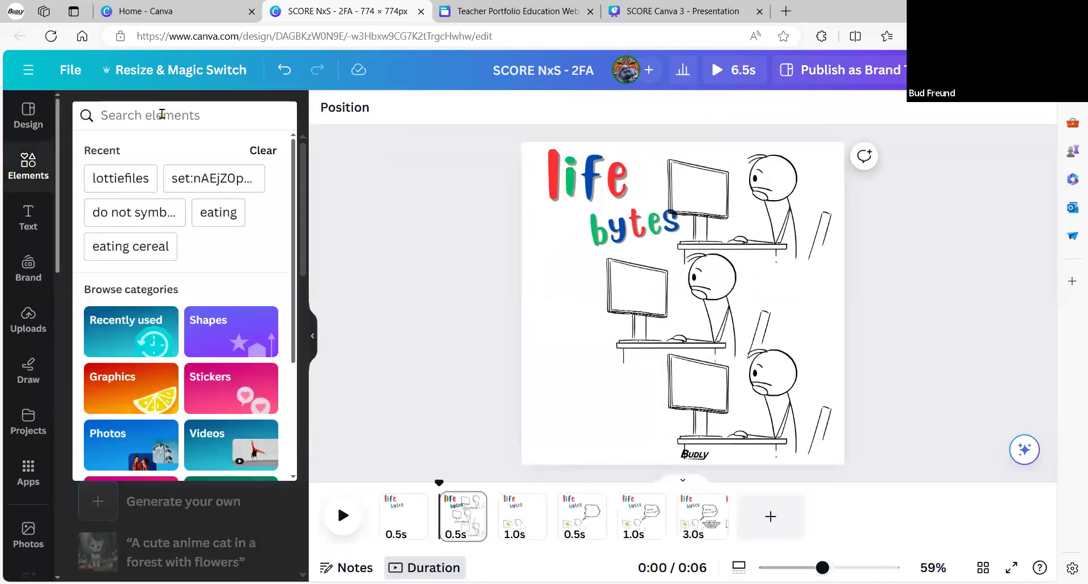
type("sq")
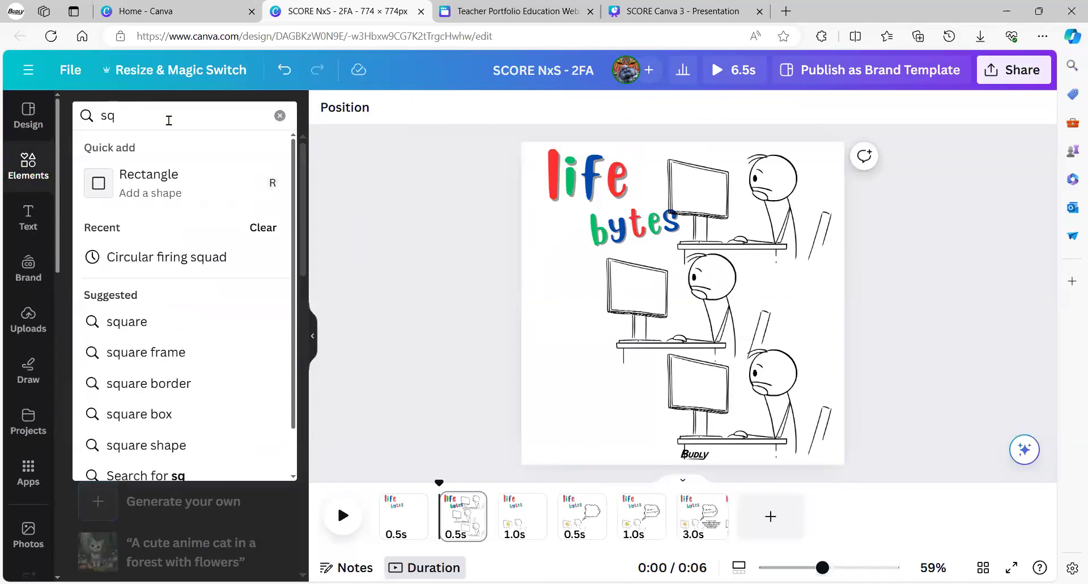
left_click(165, 182)
left_click_drag(697, 301, 609, 395)
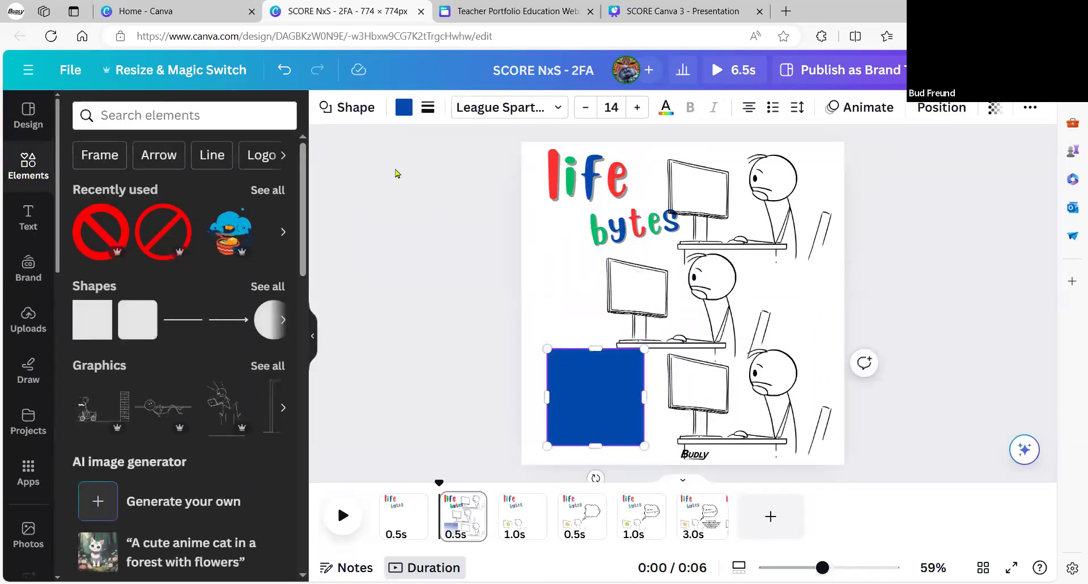
Fill the square with the purple-to-orange gradient from the default colors
left_click(403, 107)
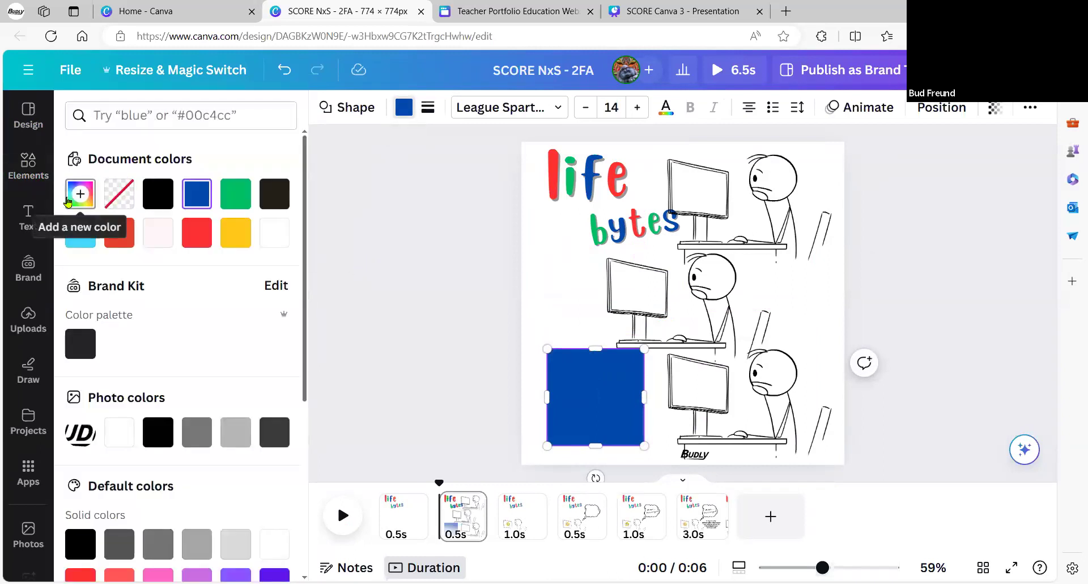
scroll(160, 245, "down", 5)
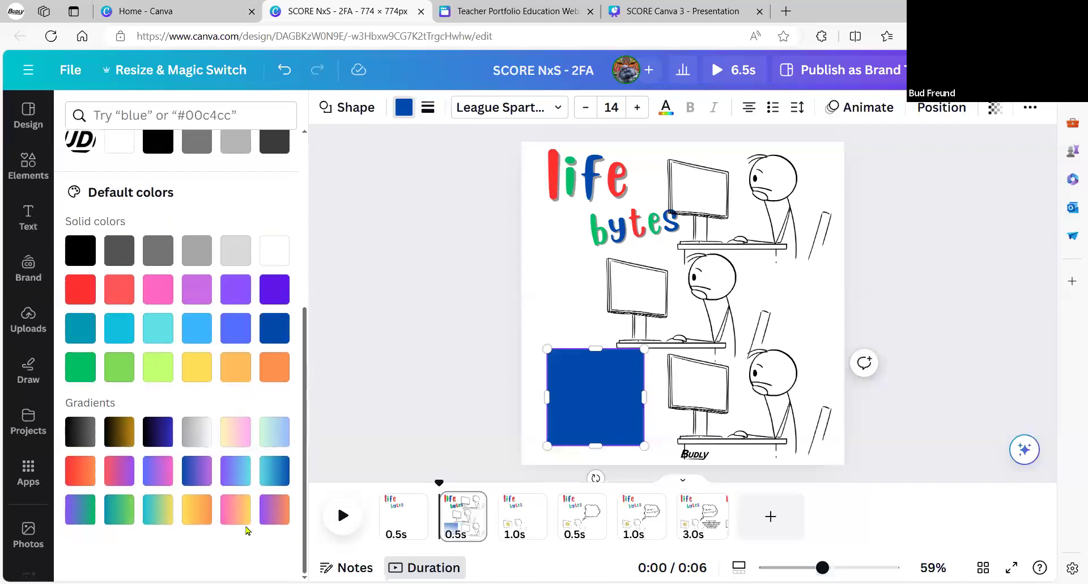
left_click(270, 513)
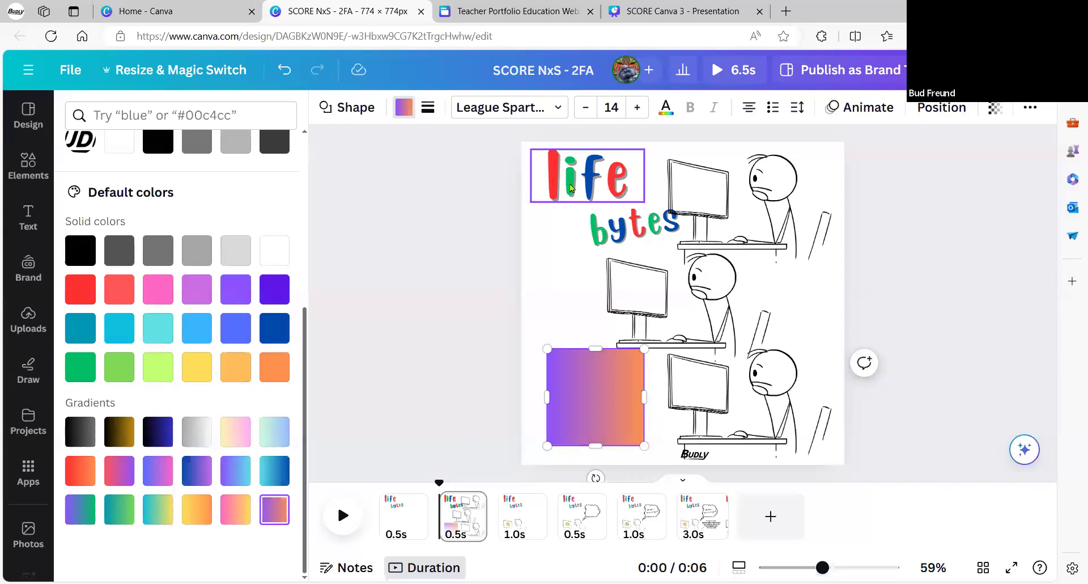
Overlap the top drawing with the gradient square and reorder the square's layer to sit directly beneath the three drawings
left_click_drag(754, 198, 723, 226)
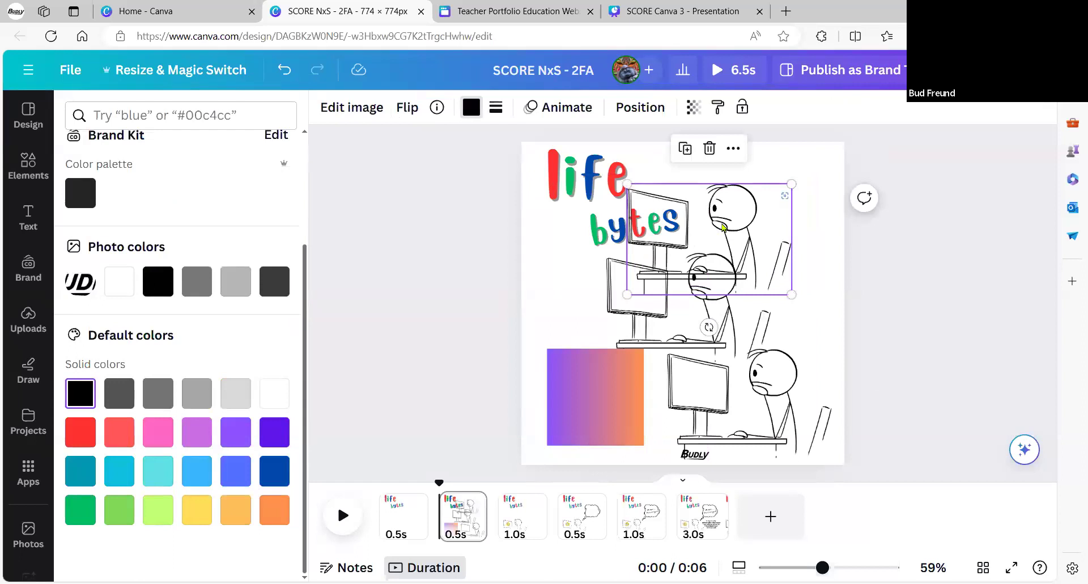
mouse_move(589, 417)
left_mouse_down()
mouse_move(649, 276)
mouse_move(759, 258)
left_mouse_up()
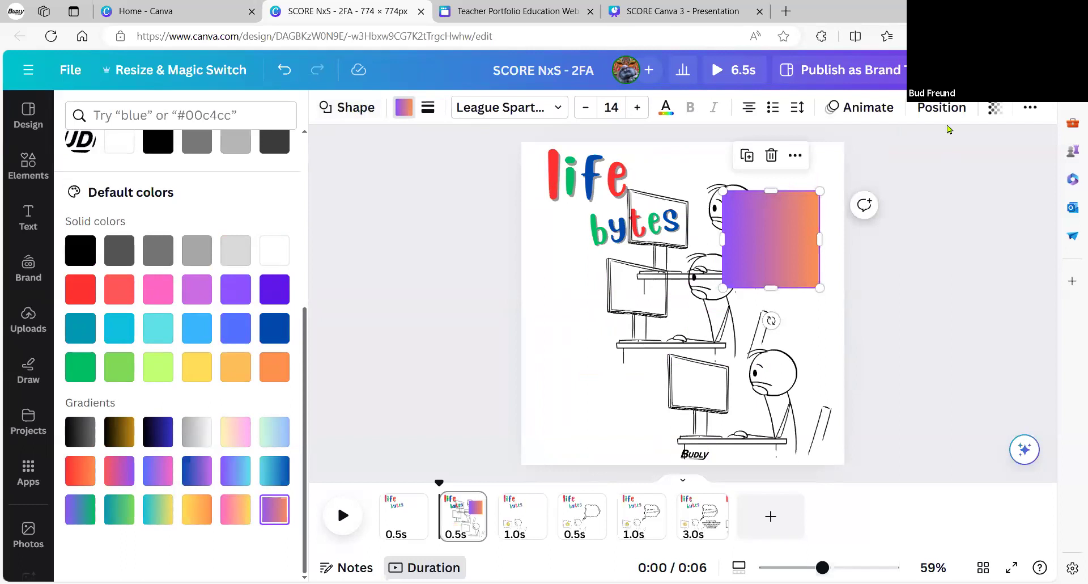
left_click(941, 107)
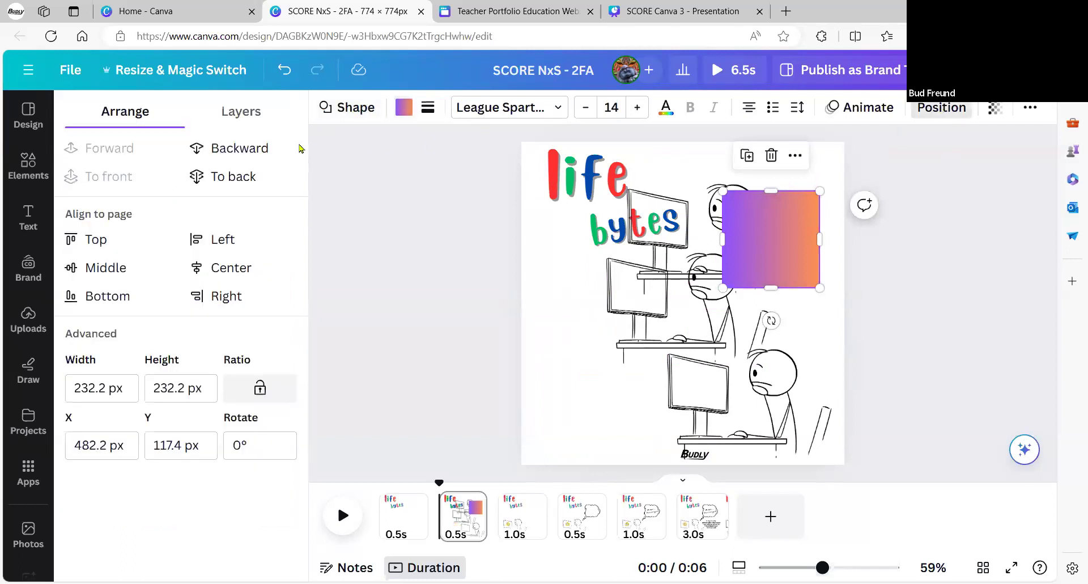
left_click(240, 112)
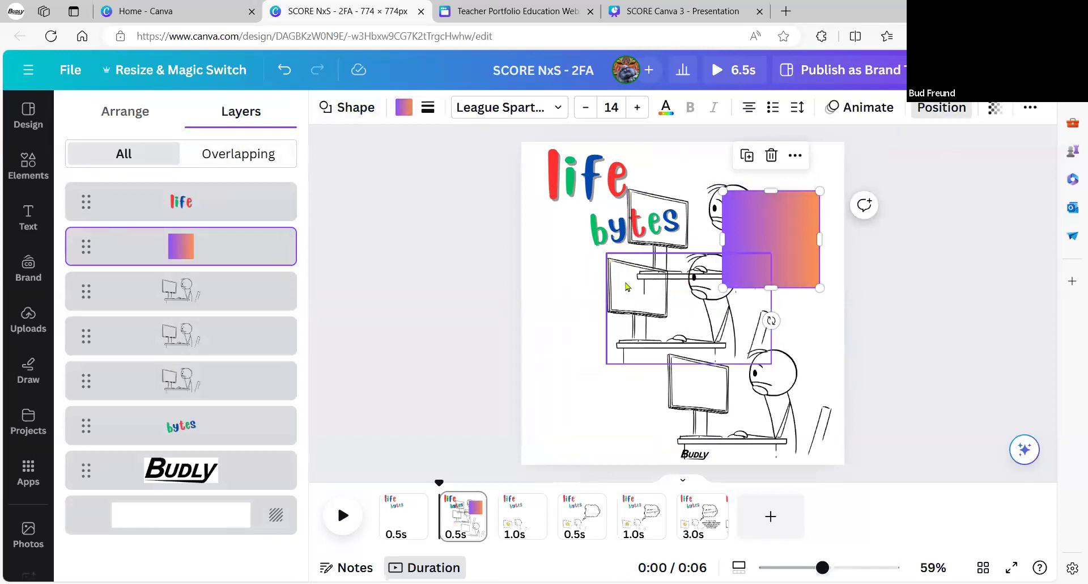
left_click_drag(75, 248, 69, 403)
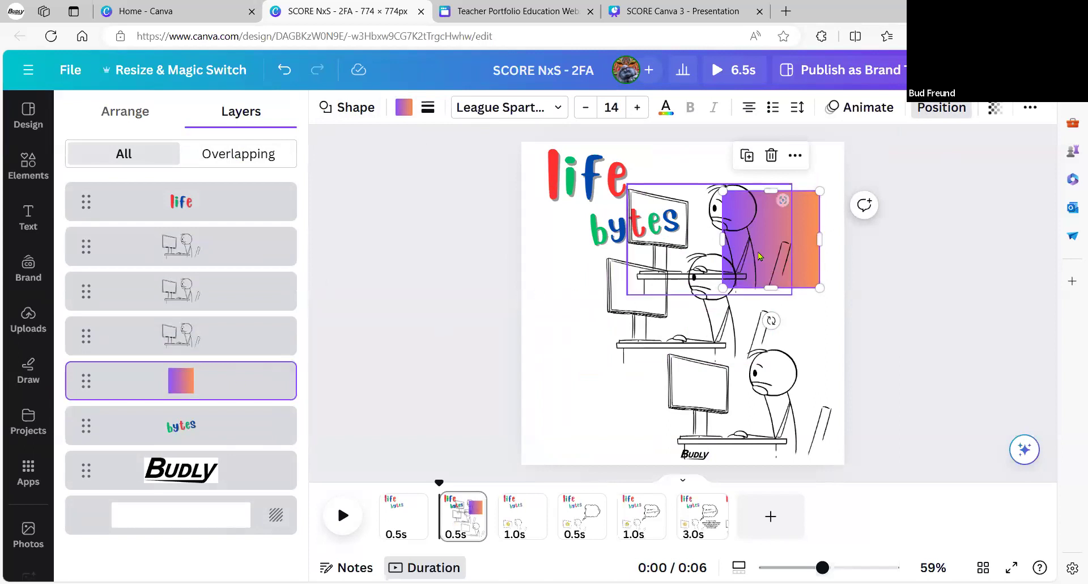
Move the gradient square down beside the middle drawing and reposition the top drawing so it overlaps the square's upper-left corner
left_click_drag(812, 263, 796, 260)
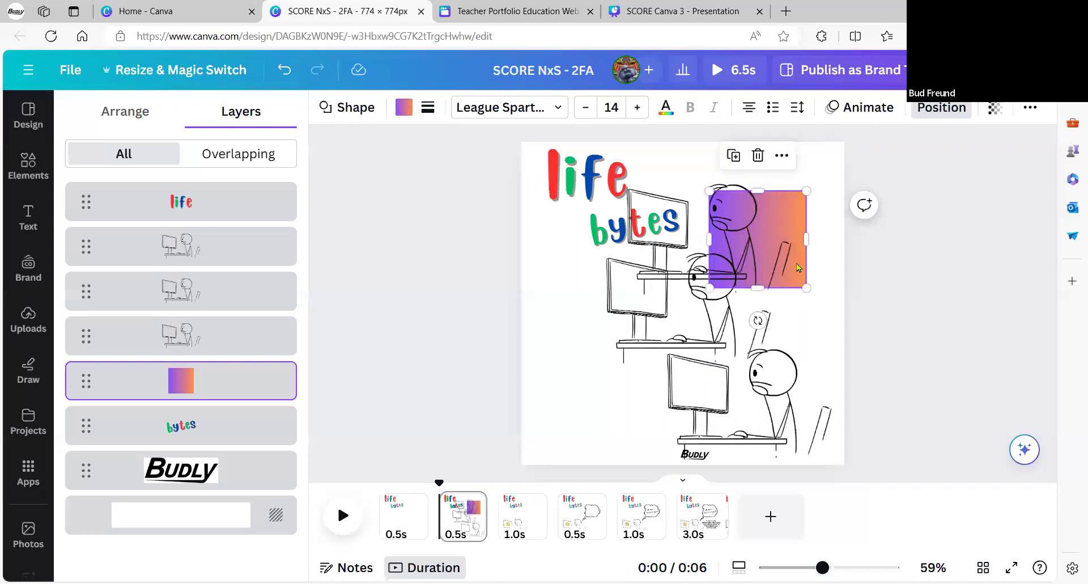
mouse_move(732, 228)
left_mouse_down()
mouse_move(765, 256)
mouse_move(762, 247)
mouse_move(753, 274)
left_mouse_up()
left_click(742, 199)
mouse_move(757, 186)
left_mouse_down()
mouse_move(762, 176)
mouse_move(776, 239)
mouse_move(769, 171)
mouse_move(770, 236)
mouse_move(754, 225)
left_mouse_up()
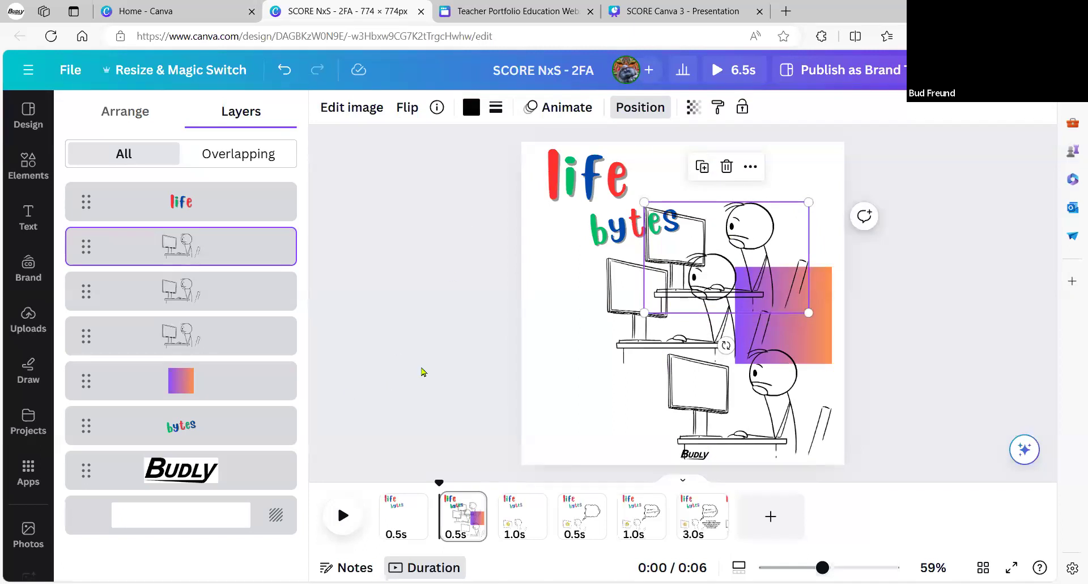
key("Escape")
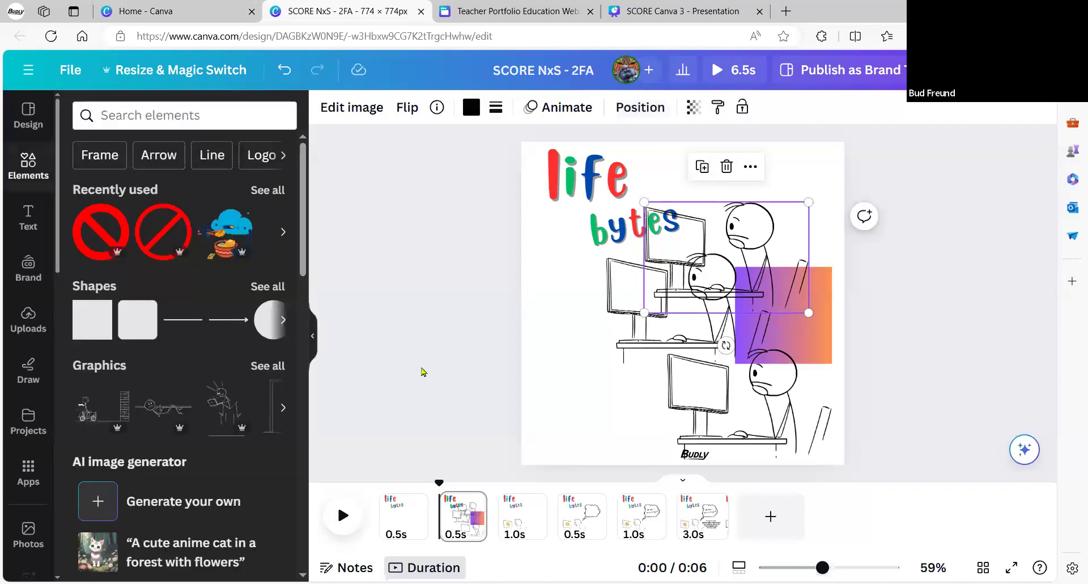
left_click(315, 339)
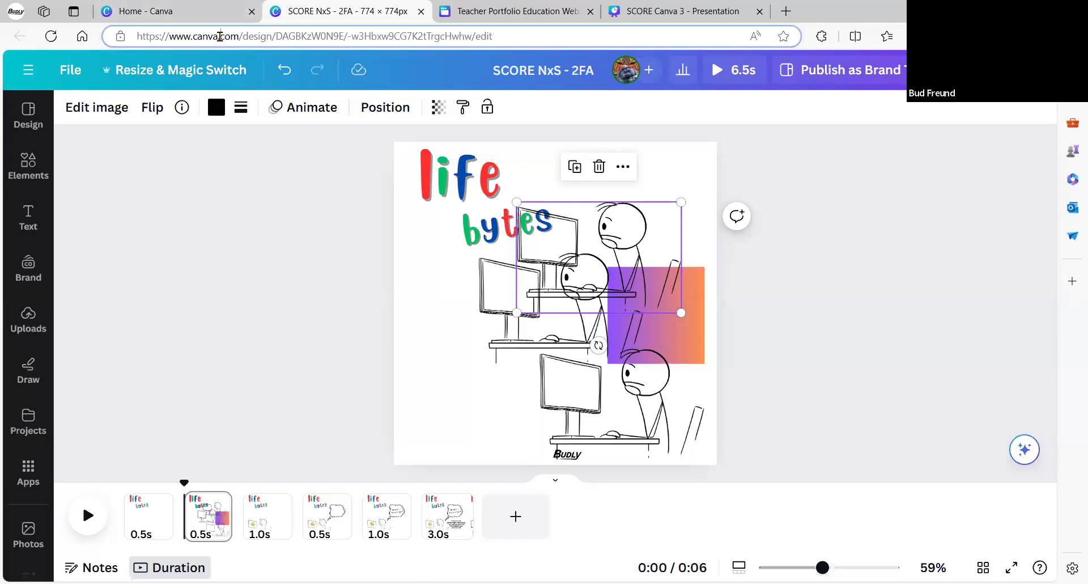
Highlight the "edit" ending of the design's web address, view the design's sharing options, and deselect the drawing
left_click(220, 36)
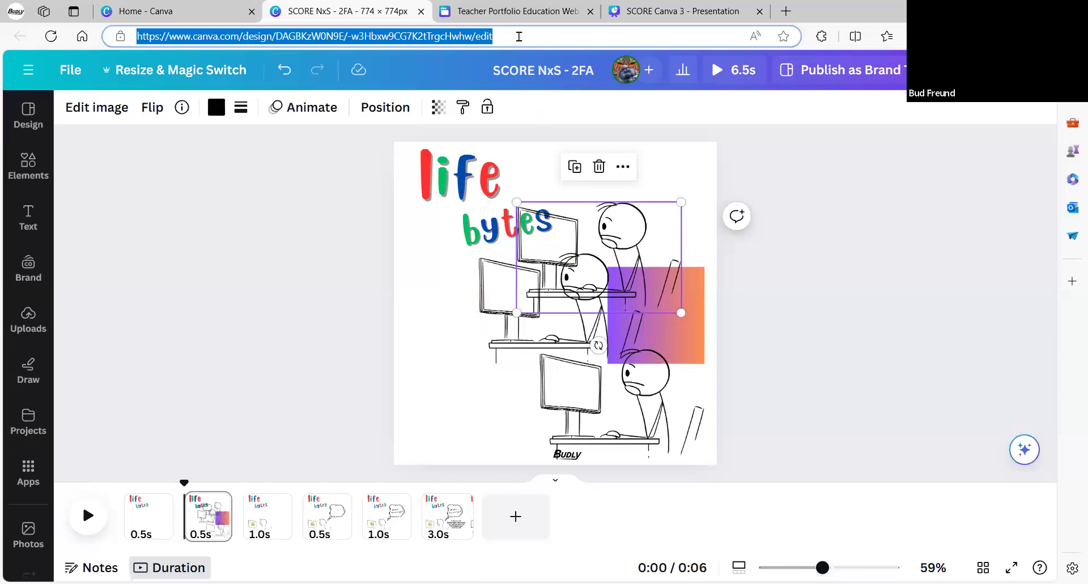
left_click_drag(519, 36, 477, 38)
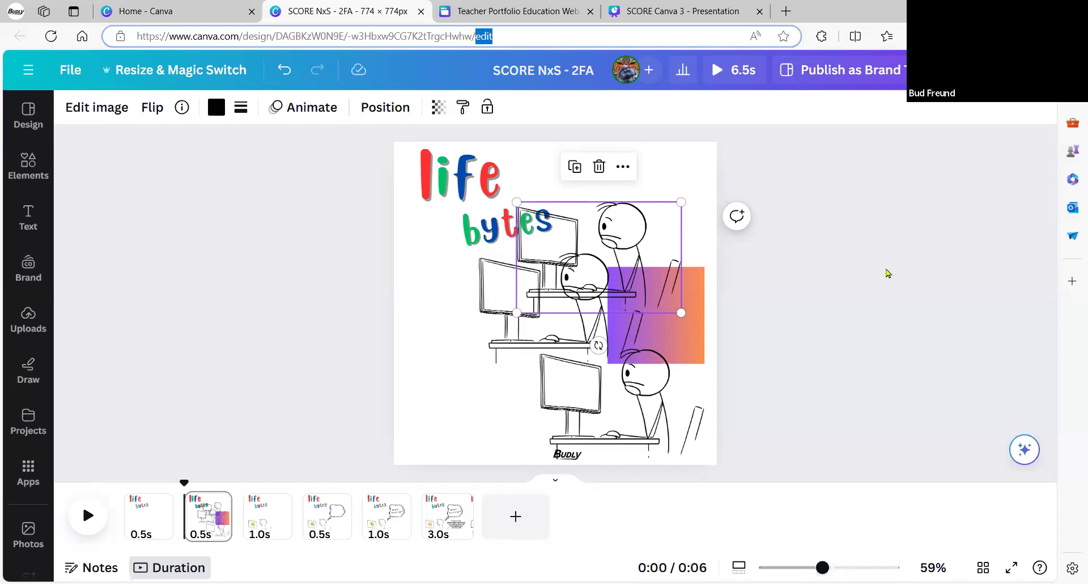
left_click(1014, 69)
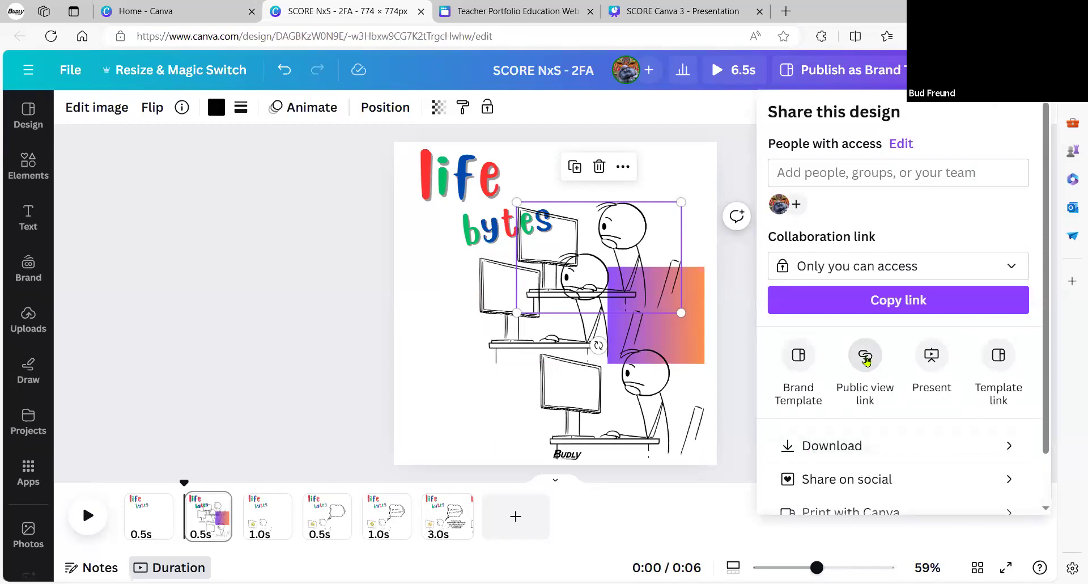
left_click(309, 283)
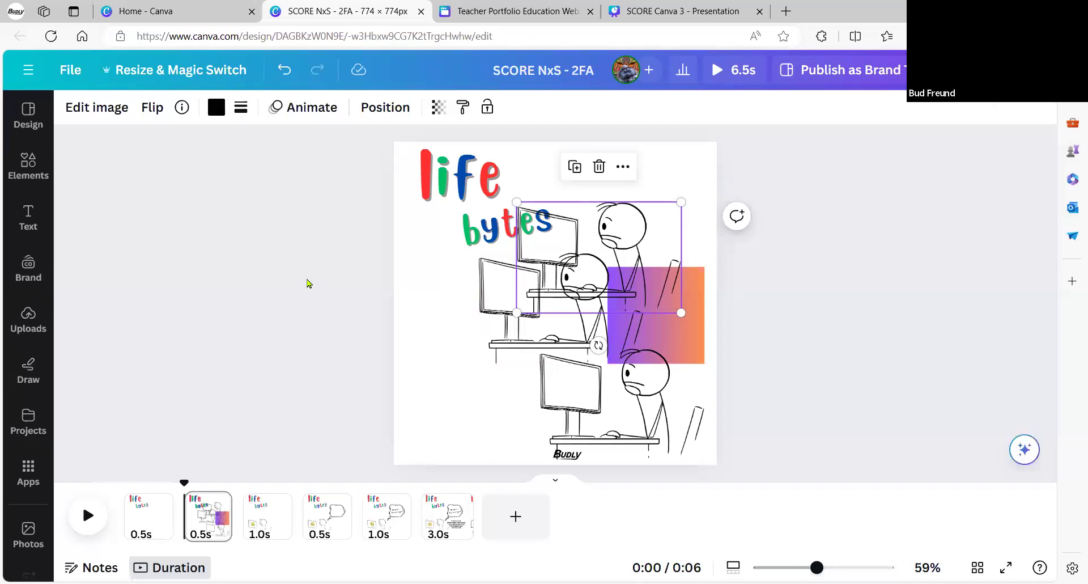
left_click(309, 284)
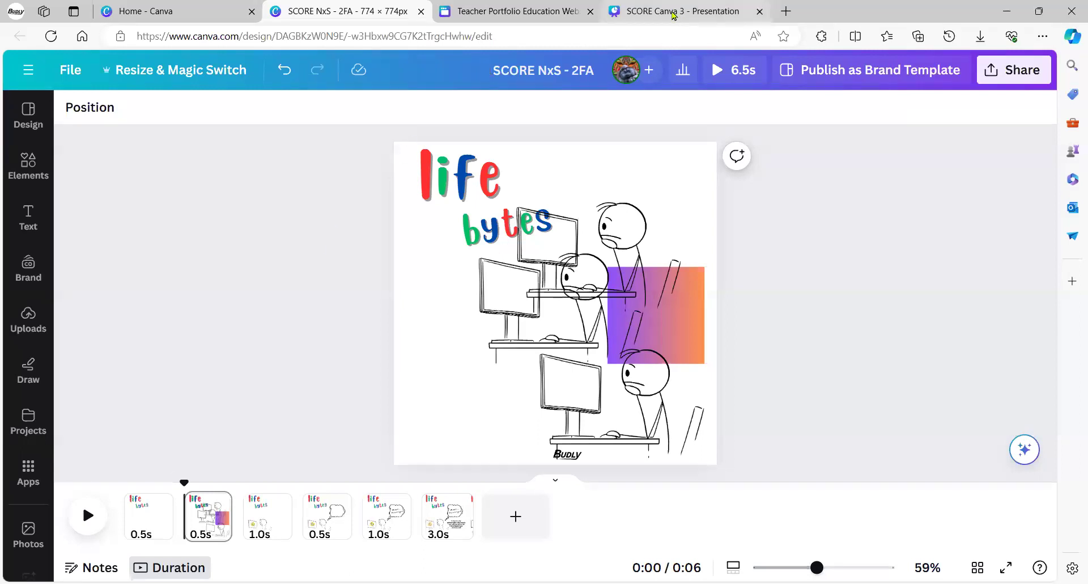
Switch to the SCORE Canva 3 presentation and dismiss its sharing options
left_click(673, 16)
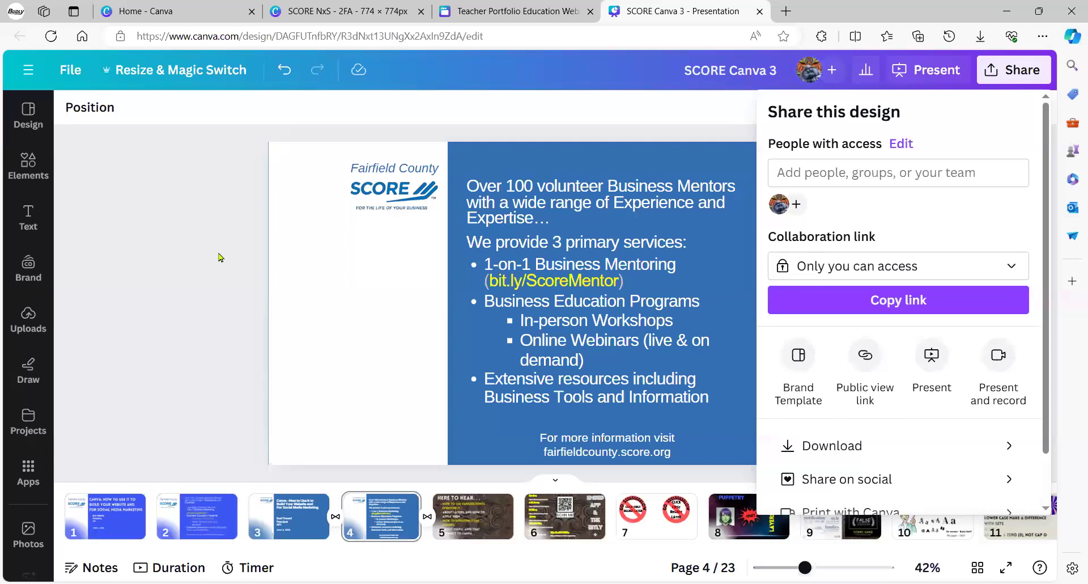
left_click(683, 105)
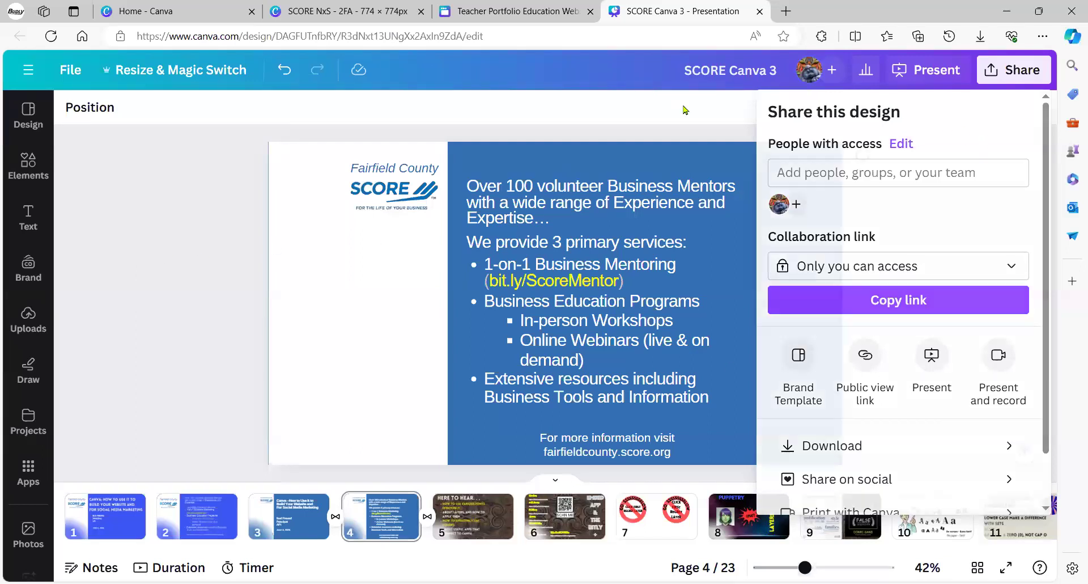